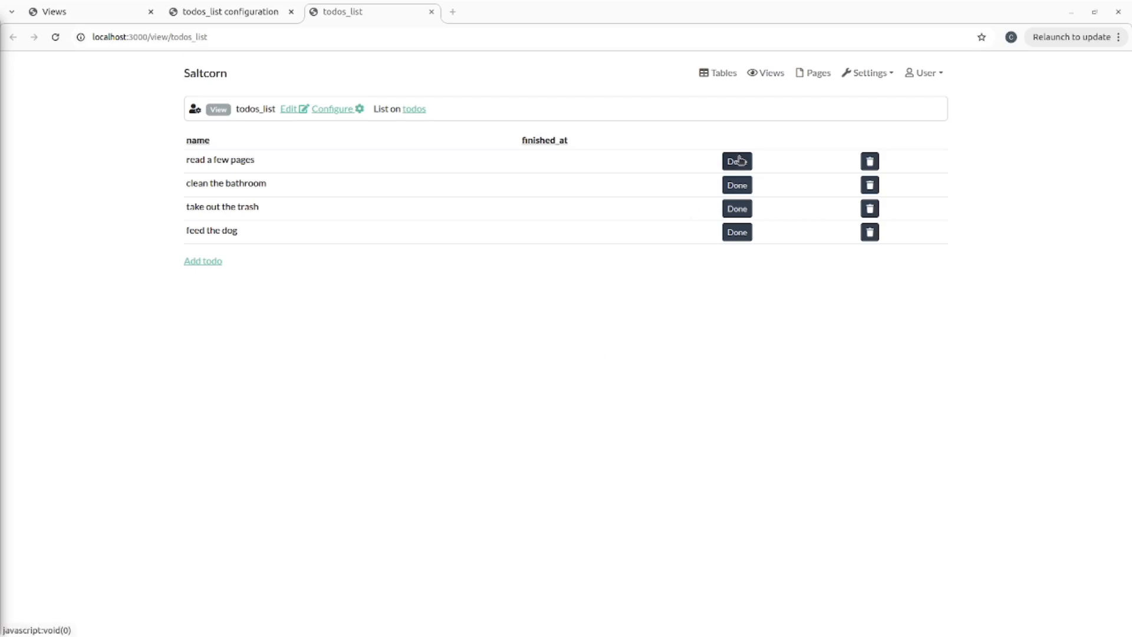
# - Mark 'read a few pages' done and delete 'clean the bathroom', then dismiss the Add todo form
pyautogui.click(738, 161)
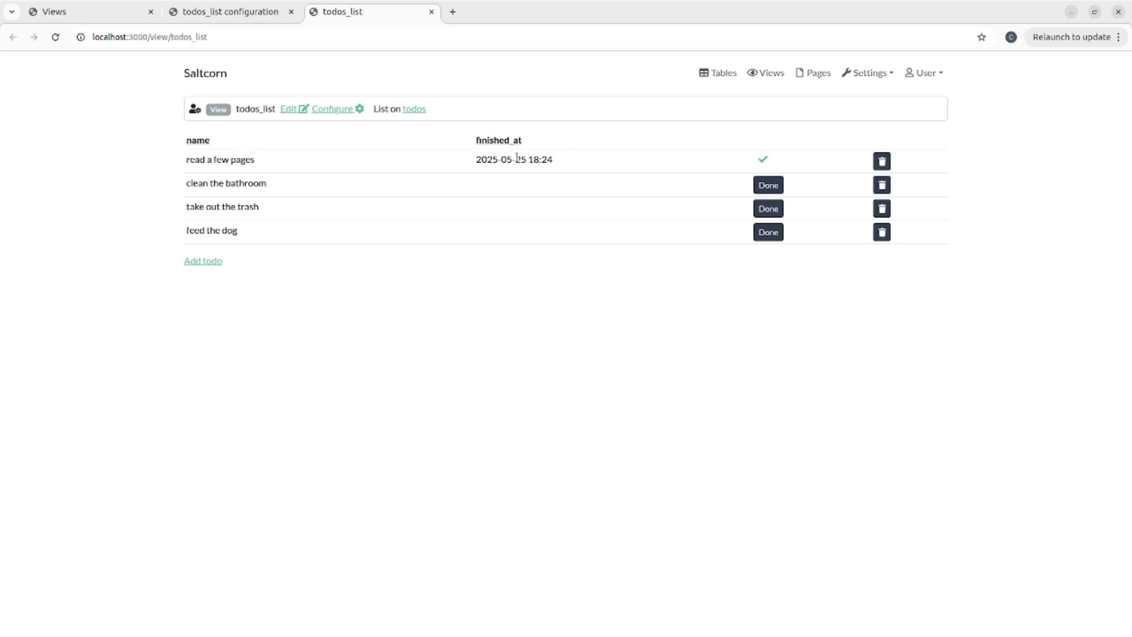
pyautogui.click(881, 185)
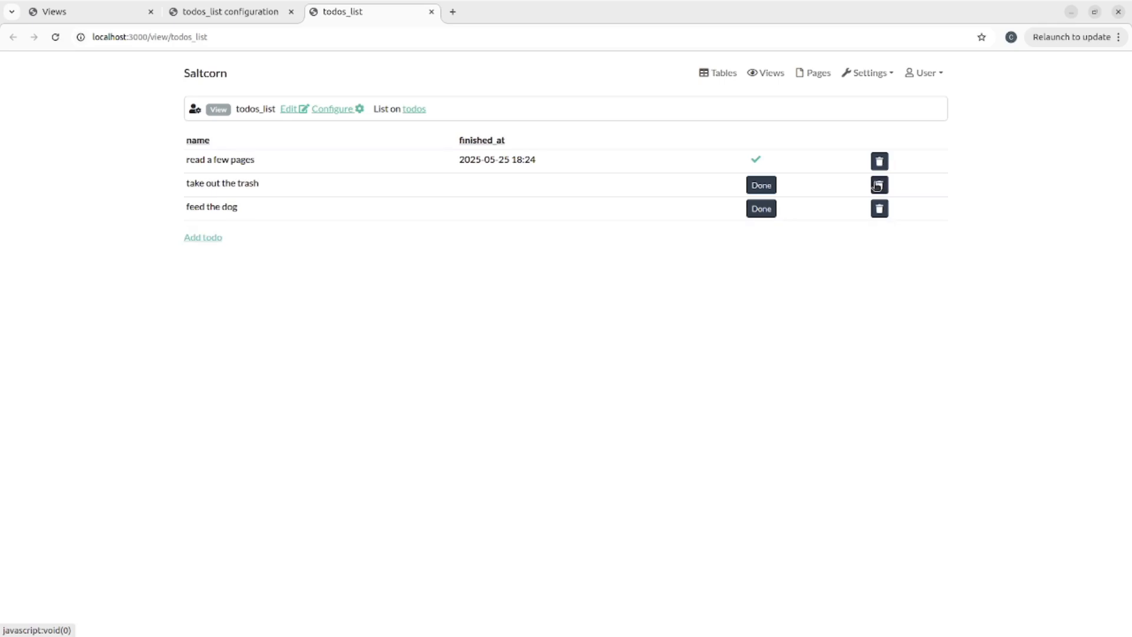
pyautogui.click(198, 238)
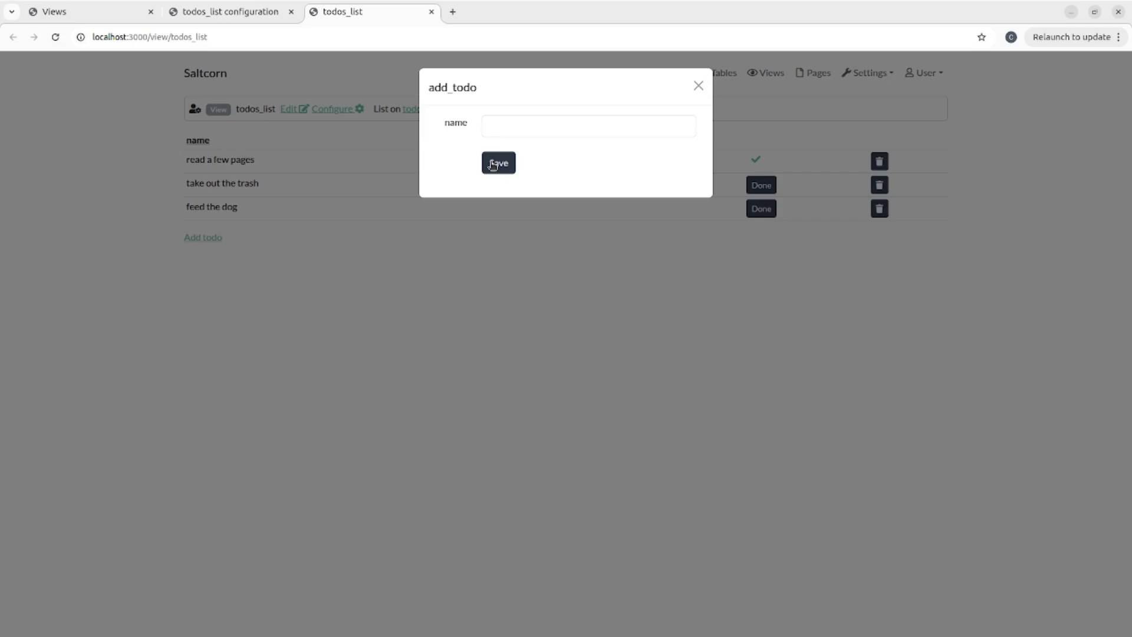
pyautogui.click(699, 87)
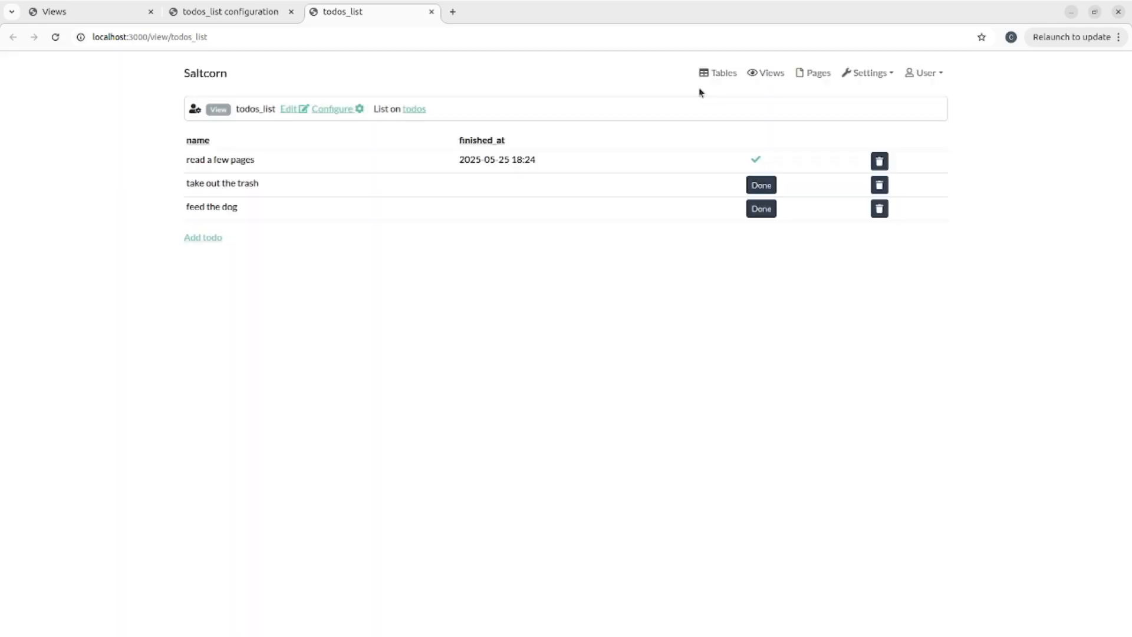
# - Inspect the todo page in DevTools using the responsive device toolbar at 400×675
pyautogui.rightClick(549, 358)
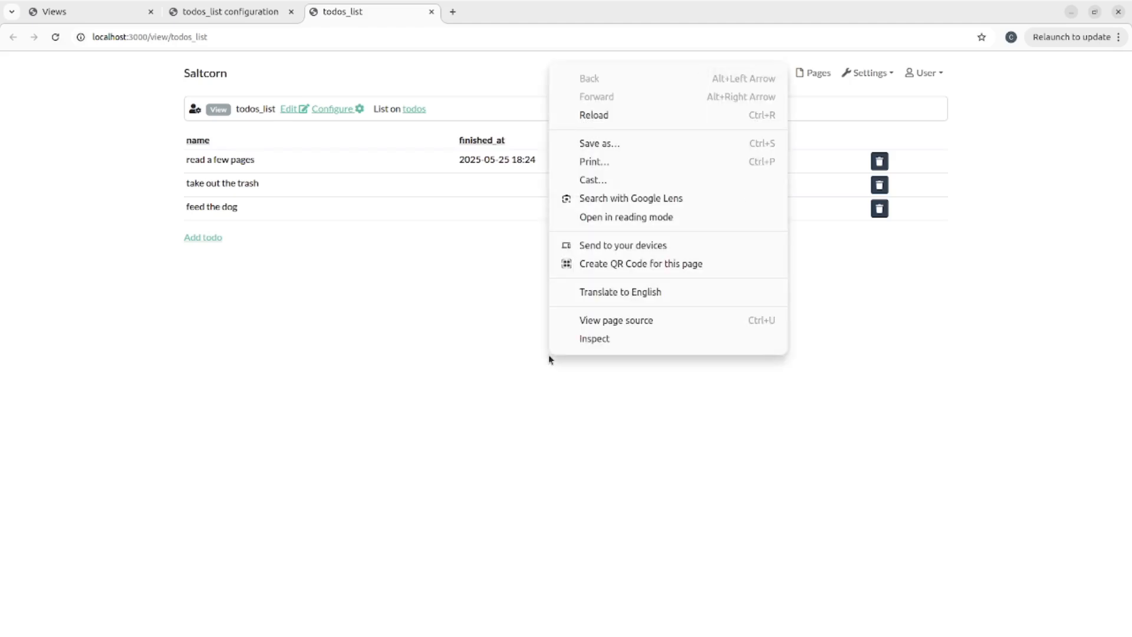
pyautogui.click(584, 345)
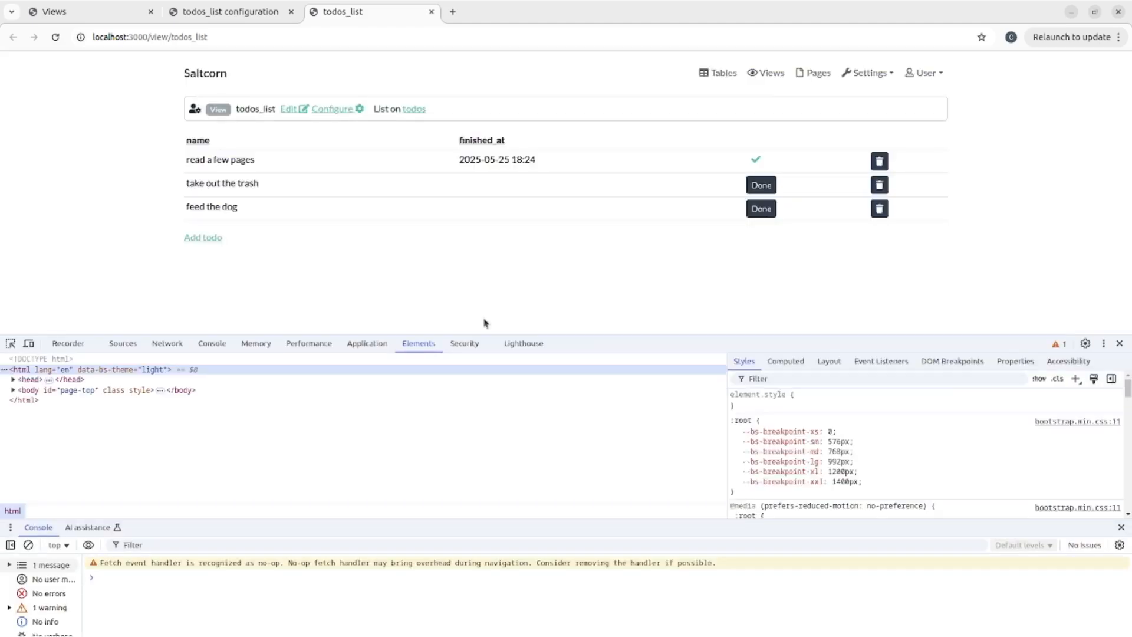
pyautogui.click(30, 344)
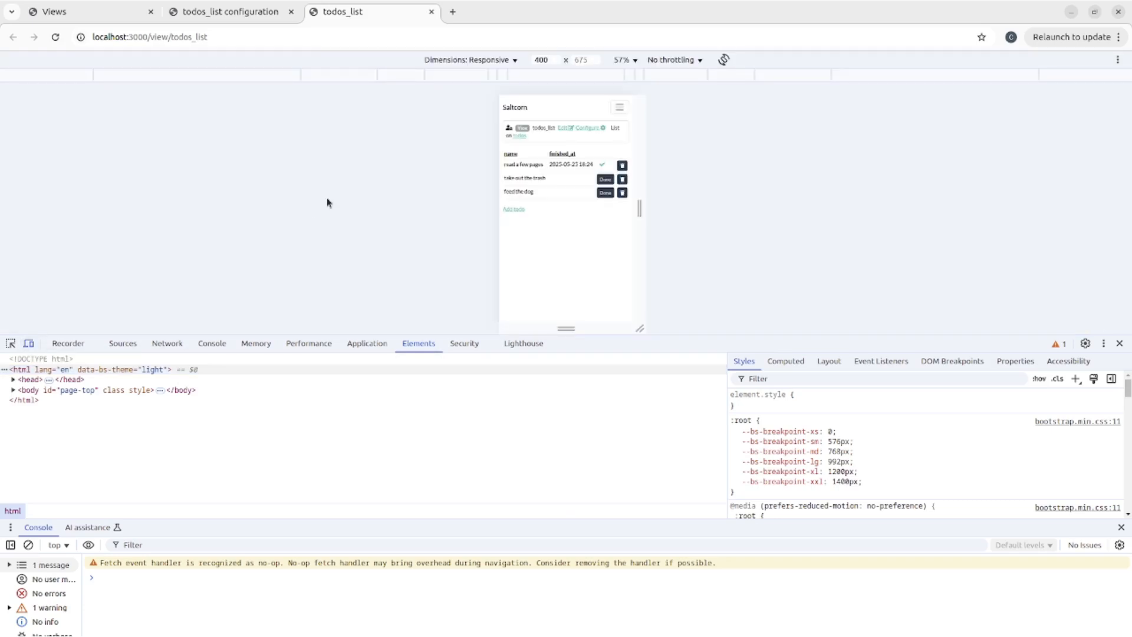
pyautogui.click(470, 63)
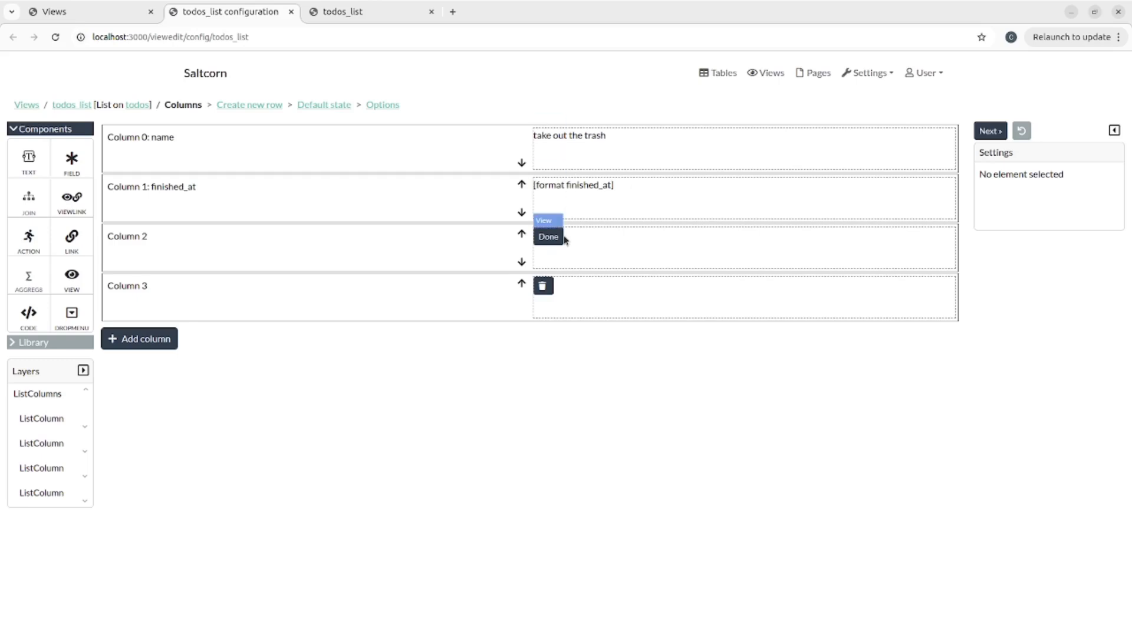
pyautogui.click(594, 252)
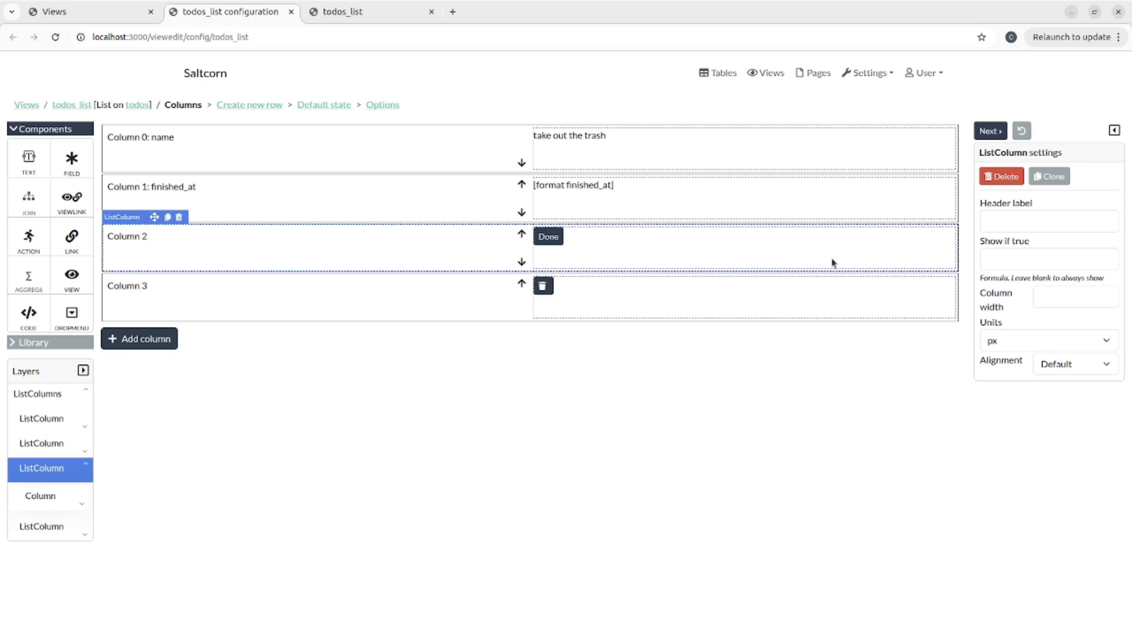
pyautogui.click(548, 235)
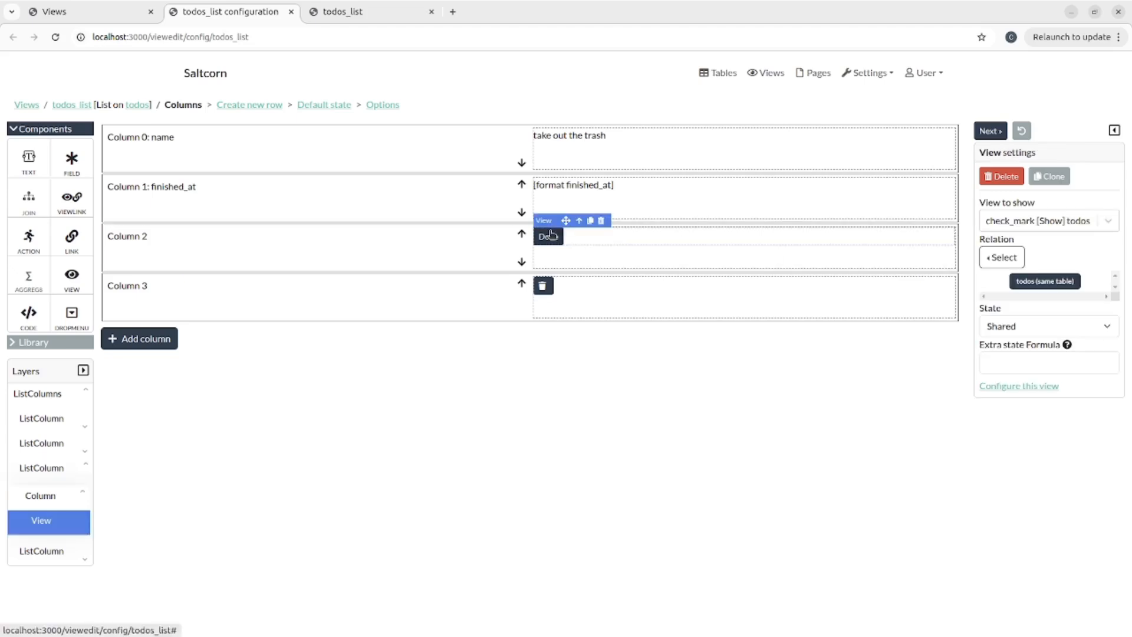
pyautogui.click(1020, 390)
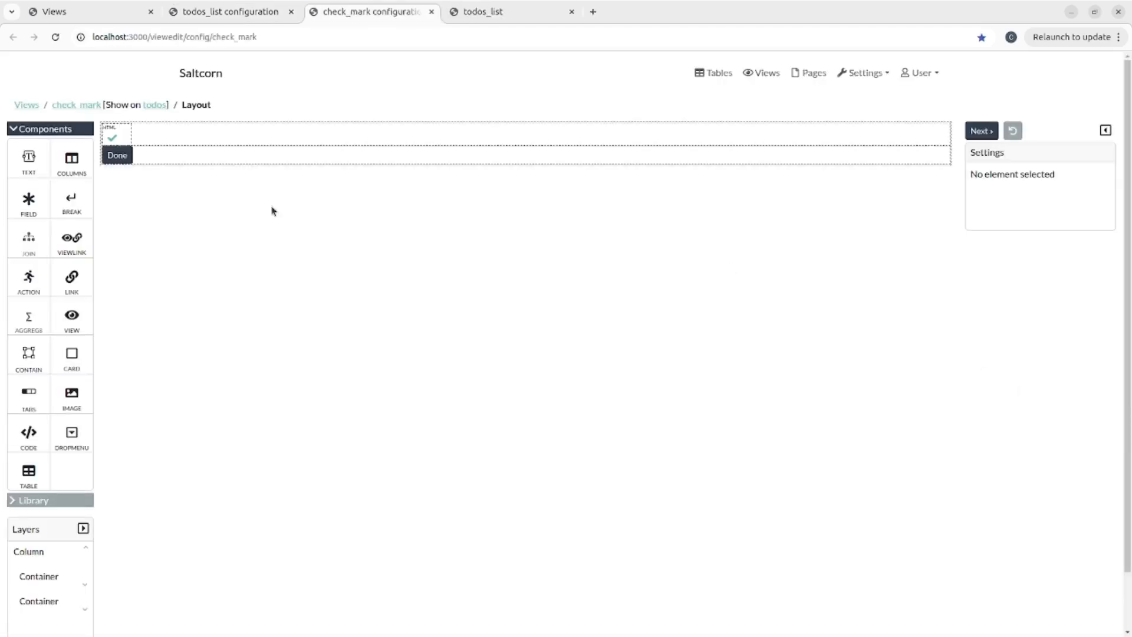
pyautogui.click(39, 578)
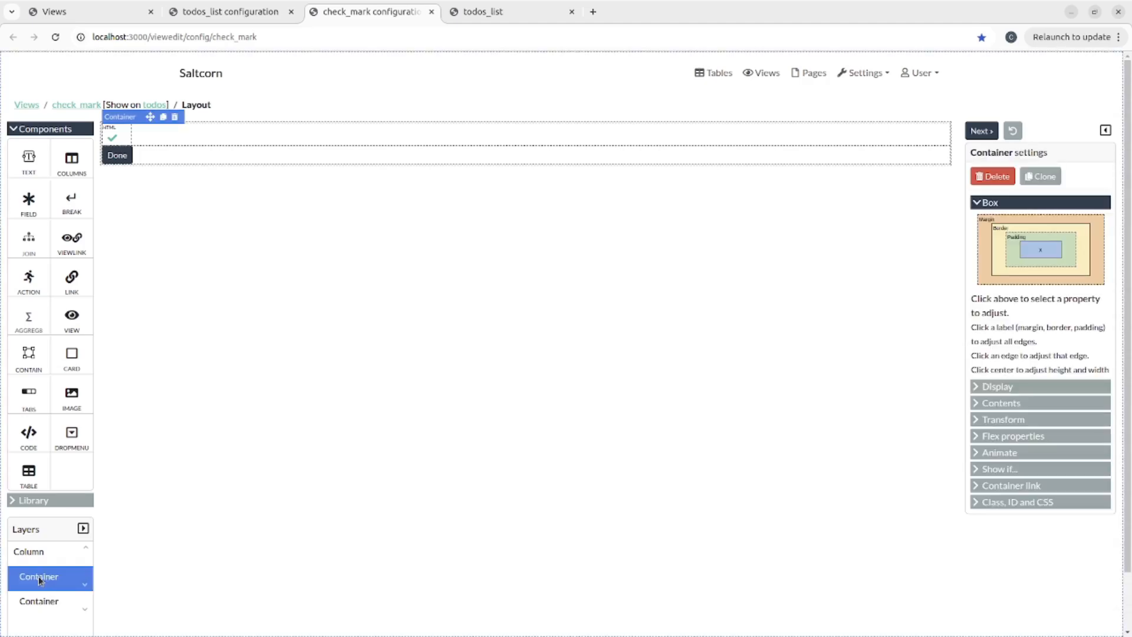
pyautogui.click(32, 604)
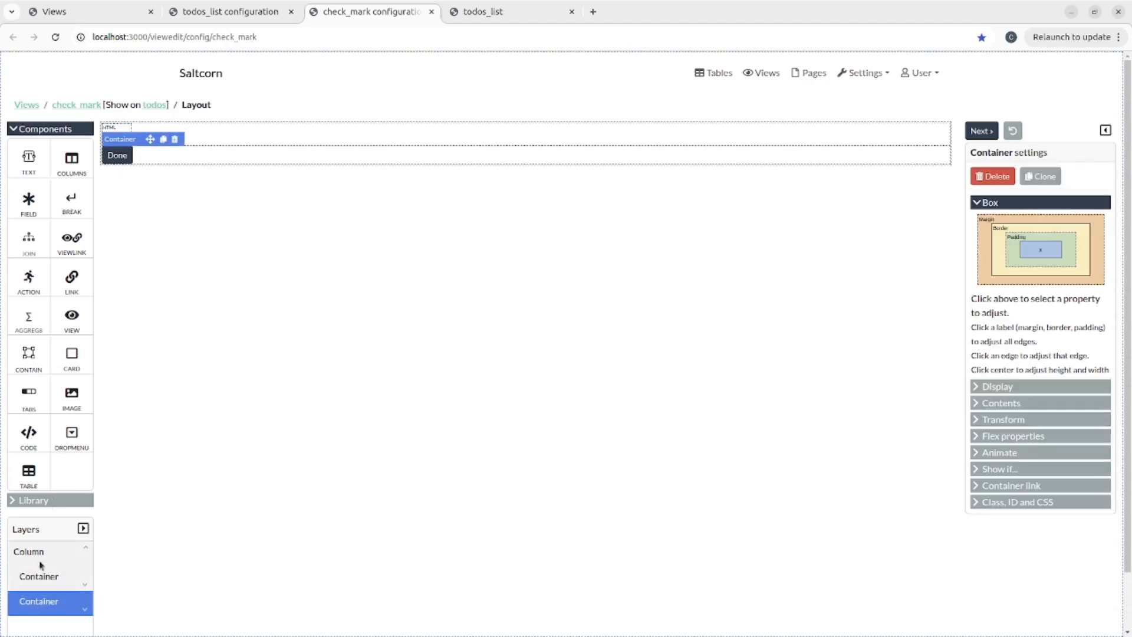
pyautogui.click(39, 577)
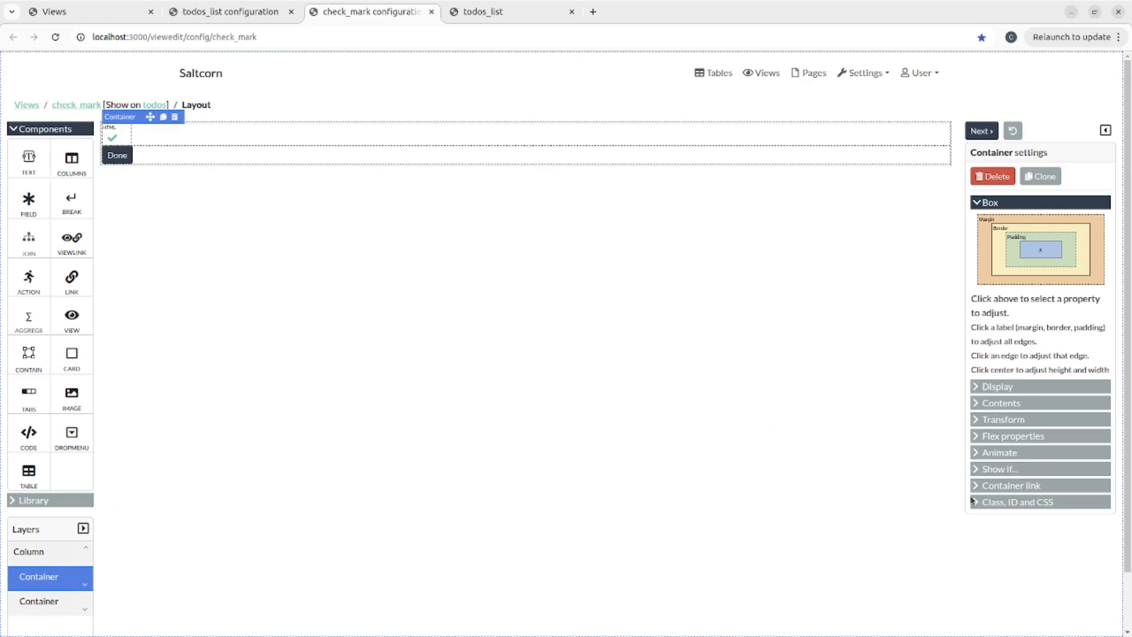
pyautogui.click(979, 470)
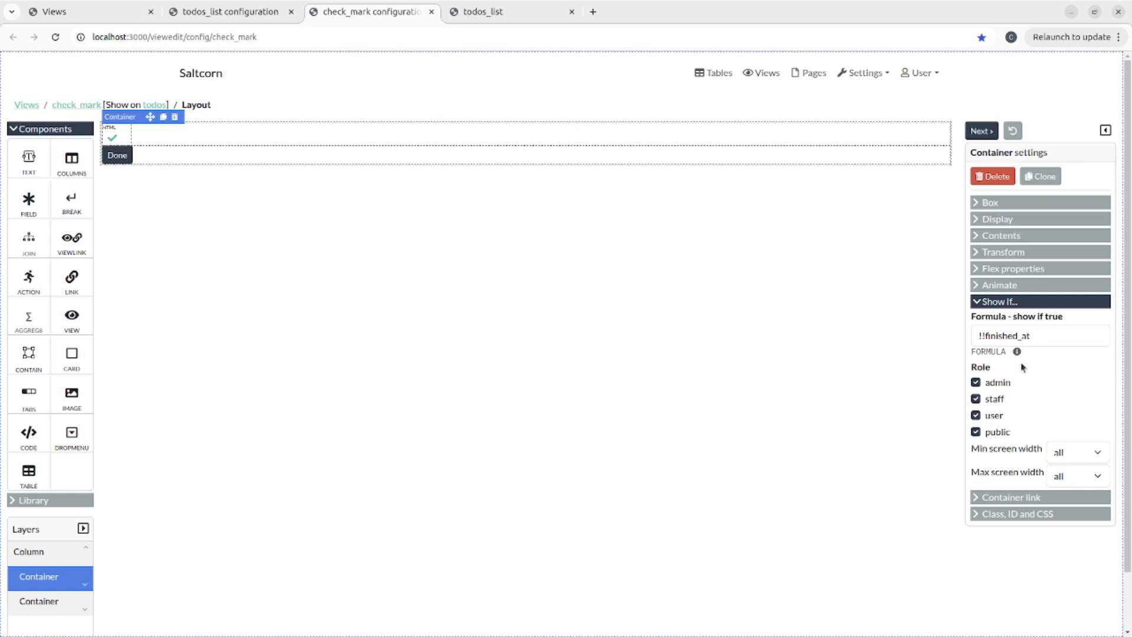
pyautogui.click(1049, 338)
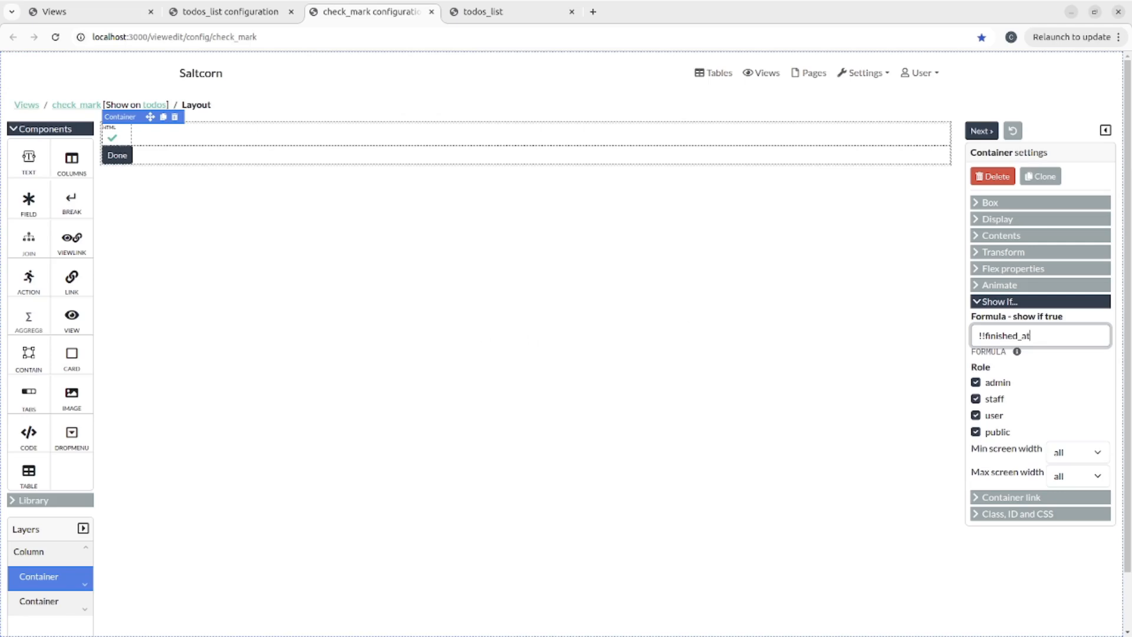
pyautogui.click(39, 605)
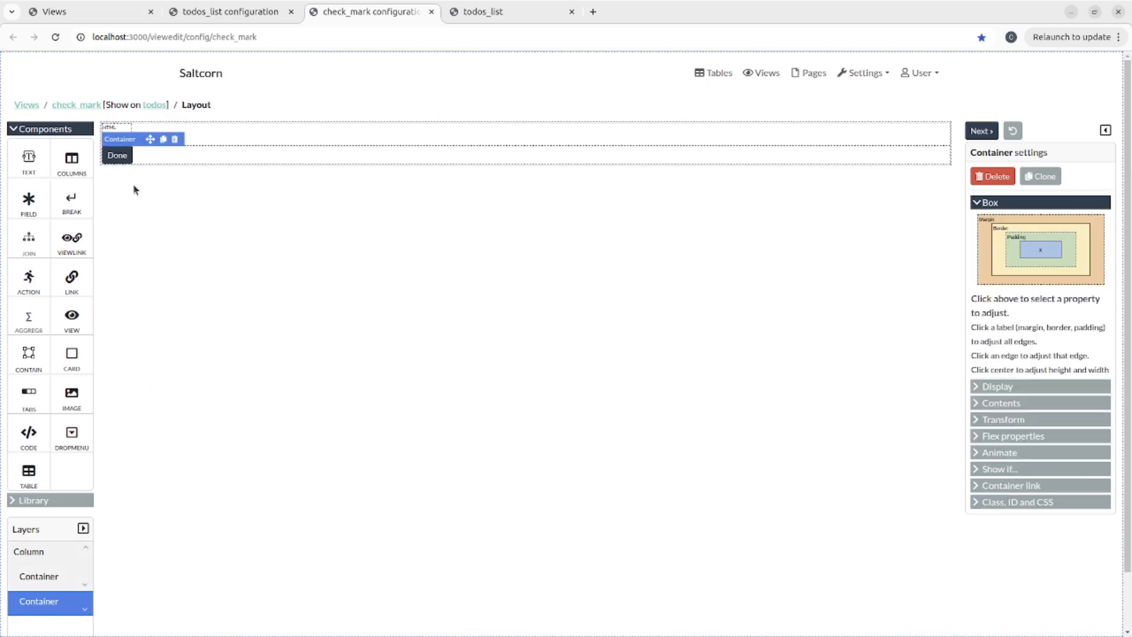
pyautogui.click(974, 469)
pyautogui.click(1013, 333)
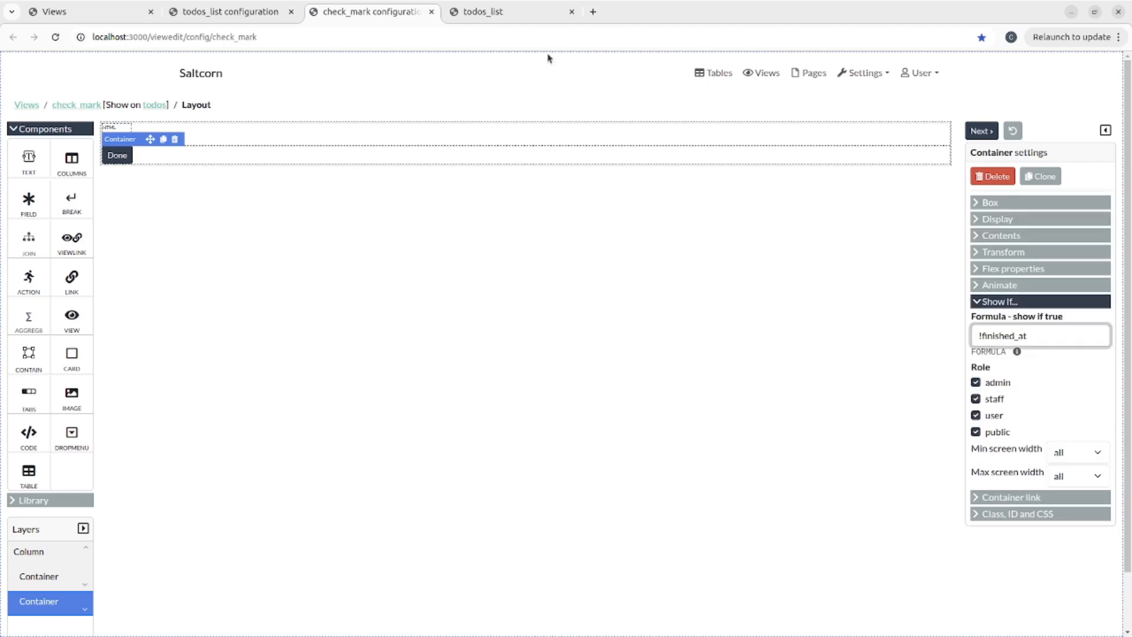
pyautogui.click(431, 12)
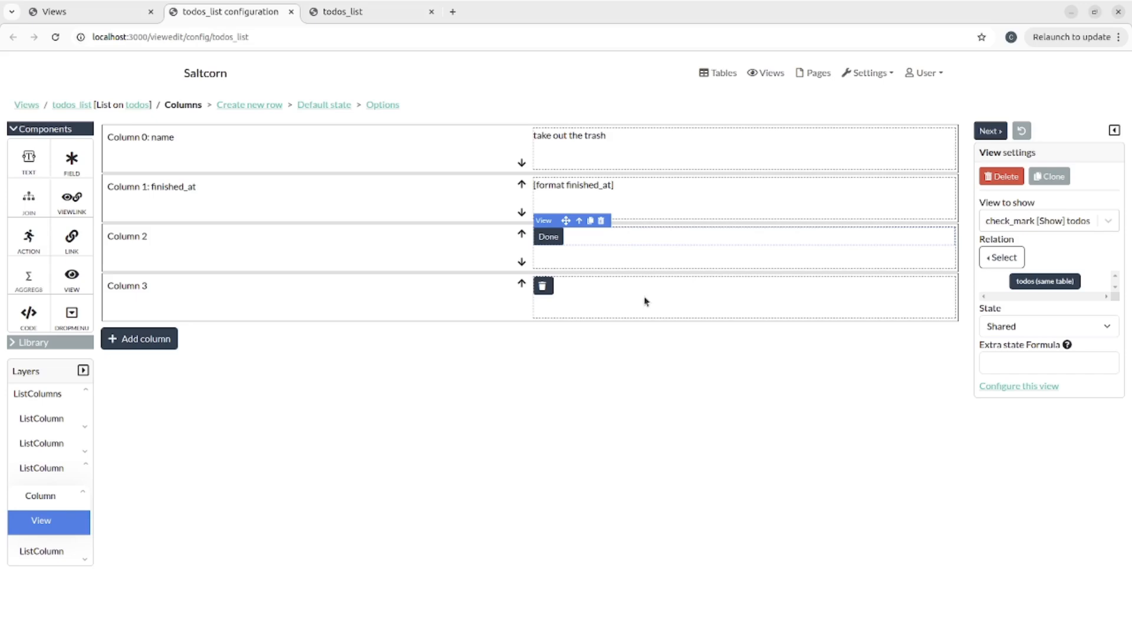
# - Set Column 3 to the delete action, then open todo_done_trigger under Settings > Events
pyautogui.click(543, 287)
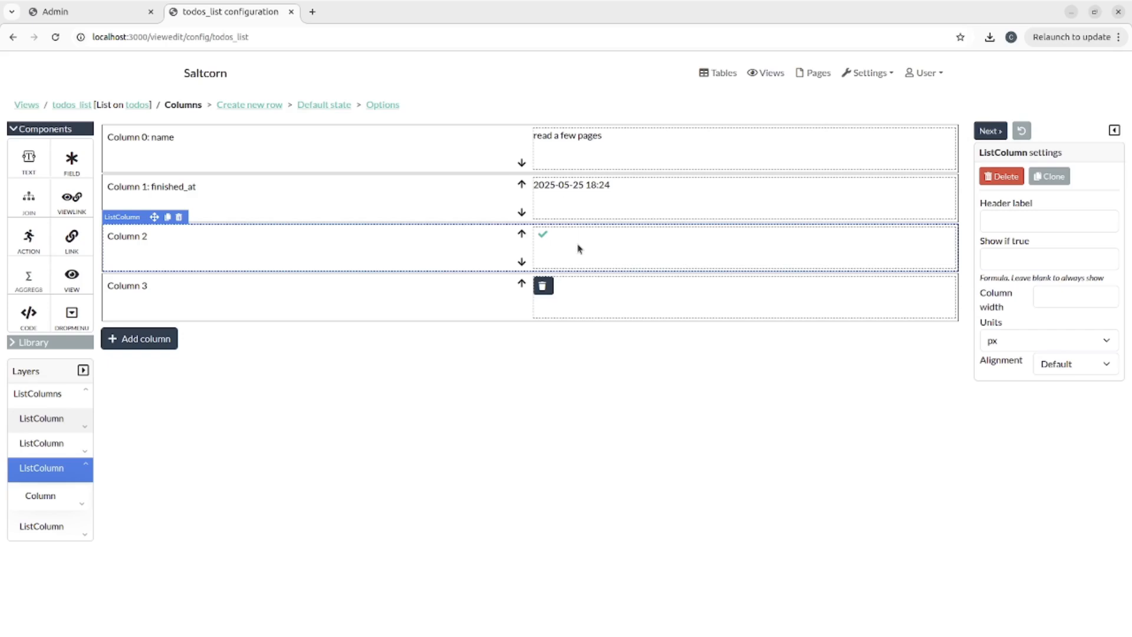
pyautogui.click(863, 76)
pyautogui.click(871, 195)
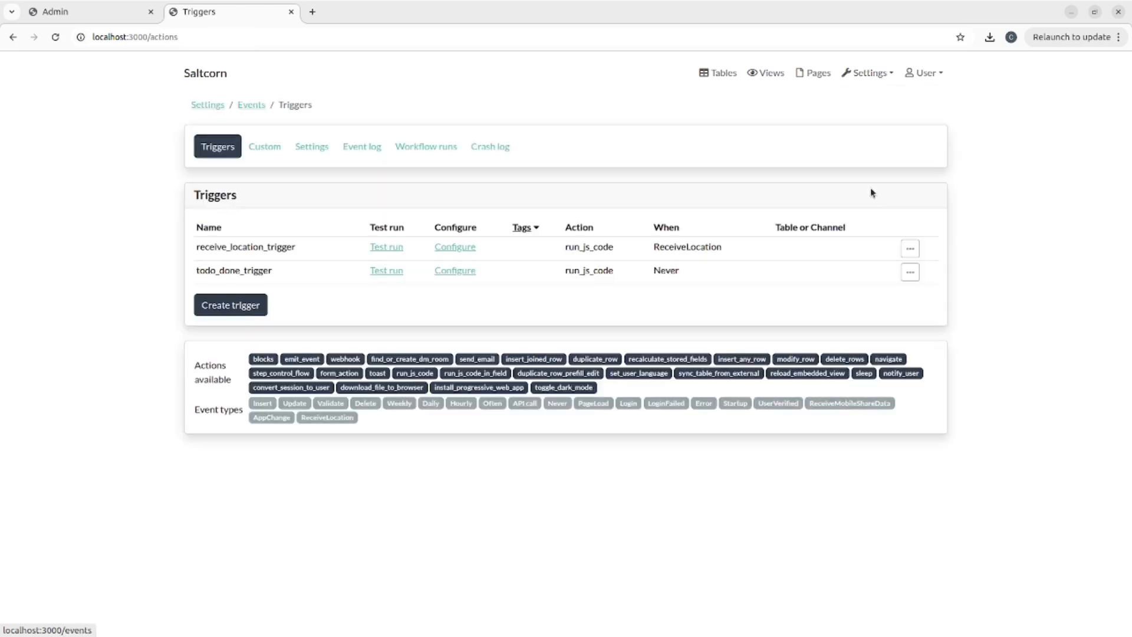
pyautogui.click(457, 270)
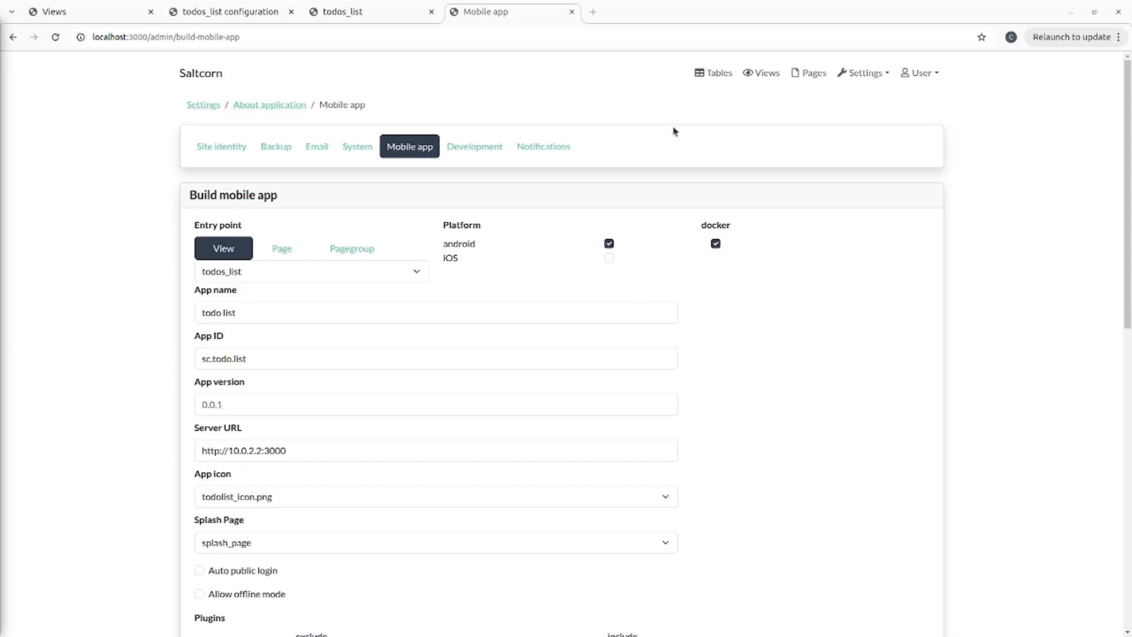
# - Open the Pages list in a new tab and view splash_page
pyautogui.rightClick(816, 77)
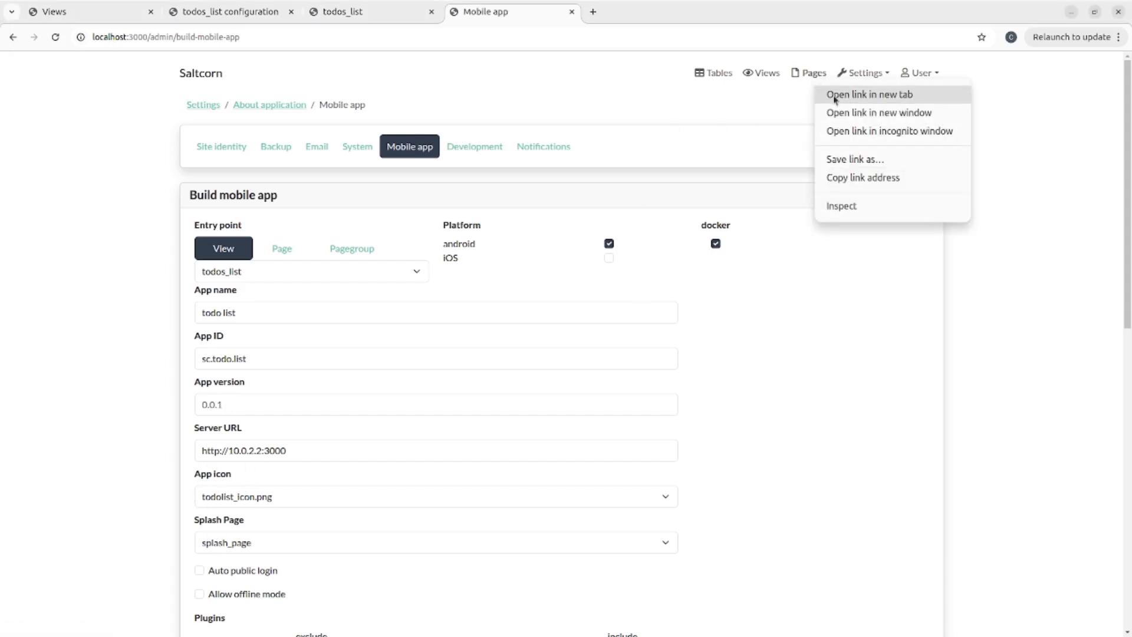
pyautogui.click(836, 95)
pyautogui.click(624, 16)
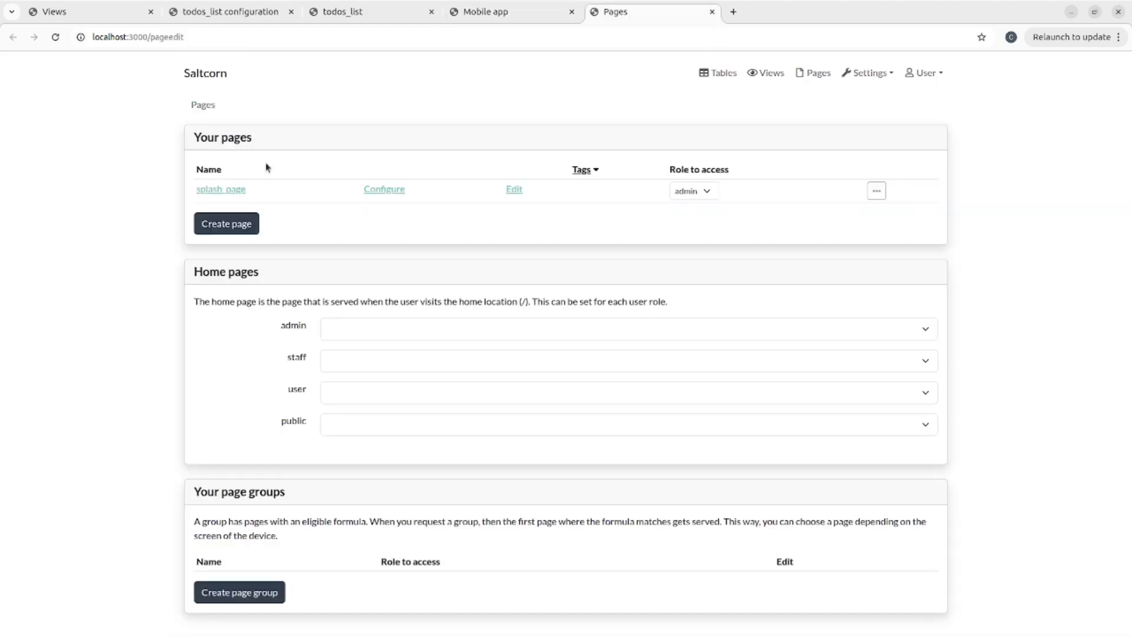
pyautogui.click(222, 189)
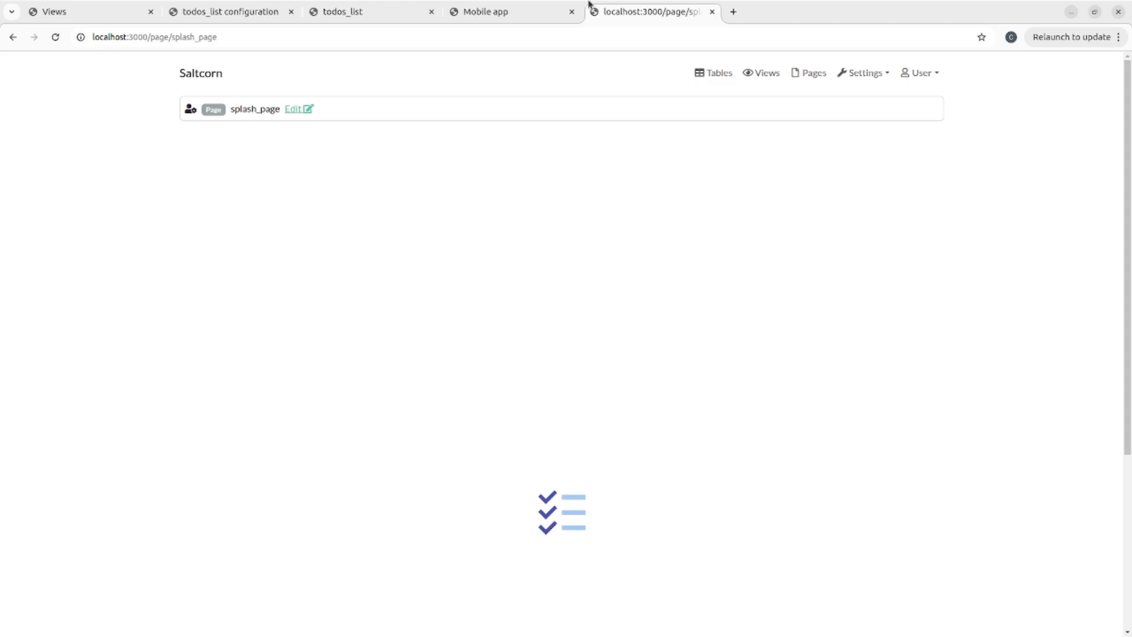
# - Back on the Mobile app settings, start the Android app build
pyautogui.click(482, 16)
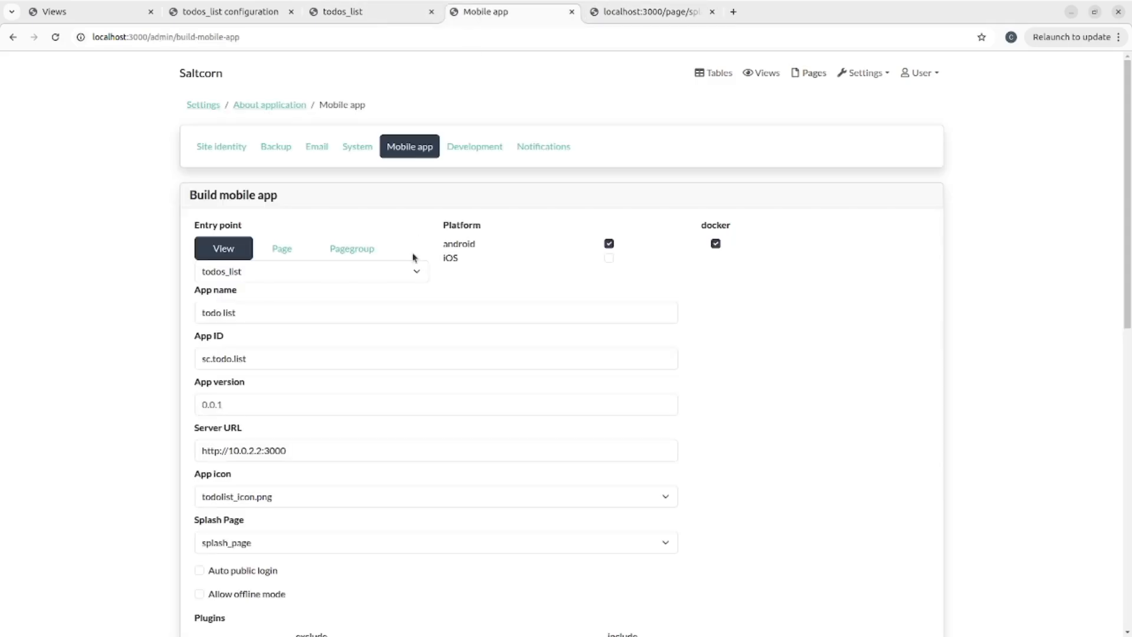
pyautogui.scroll(-8, 413, 257)
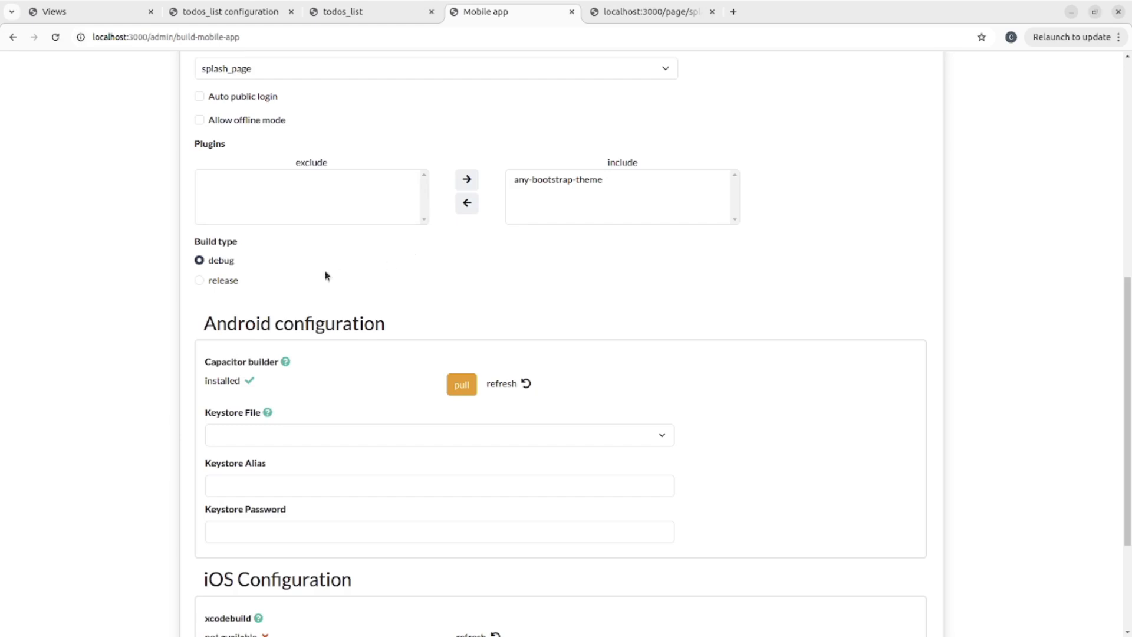
pyautogui.scroll(-3, 215, 259)
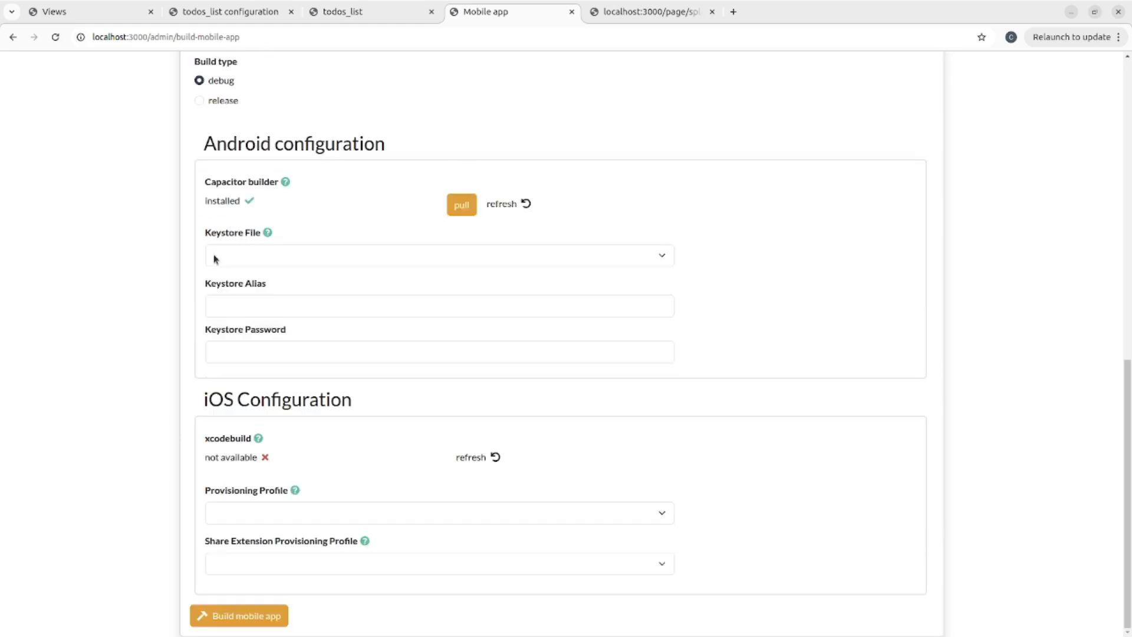
pyautogui.click(252, 617)
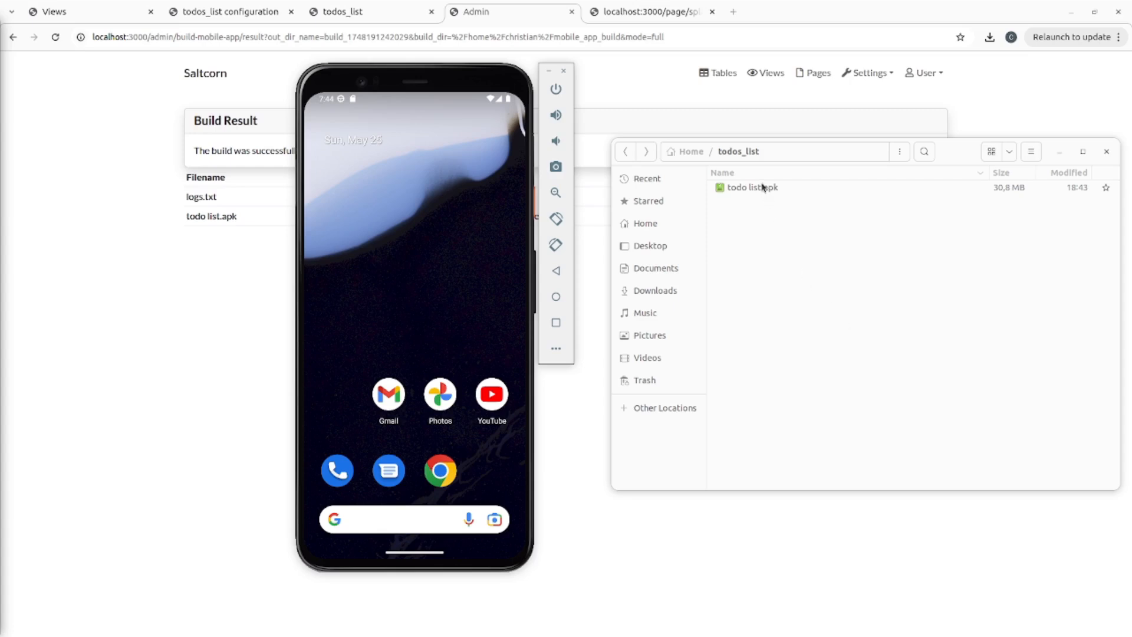
# - Install todo list.apk on the emulator and launch the todo list app
pyautogui.moveTo(762, 188); pyautogui.dragTo(384, 292)
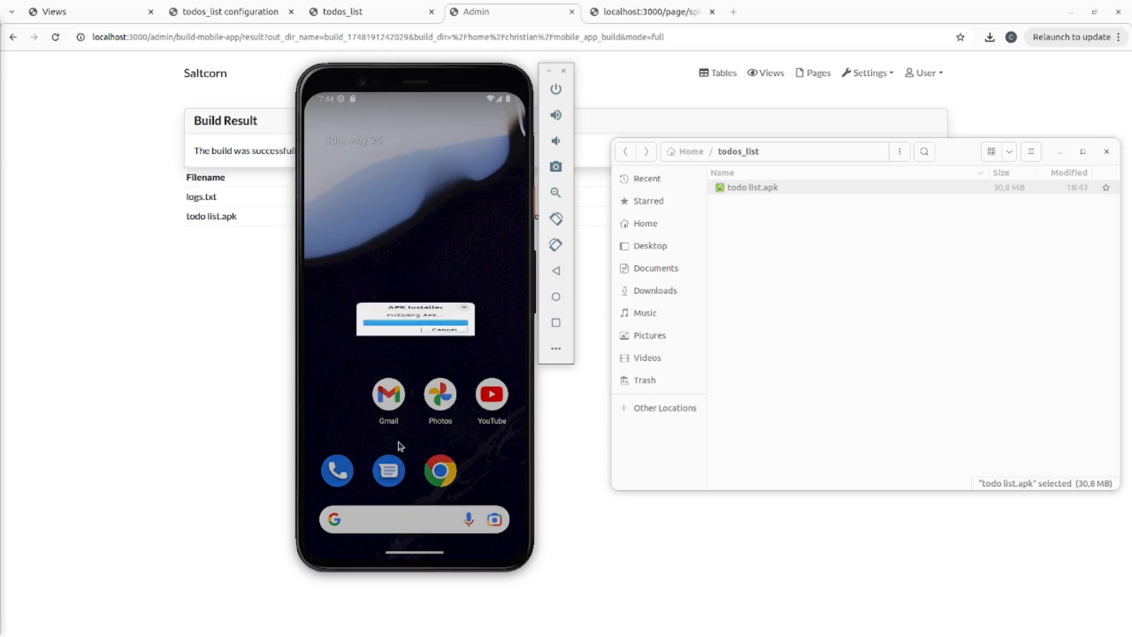
pyautogui.moveTo(407, 492); pyautogui.dragTo(413, 263)
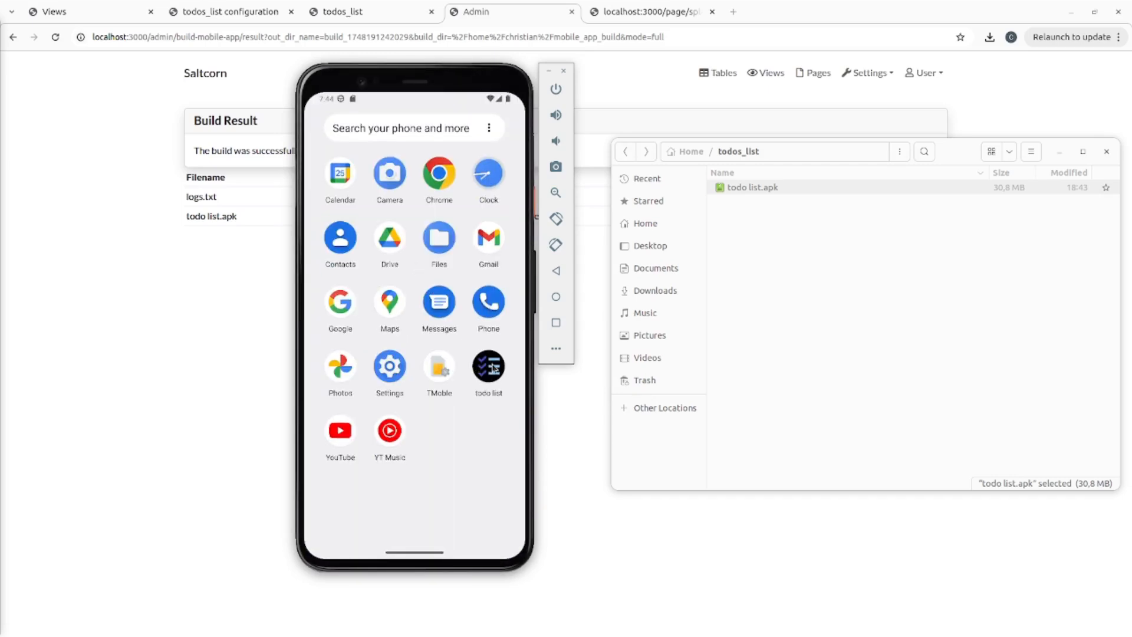
pyautogui.click(494, 368)
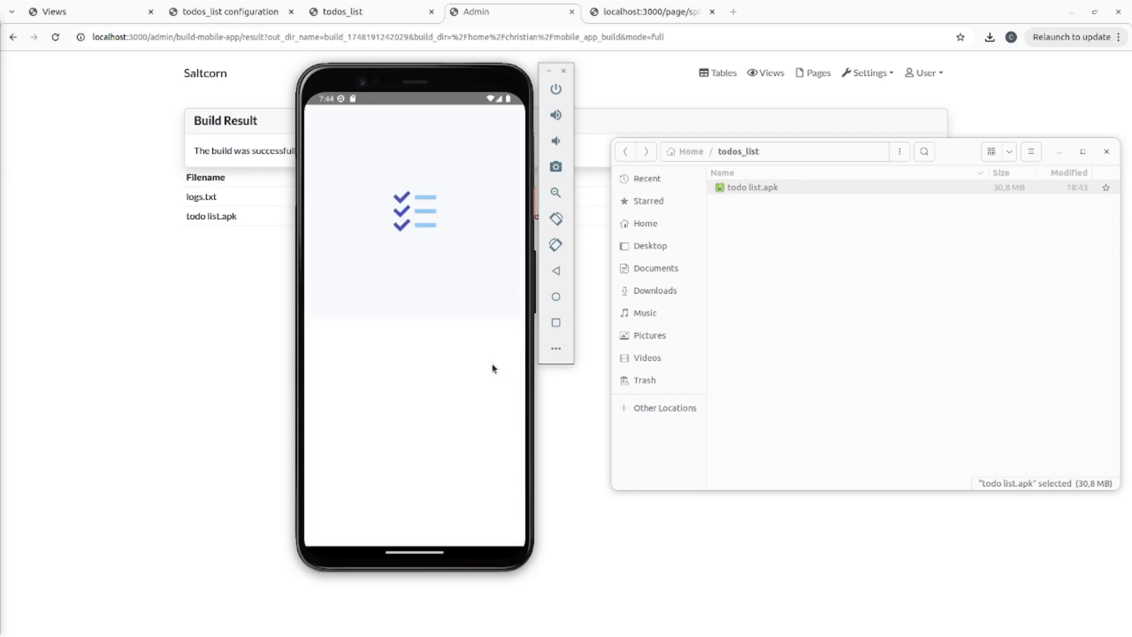
# - Log in to the app with the admin e-mail and the account password
pyautogui.click(369, 210)
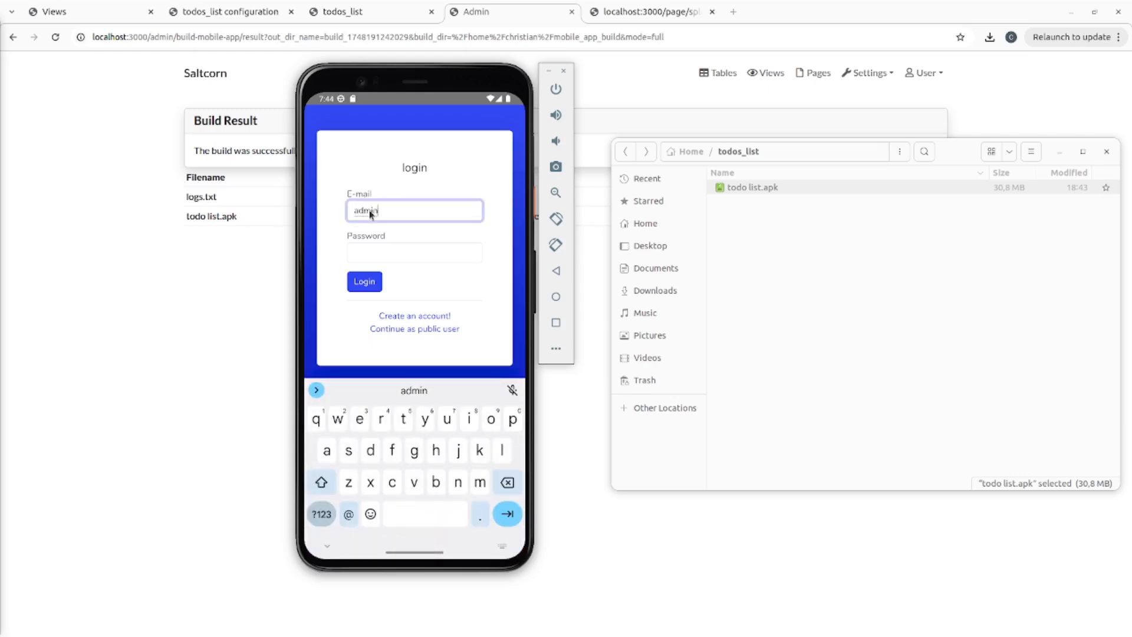
pyautogui.click(349, 514)
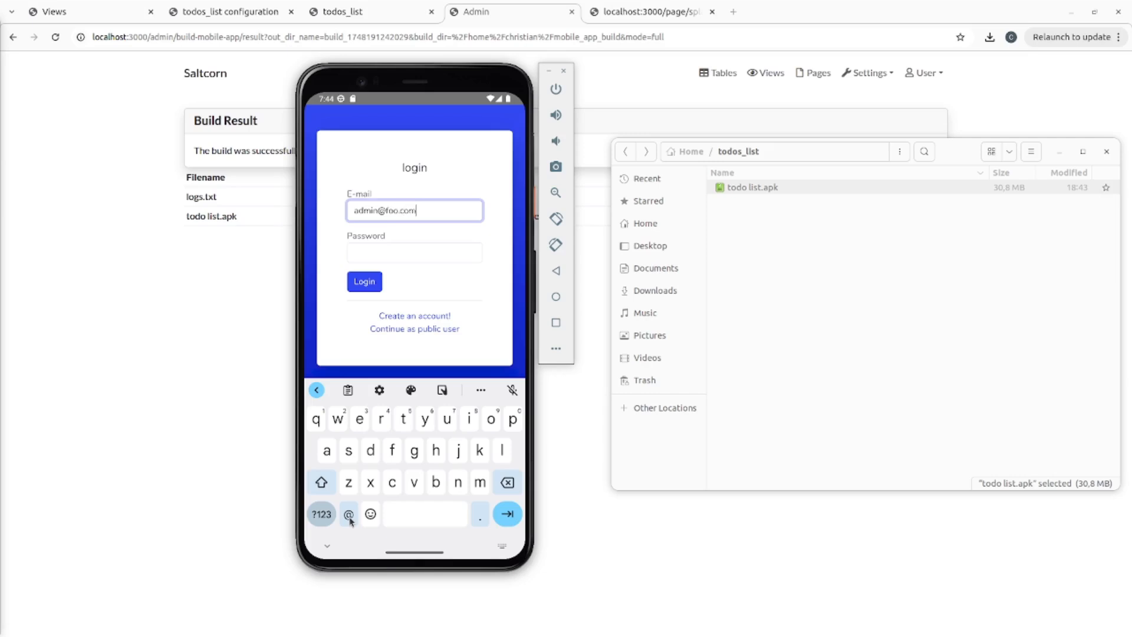
pyautogui.press('Tab')
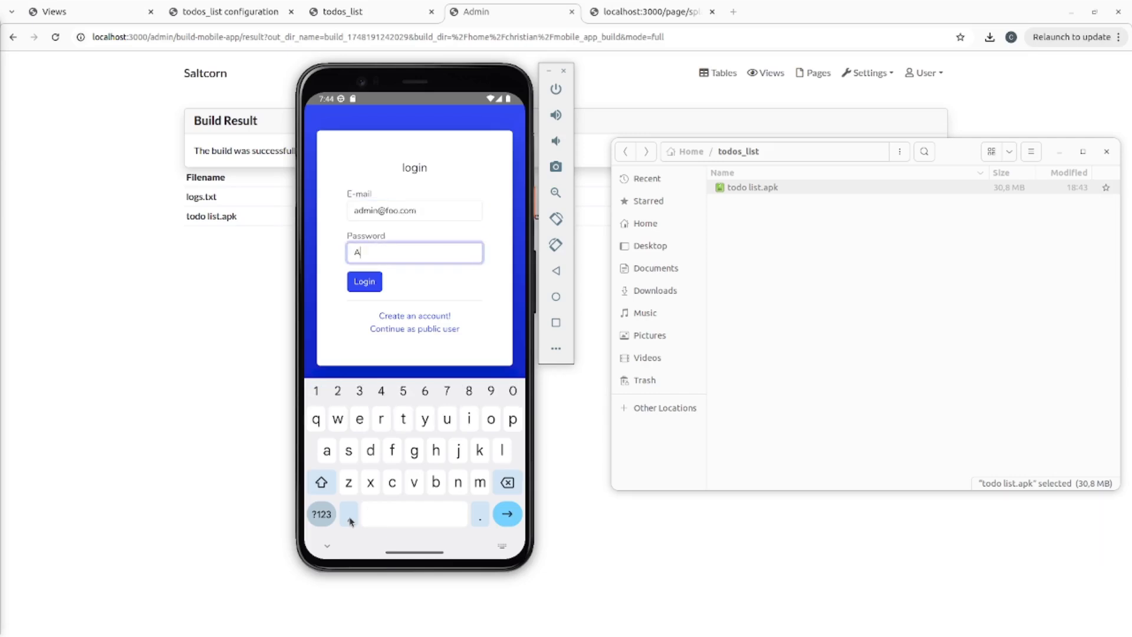
pyautogui.press('Return')
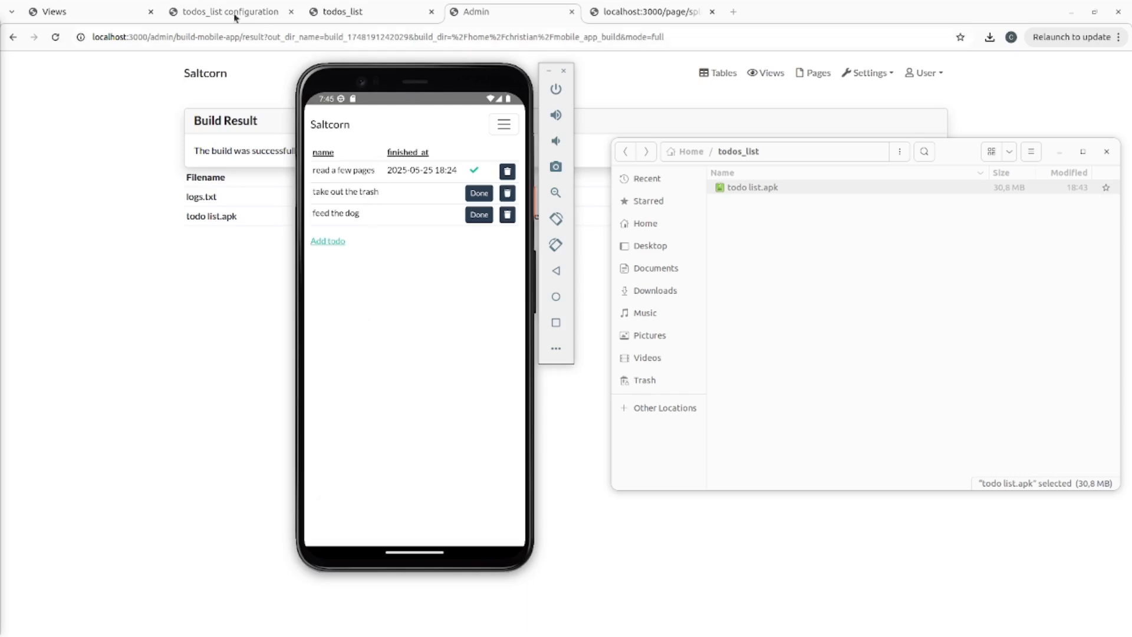
# - Arrange the todos_list browser window and the phone emulator side by side
pyautogui.click(322, 14)
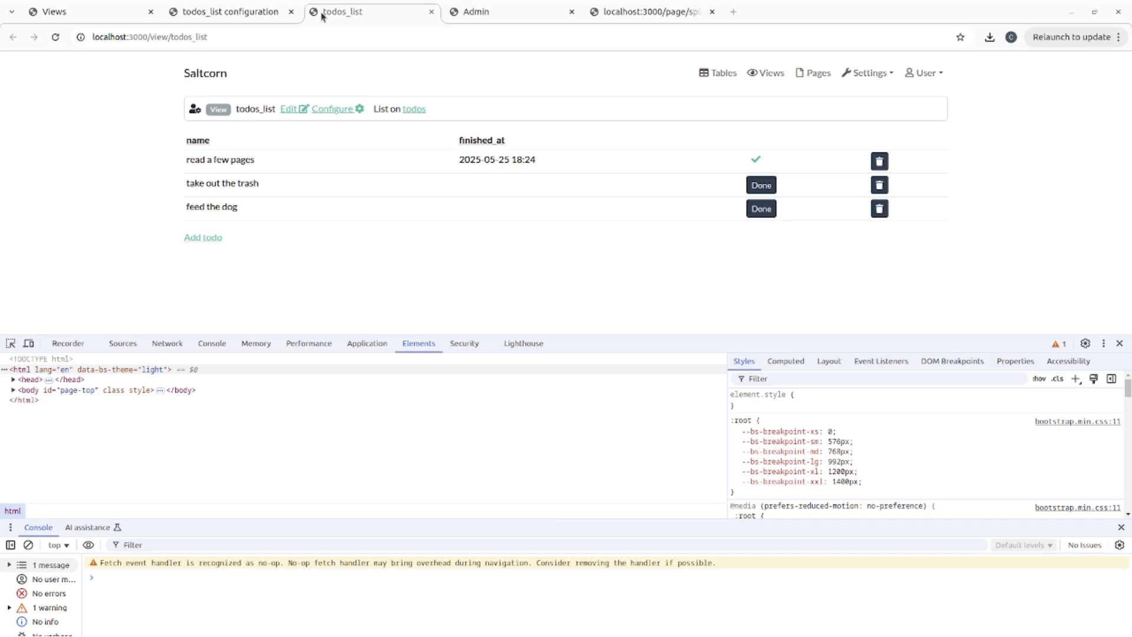
pyautogui.moveTo(356, 89); pyautogui.dragTo(922, 108)
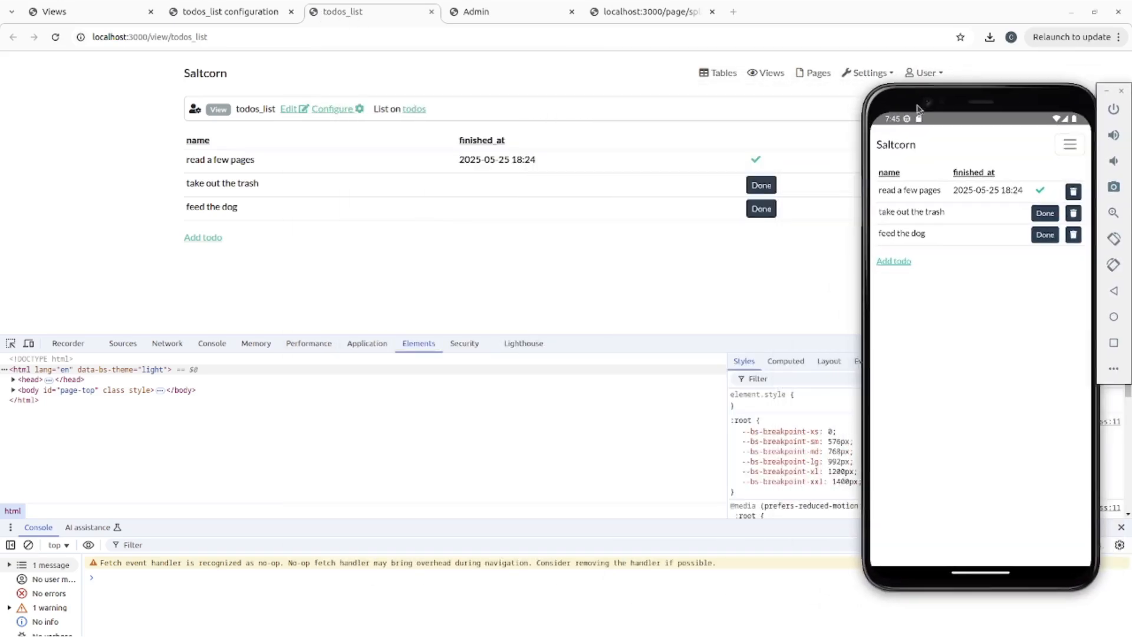
pyautogui.click(1094, 12)
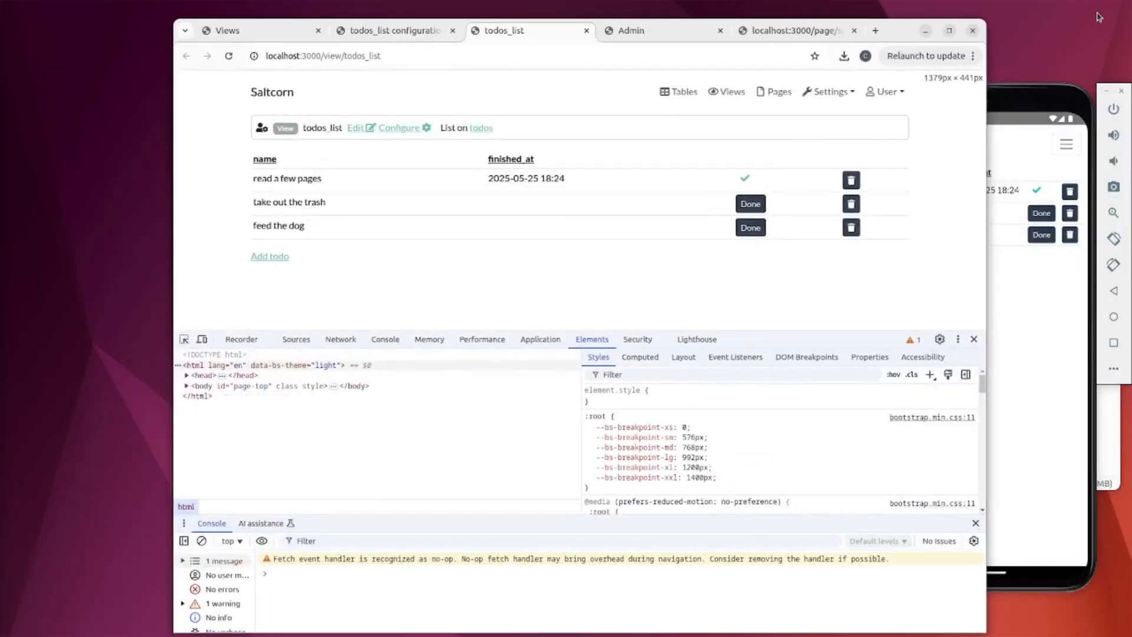
pyautogui.moveTo(892, 36); pyautogui.dragTo(725, 23)
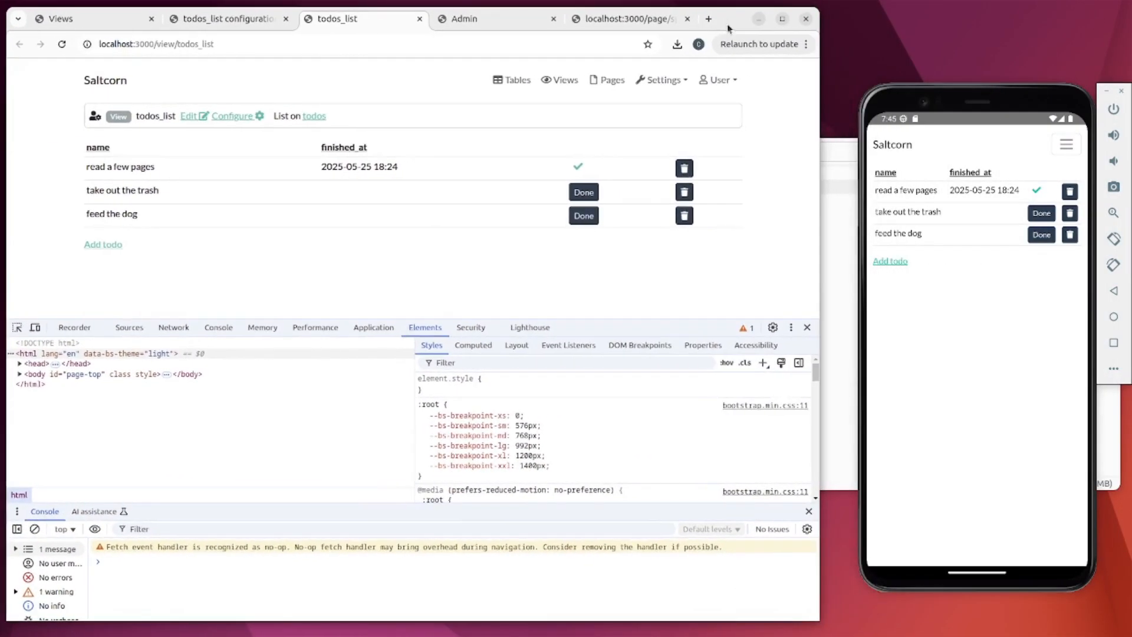
# - Finish 'take out the trash' on the phone and delete 'feed the dog' in the browser, then refresh both
pyautogui.click(1039, 216)
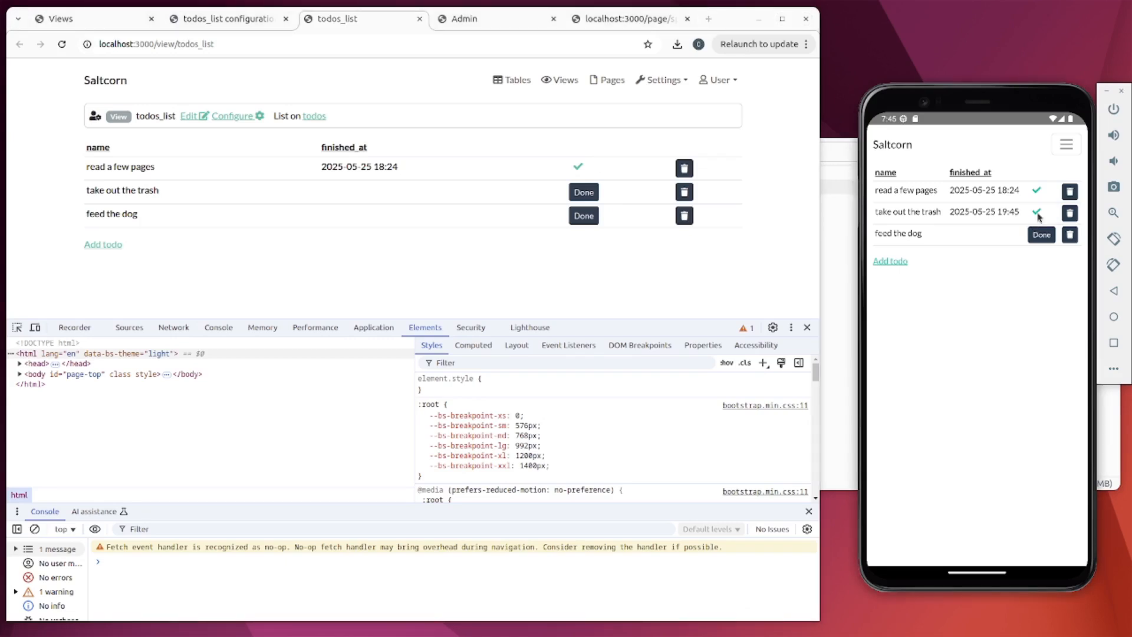
pyautogui.click(63, 45)
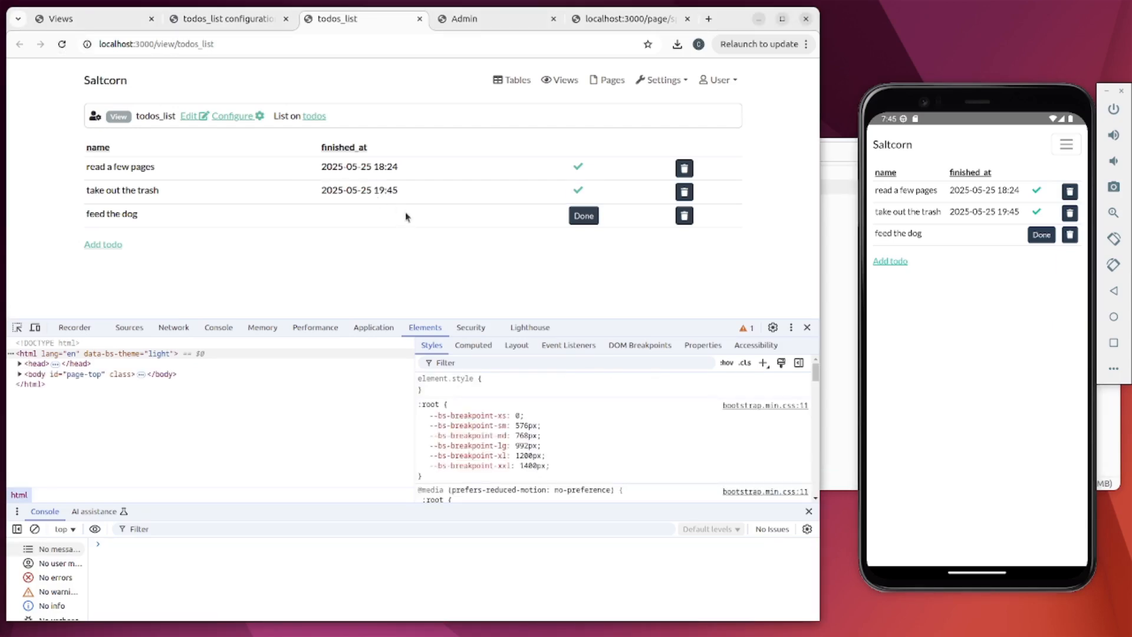
pyautogui.click(685, 221)
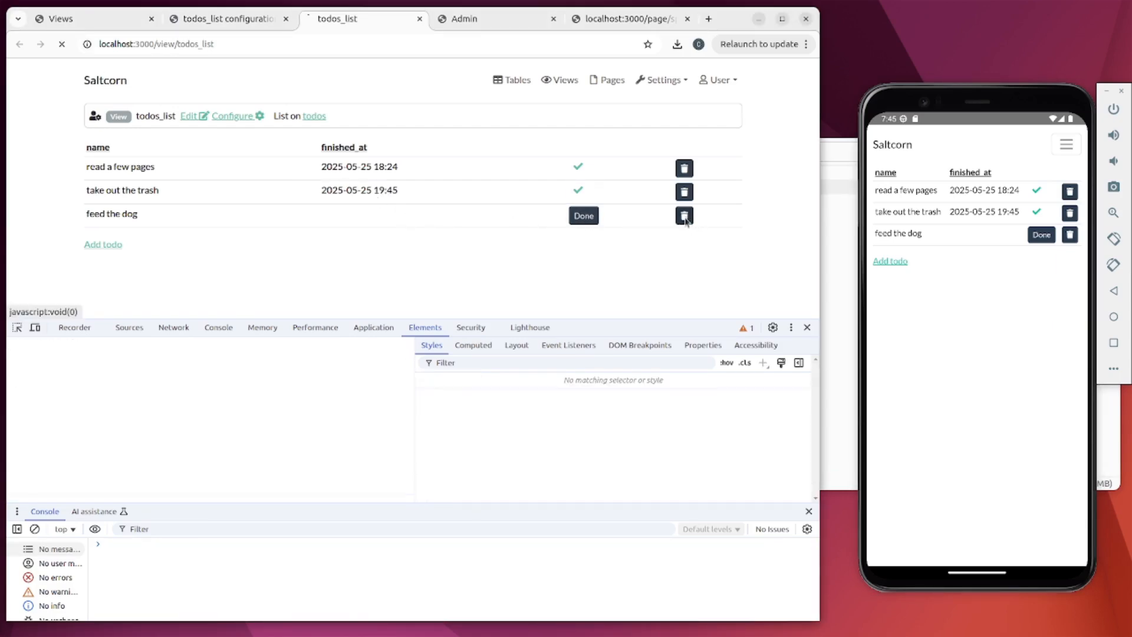
pyautogui.click(897, 147)
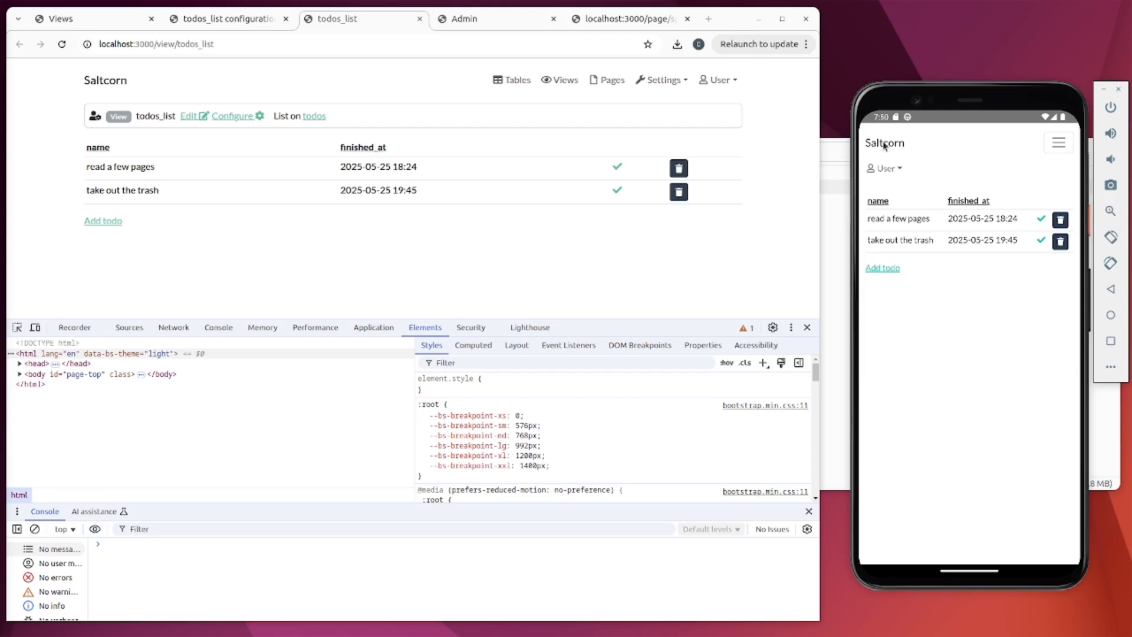
# - Turn off the phone's mobile data and Wi-Fi from quick settings
pyautogui.moveTo(958, 121); pyautogui.dragTo(956, 274)
pyautogui.moveTo(971, 116); pyautogui.dragTo(961, 635)
pyautogui.click(914, 162)
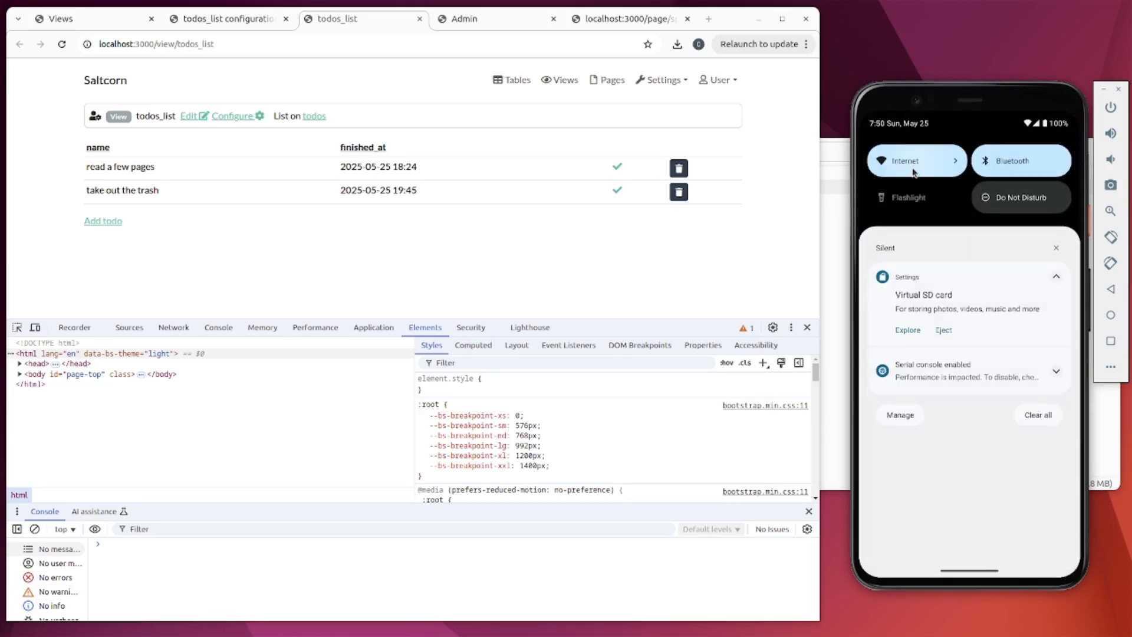
pyautogui.click(1033, 252)
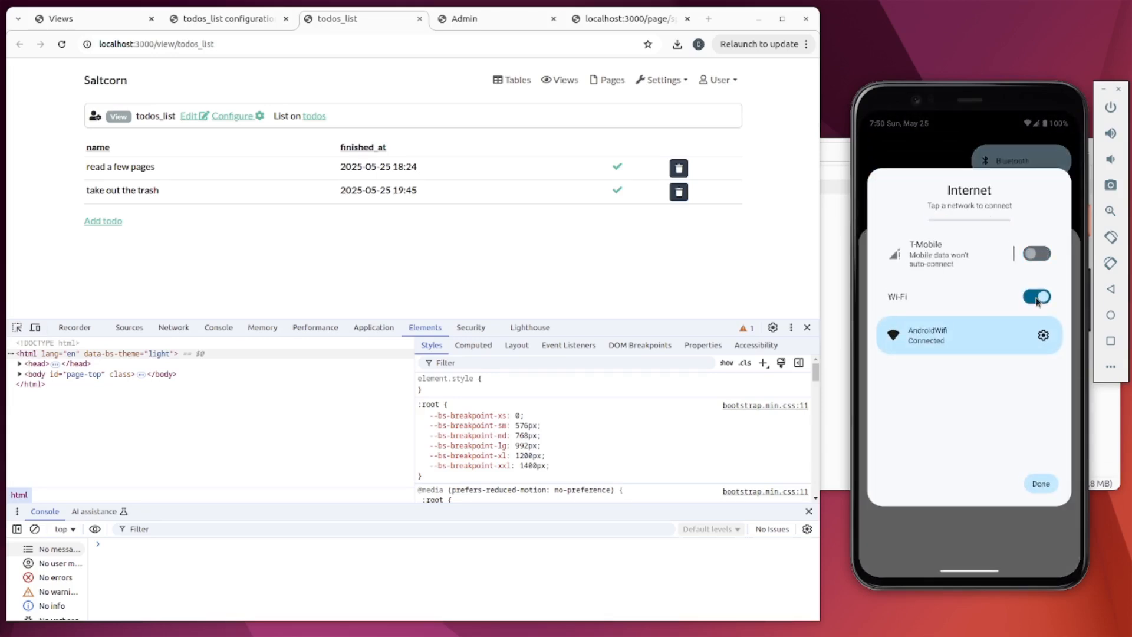
pyautogui.click(1037, 302)
pyautogui.click(1038, 447)
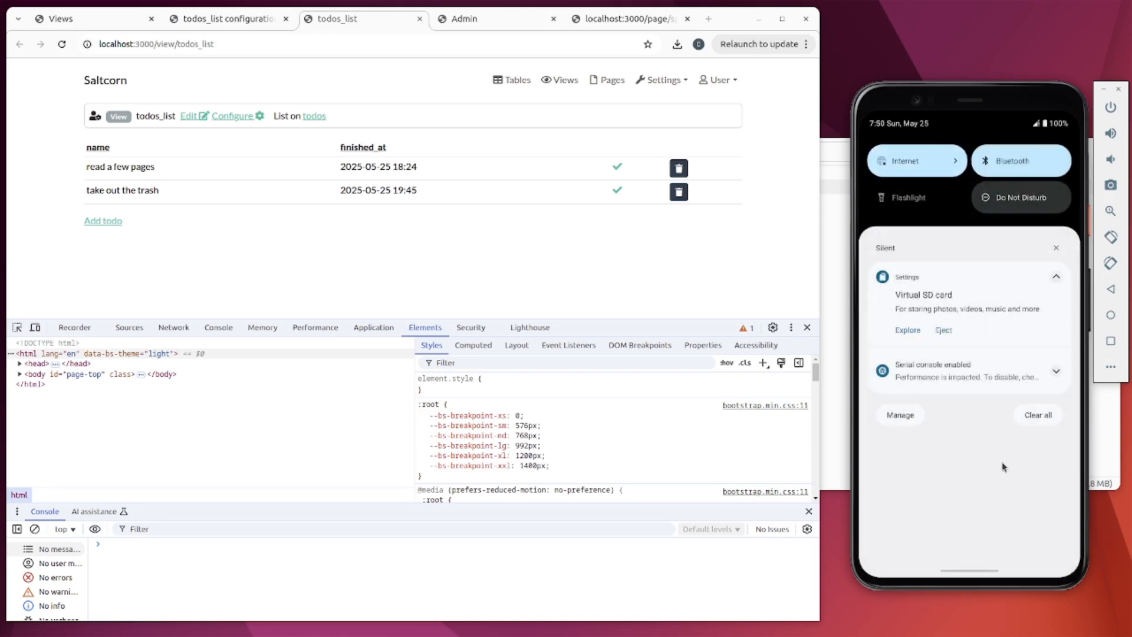
pyautogui.moveTo(961, 571); pyautogui.dragTo(981, 156)
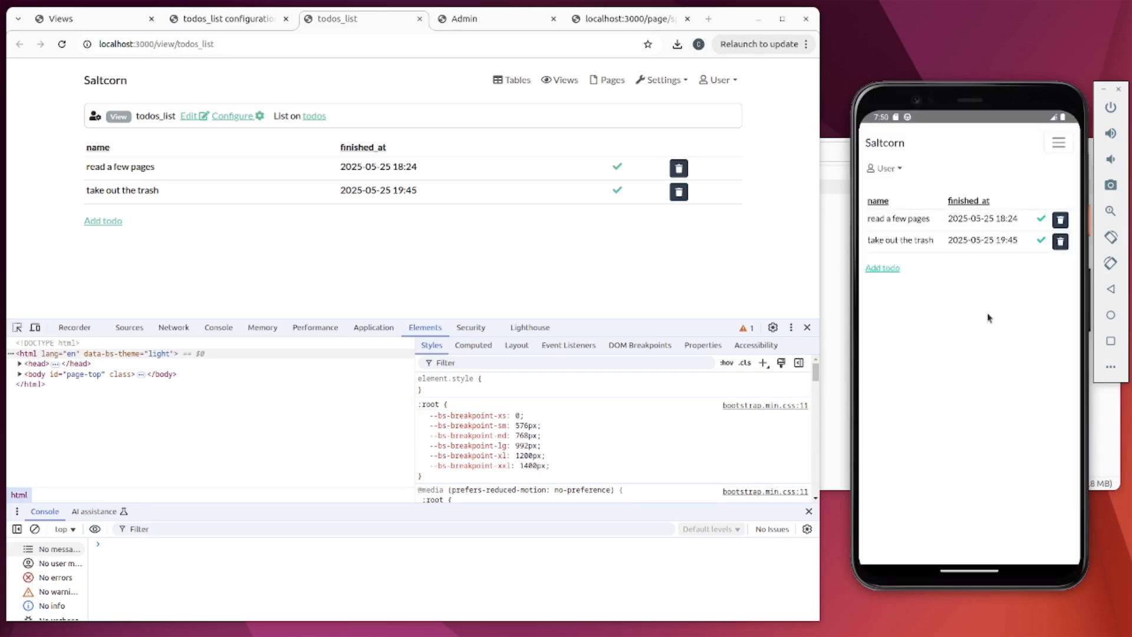
# - Try adding a todo and deleting 'read a few pages' offline, getting Network Errors
pyautogui.click(871, 267)
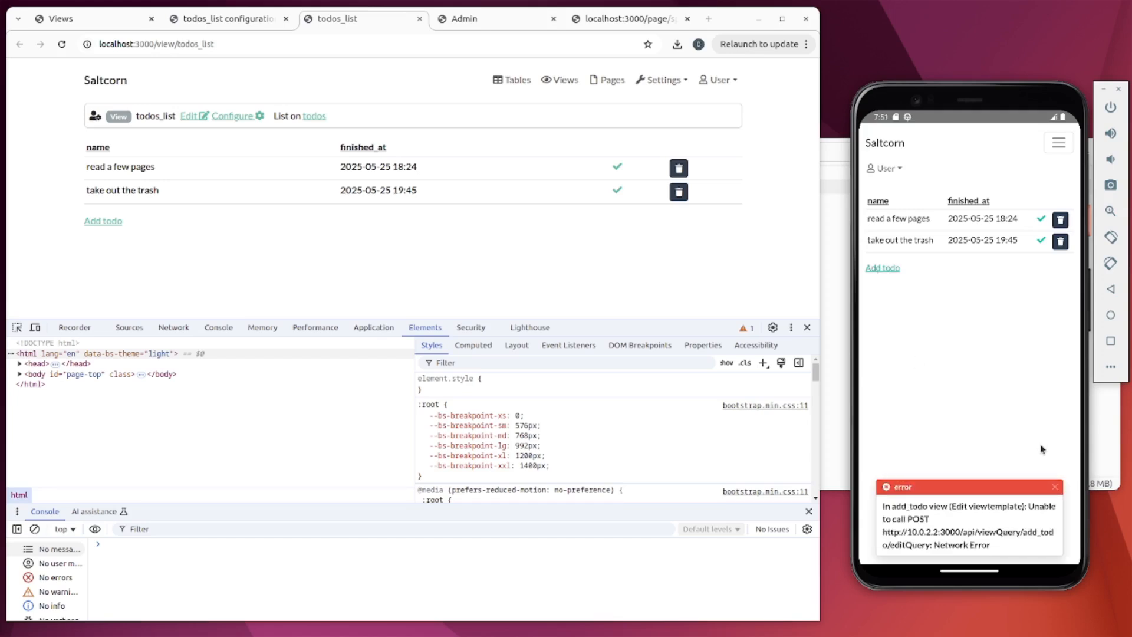
pyautogui.click(1055, 487)
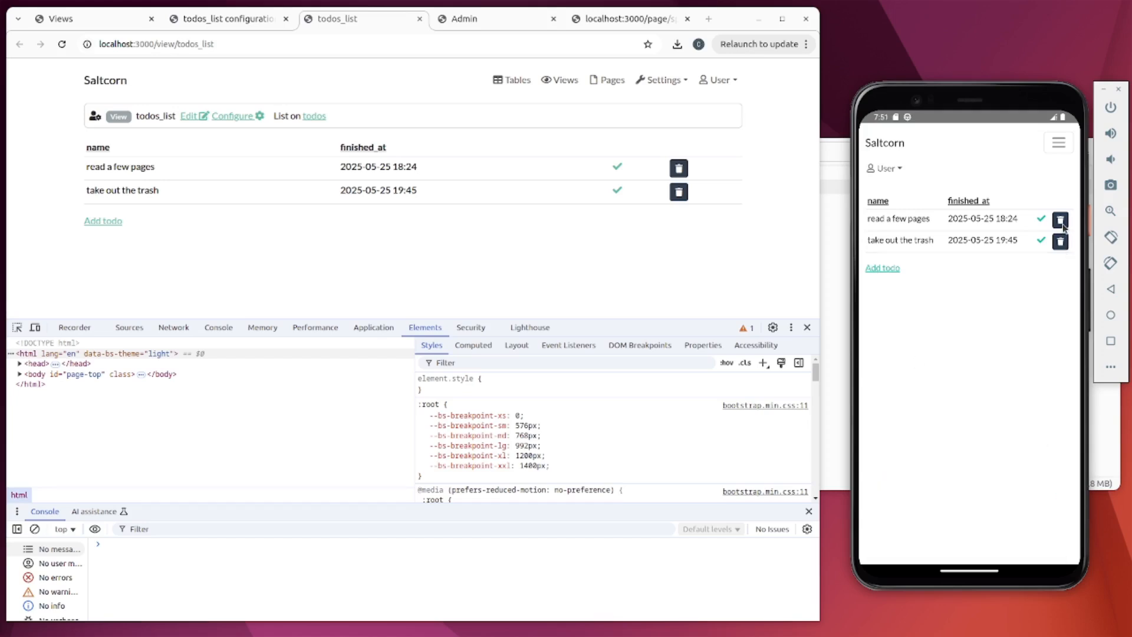
pyautogui.click(1061, 223)
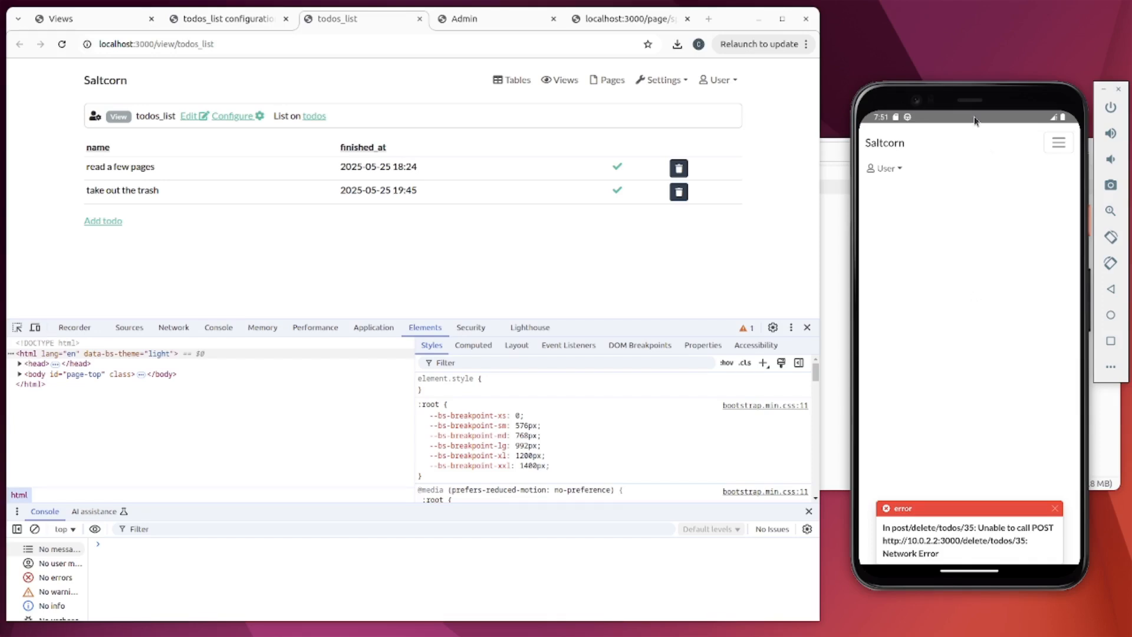
pyautogui.moveTo(975, 121); pyautogui.dragTo(954, 217)
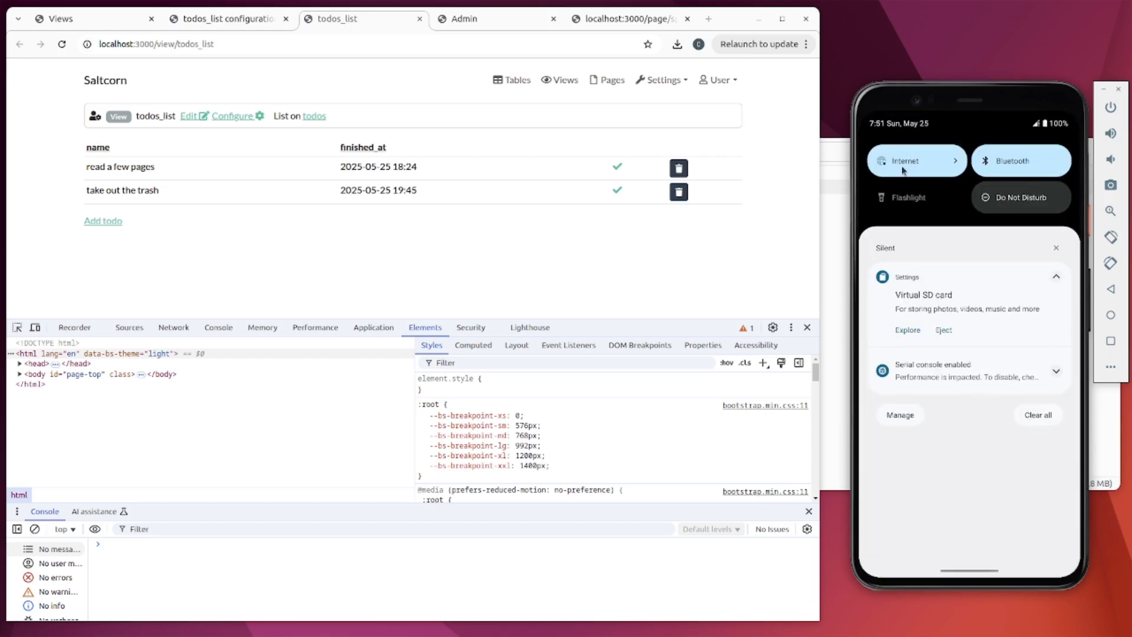
# - Turn mobile data and Wi-Fi back on and dismiss the error so the app lists its todos
pyautogui.click(902, 167)
pyautogui.click(1036, 292)
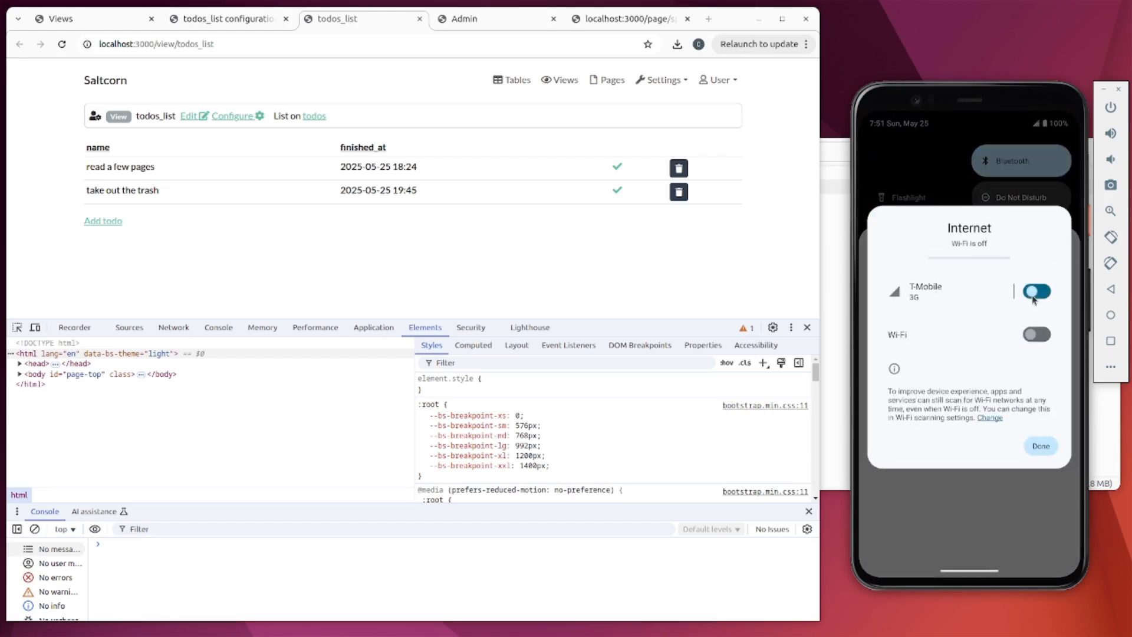
pyautogui.click(1036, 335)
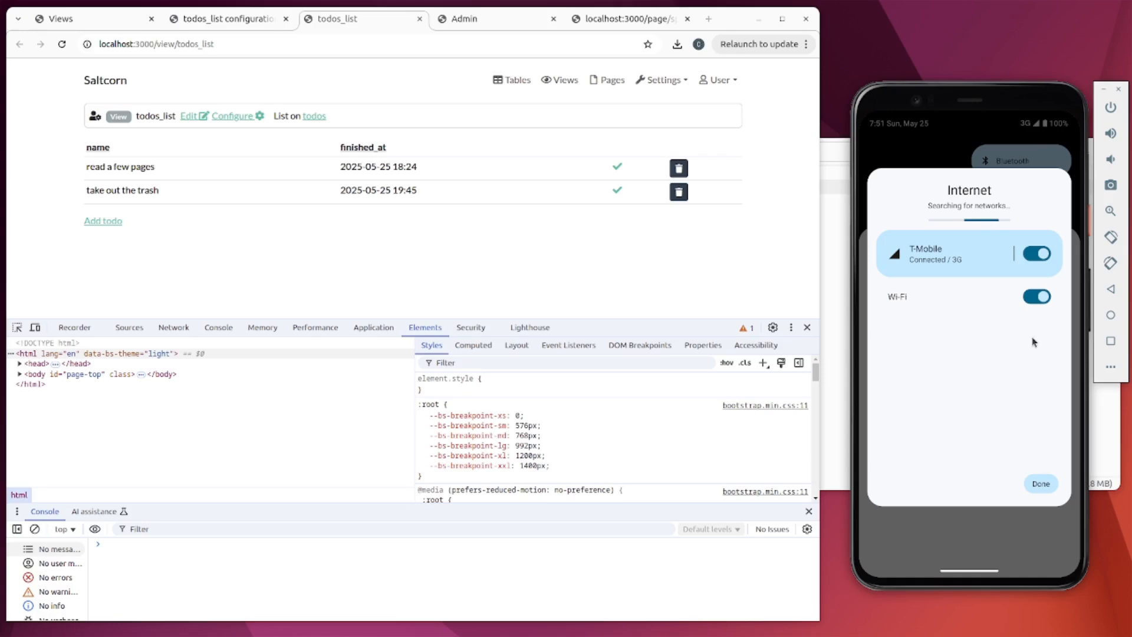
pyautogui.click(1035, 482)
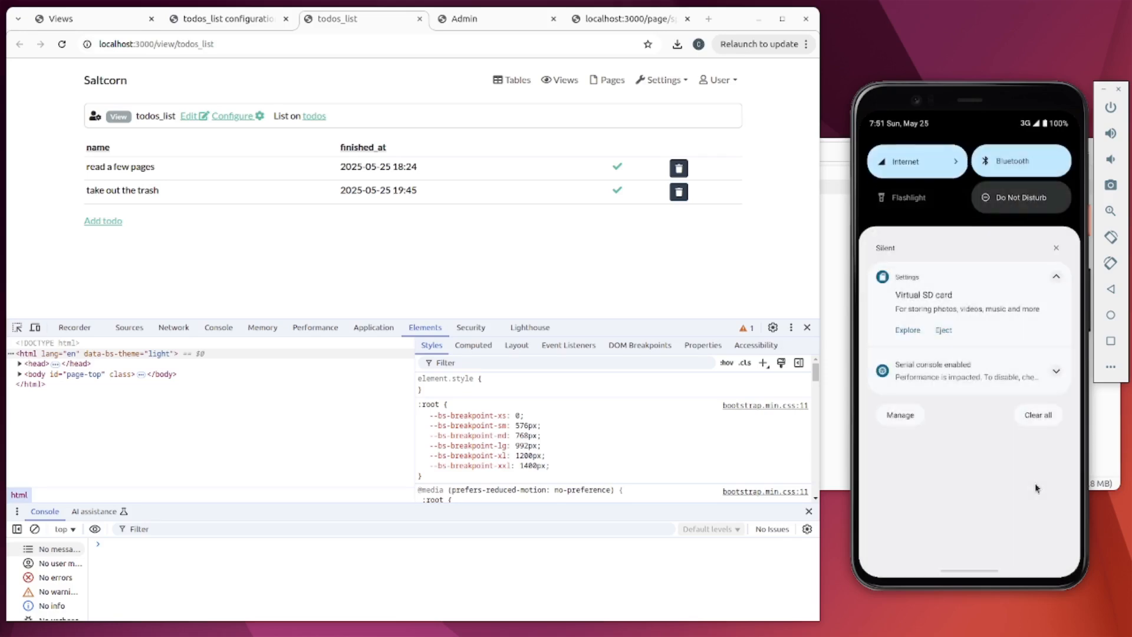
pyautogui.click(1021, 498)
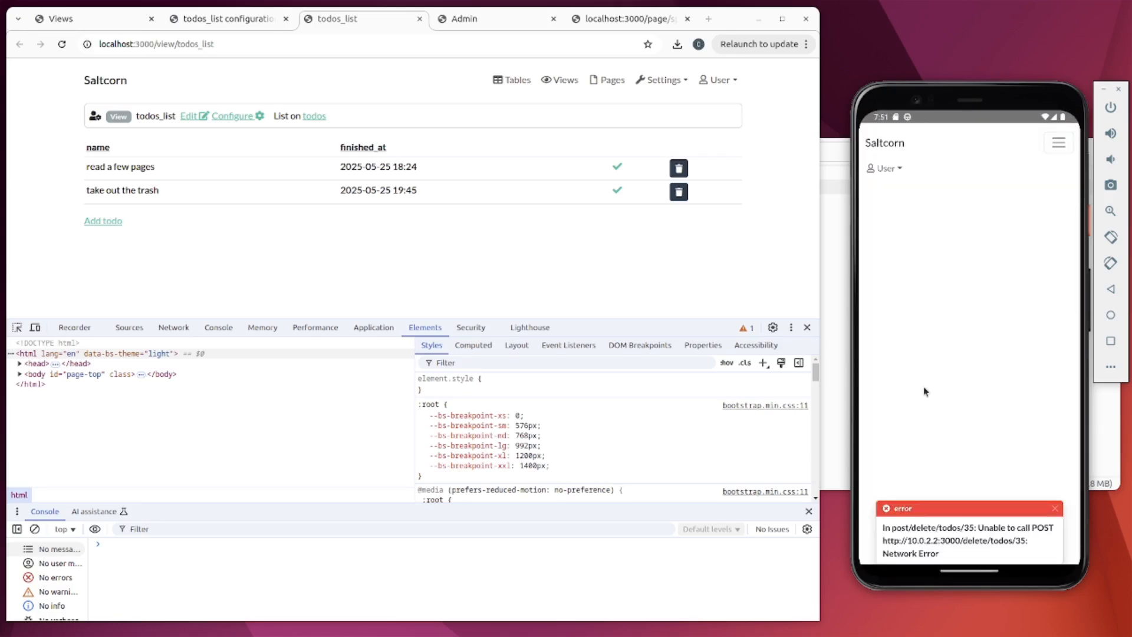
pyautogui.click(884, 142)
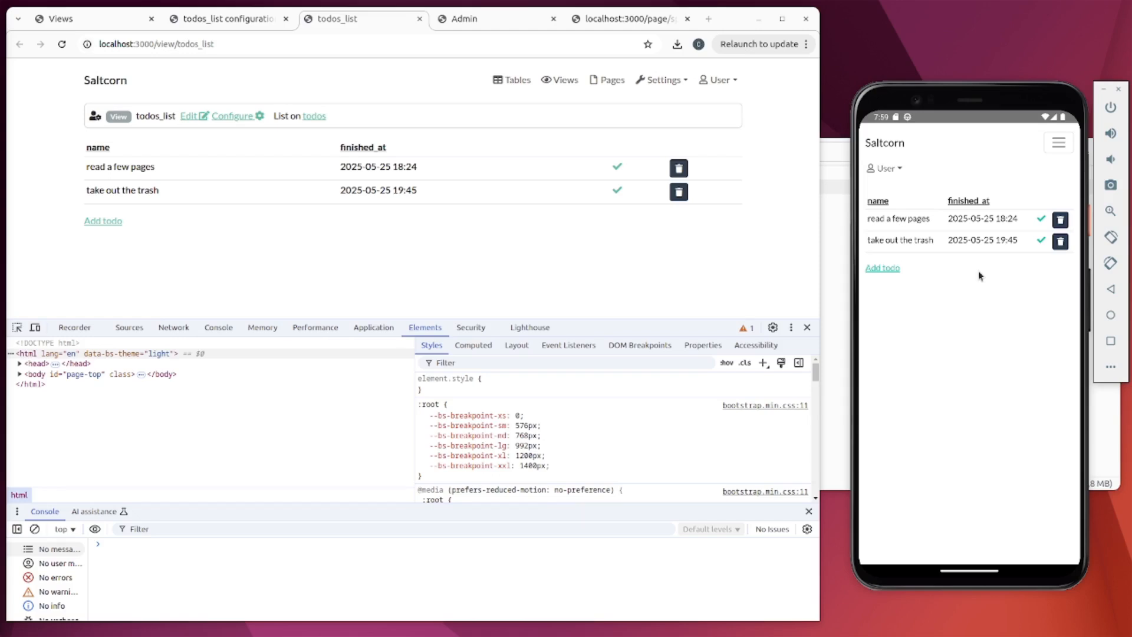
pyautogui.click(477, 20)
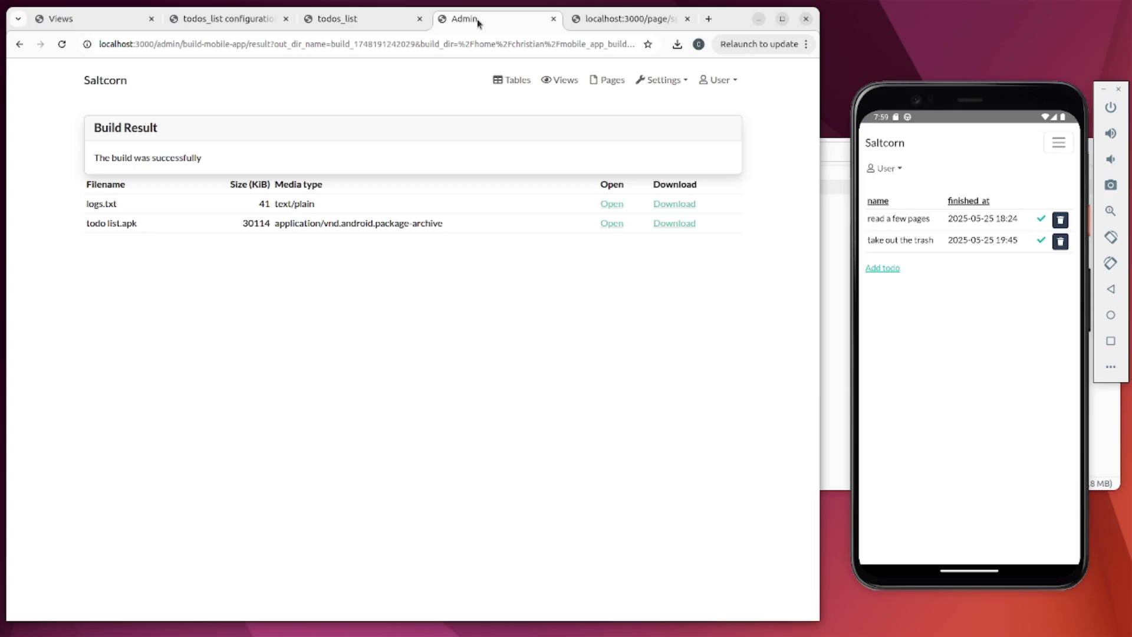
# - On the Build mobile app form, tick Allow offline mode
pyautogui.click(18, 45)
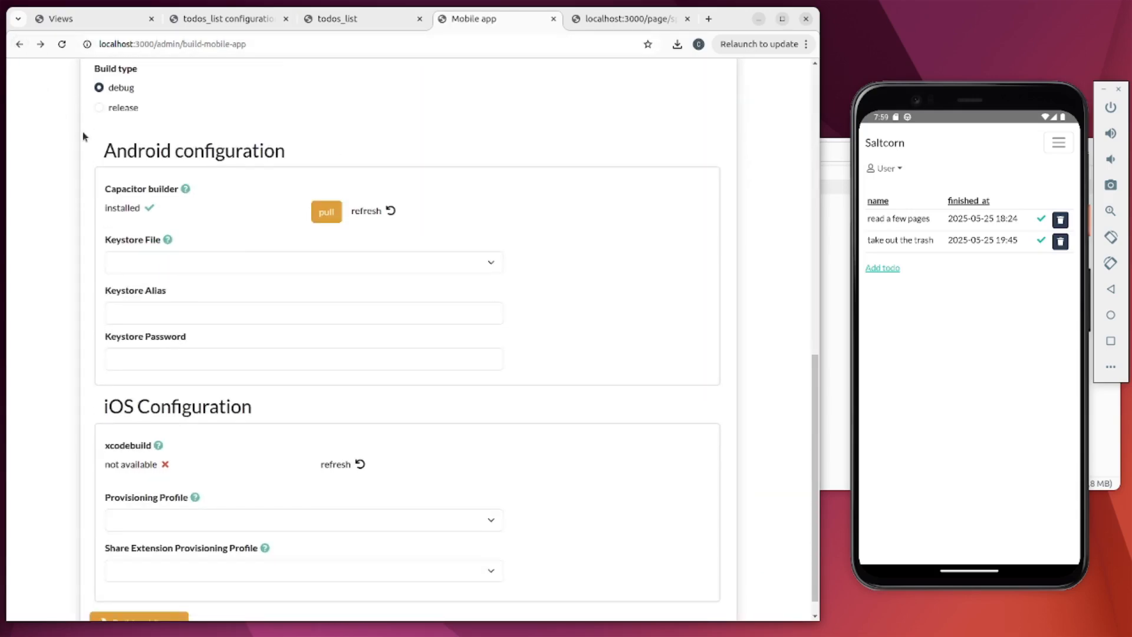
pyautogui.scroll(5, 82, 135)
pyautogui.scroll(3, 82, 132)
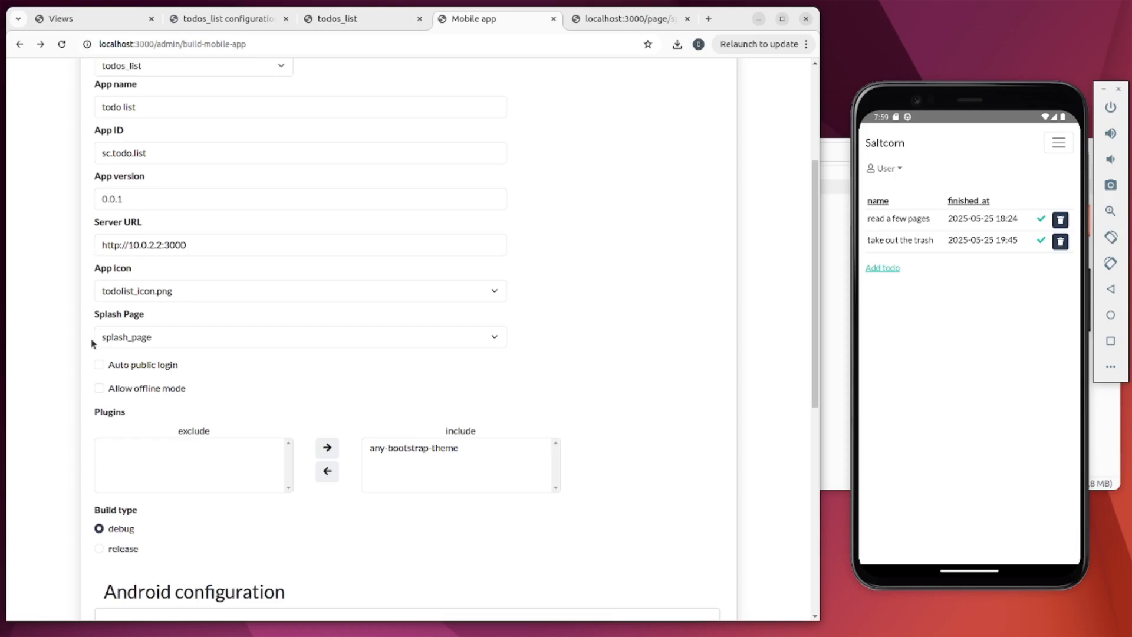
pyautogui.click(100, 390)
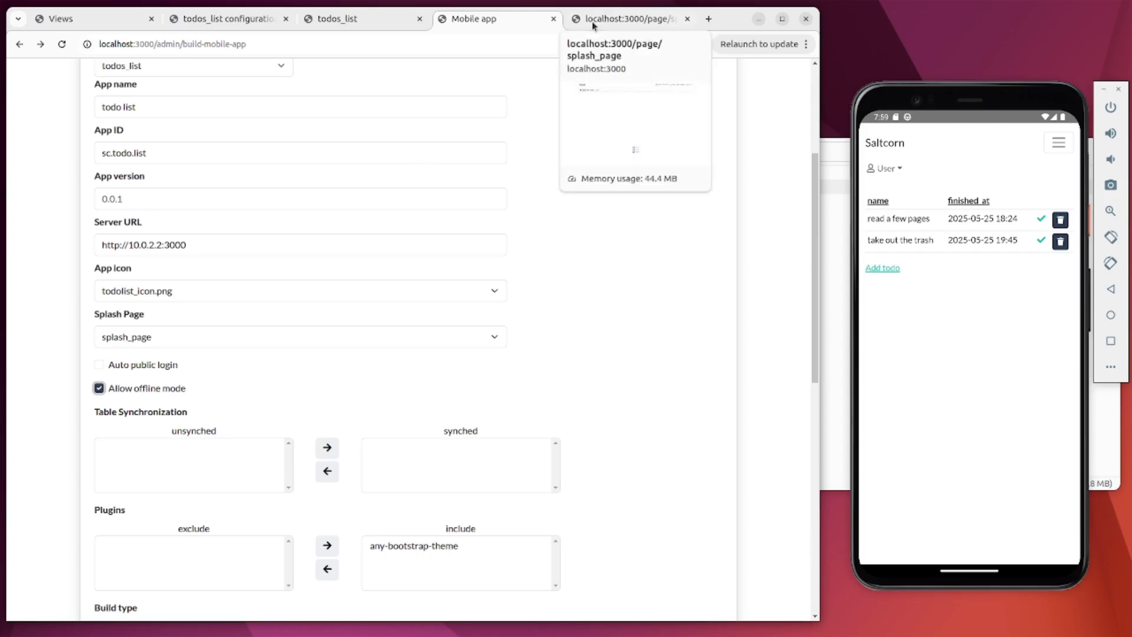
pyautogui.scroll(4, 576, 199)
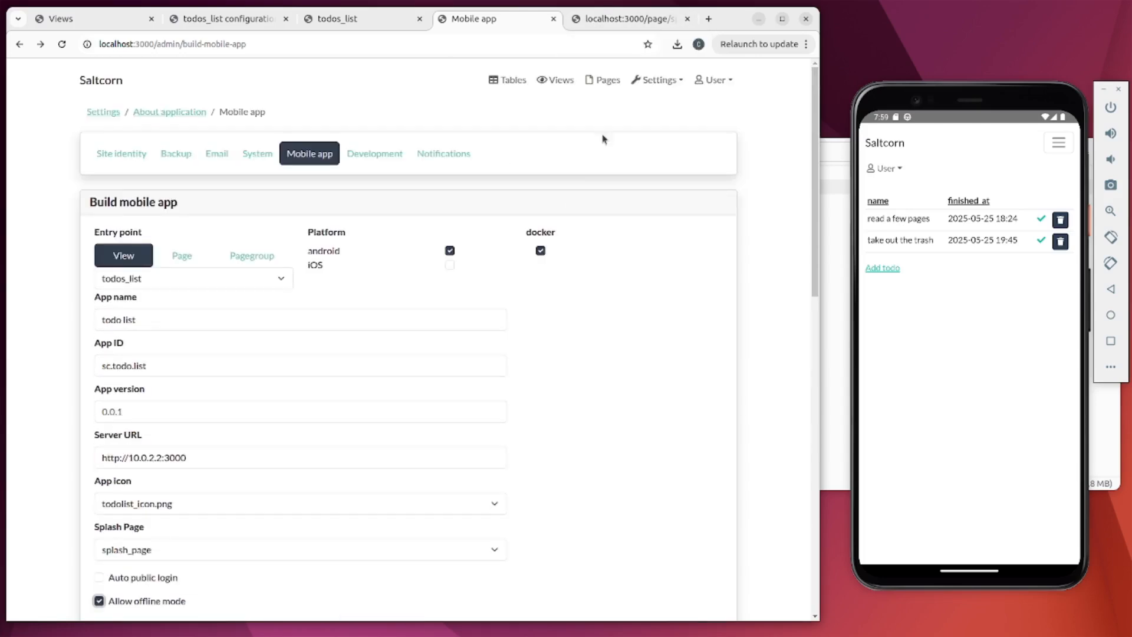
# - Open the todos table in a new tab and tick its Sync information option
pyautogui.rightClick(505, 84)
pyautogui.click(519, 96)
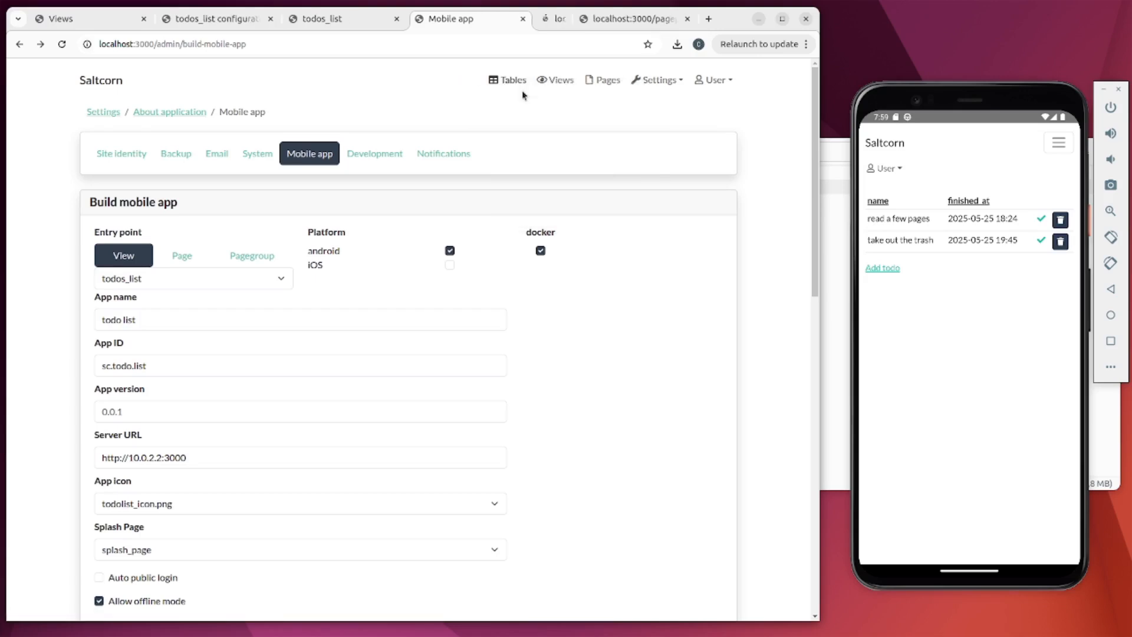
pyautogui.click(516, 21)
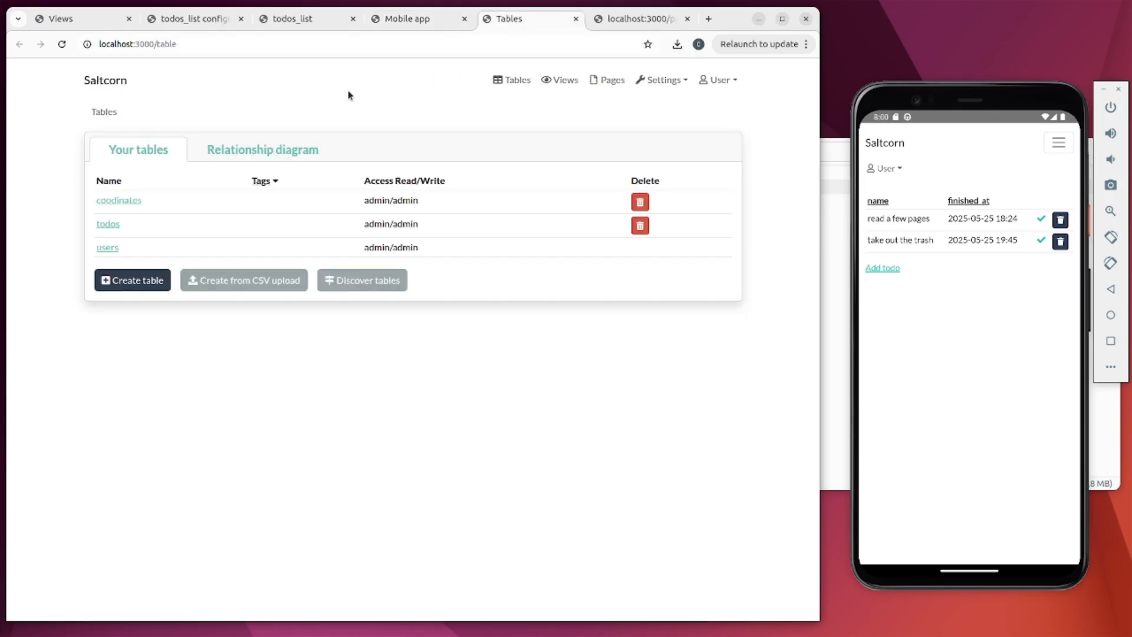
pyautogui.click(107, 225)
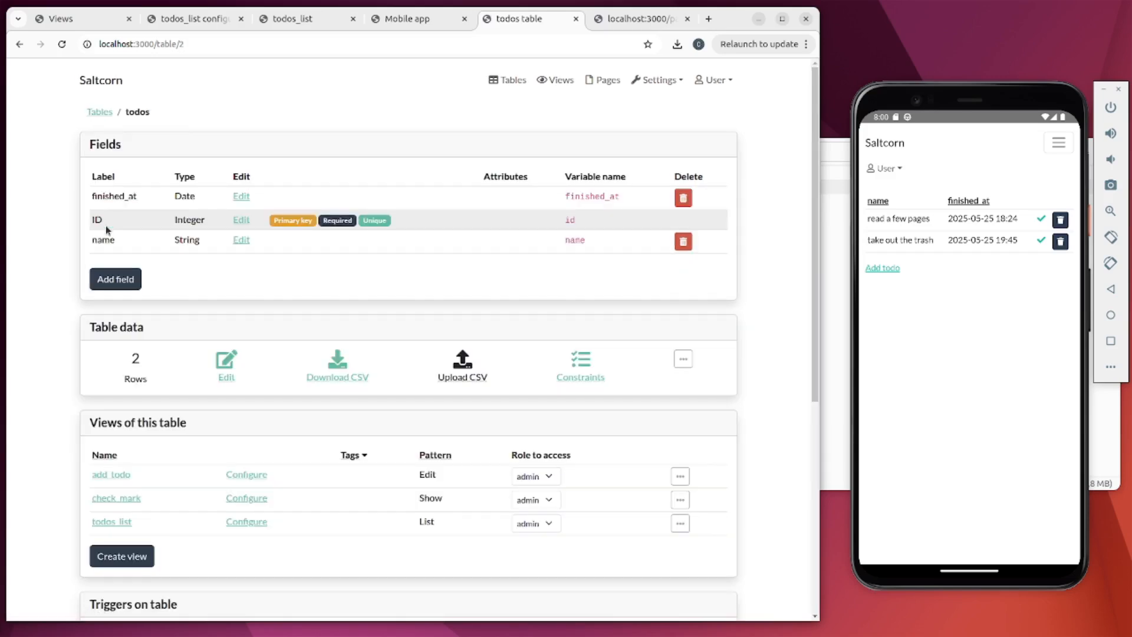
pyautogui.scroll(-6, 282, 282)
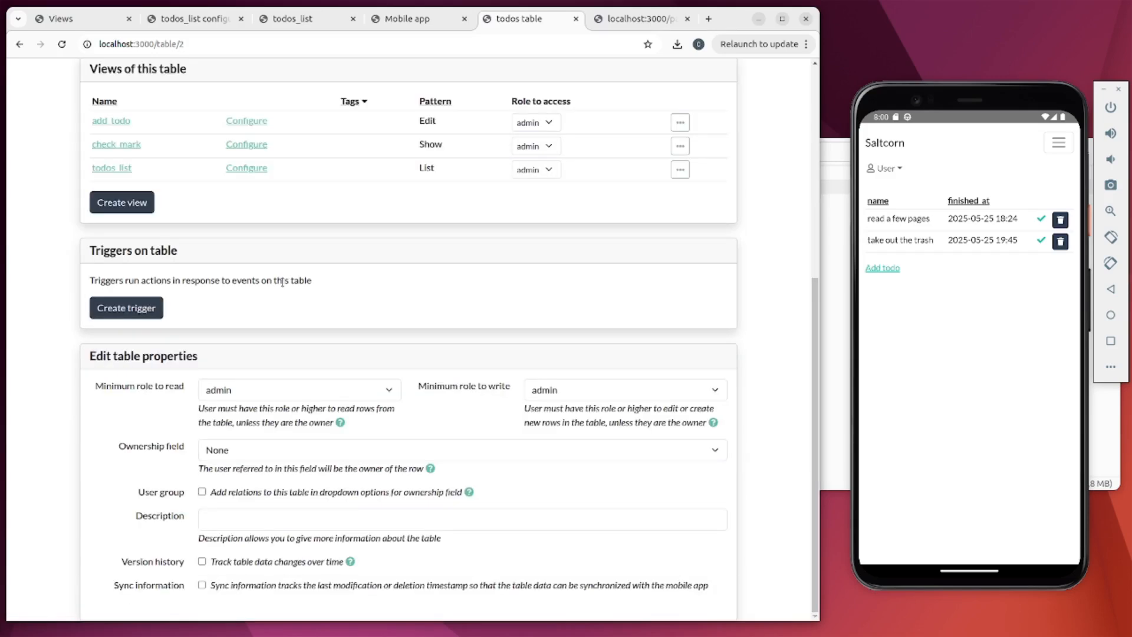
pyautogui.click(202, 585)
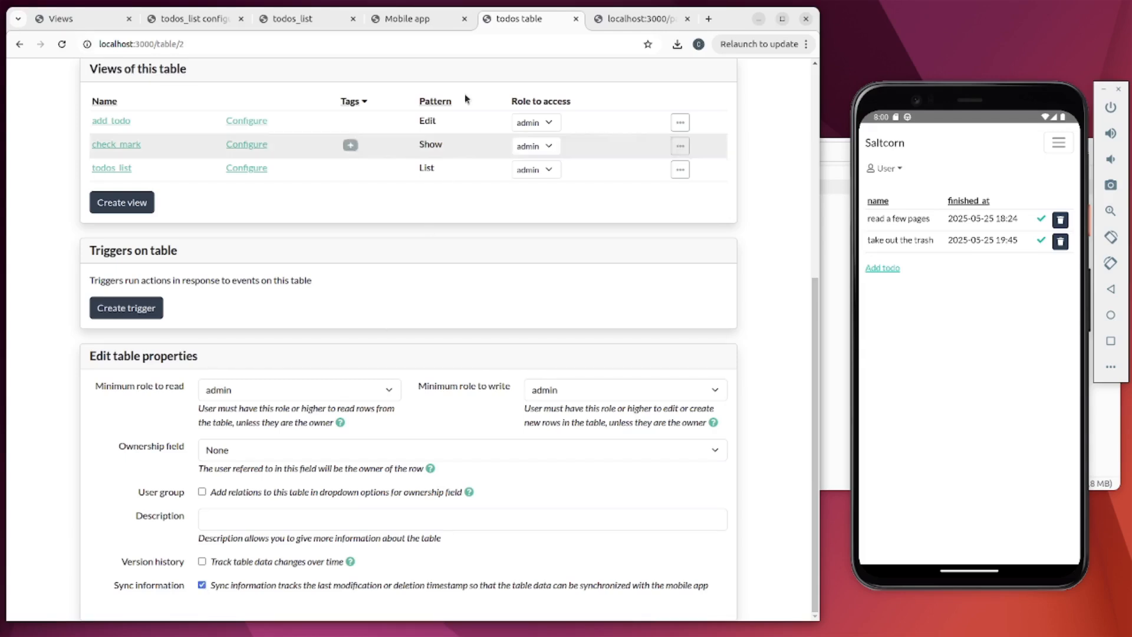
pyautogui.click(433, 20)
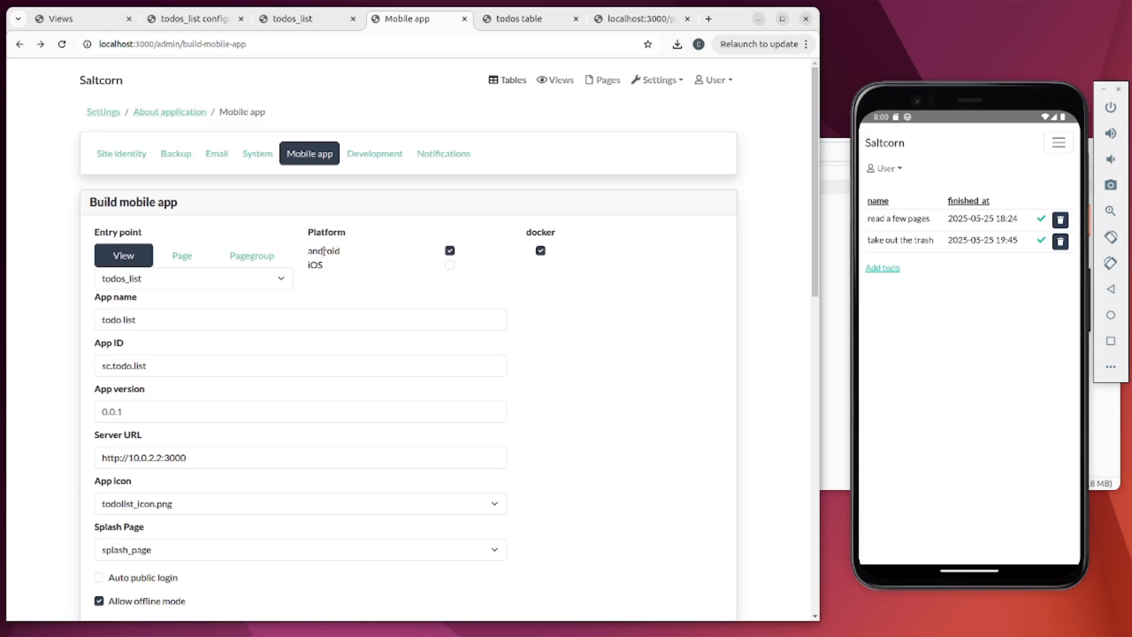
# - Add the todos table to the synched offline tables and rebuild the todo list APK
pyautogui.scroll(-5, 324, 254)
pyautogui.press('F5')
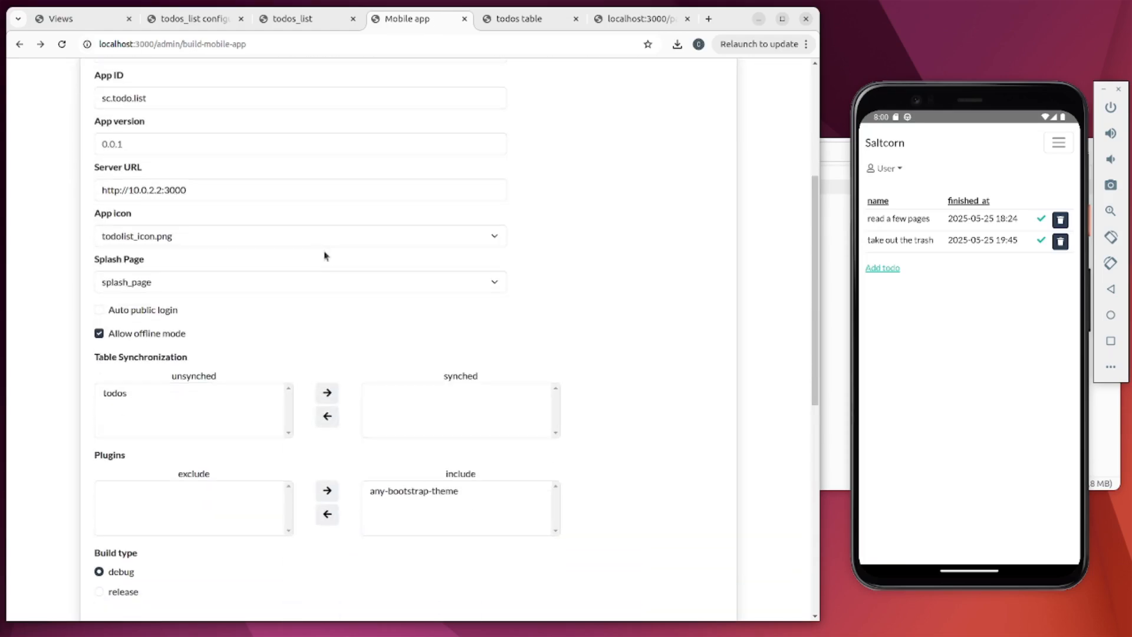
pyautogui.click(122, 398)
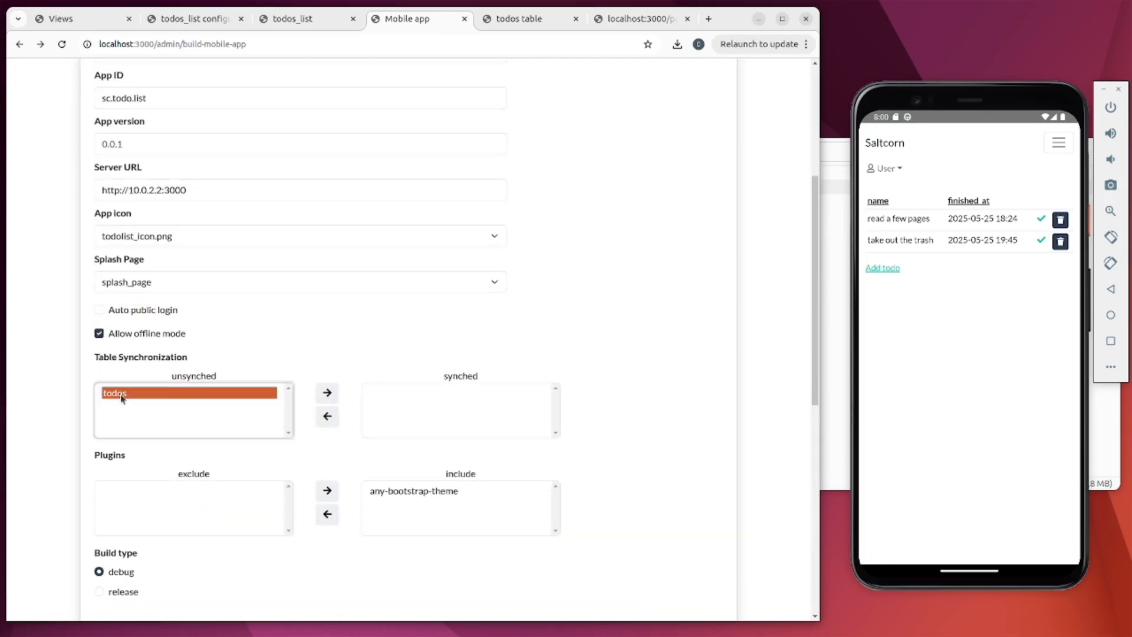
pyautogui.click(327, 394)
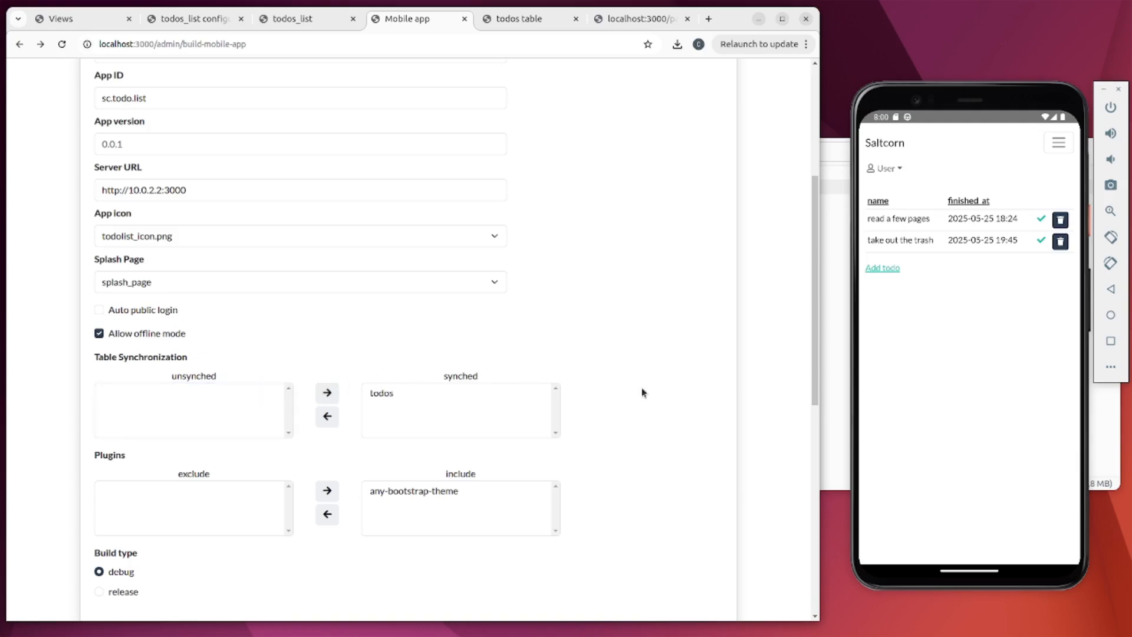
pyautogui.scroll(-9, 641, 392)
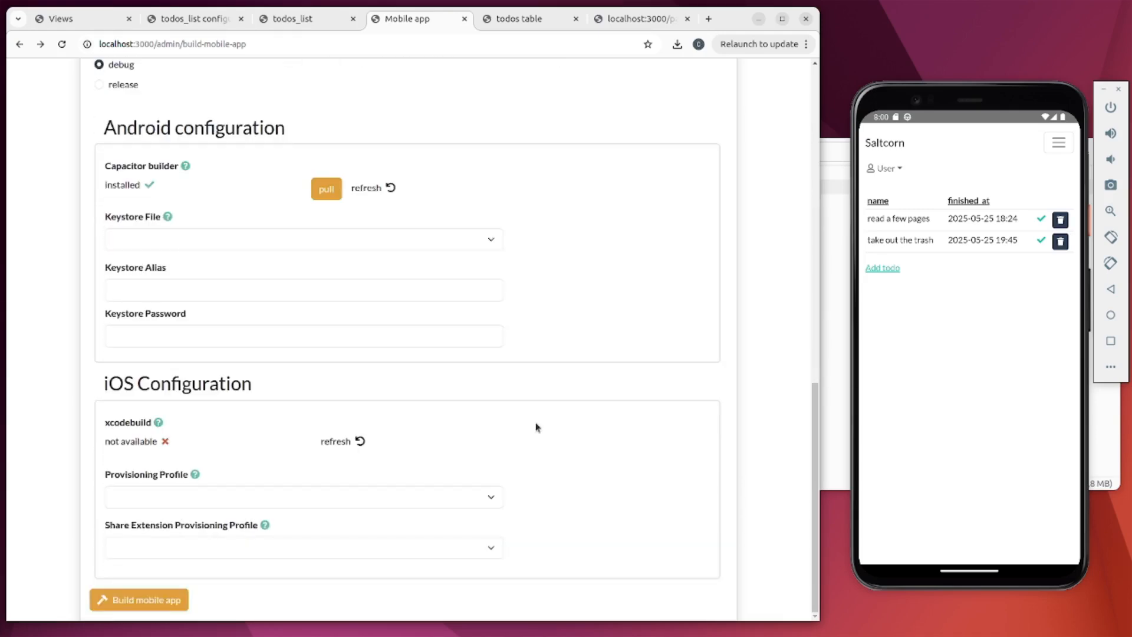
pyautogui.click(146, 597)
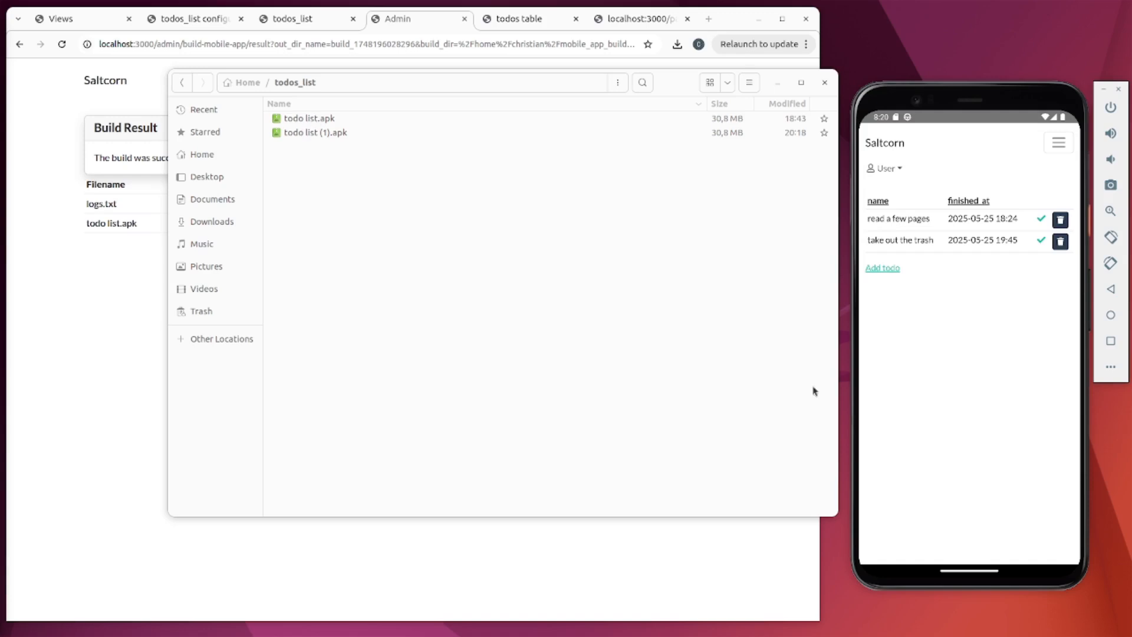
# - Uninstall the old todo list app and install todo list (1).apk in its place
pyautogui.moveTo(958, 576); pyautogui.dragTo(978, 285)
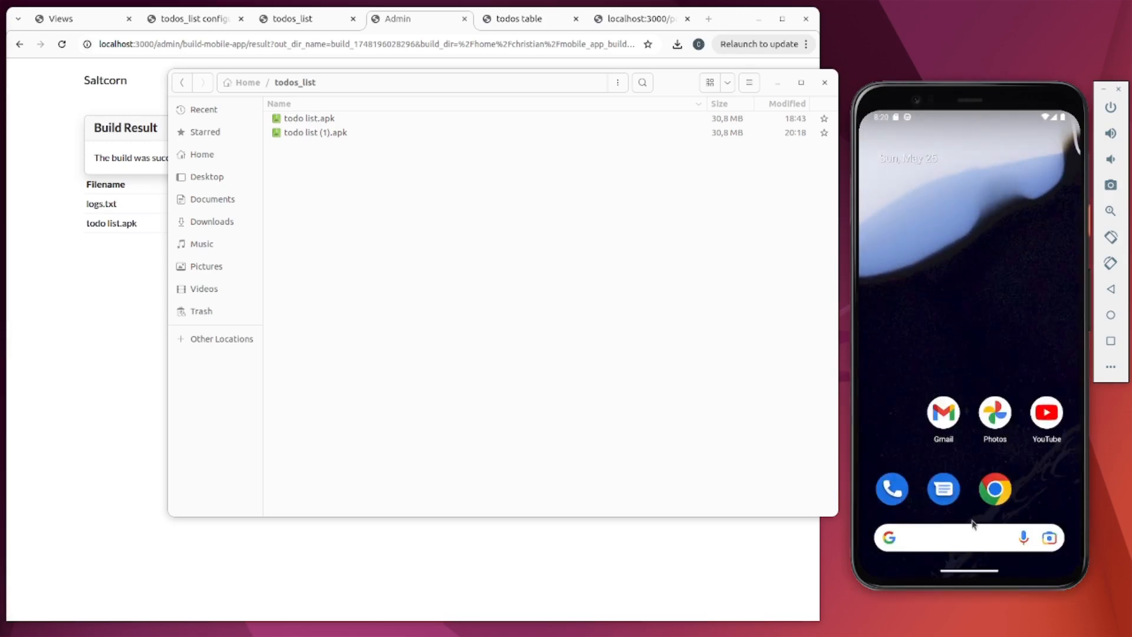
pyautogui.moveTo(972, 522); pyautogui.dragTo(967, 214)
pyautogui.click(1043, 384)
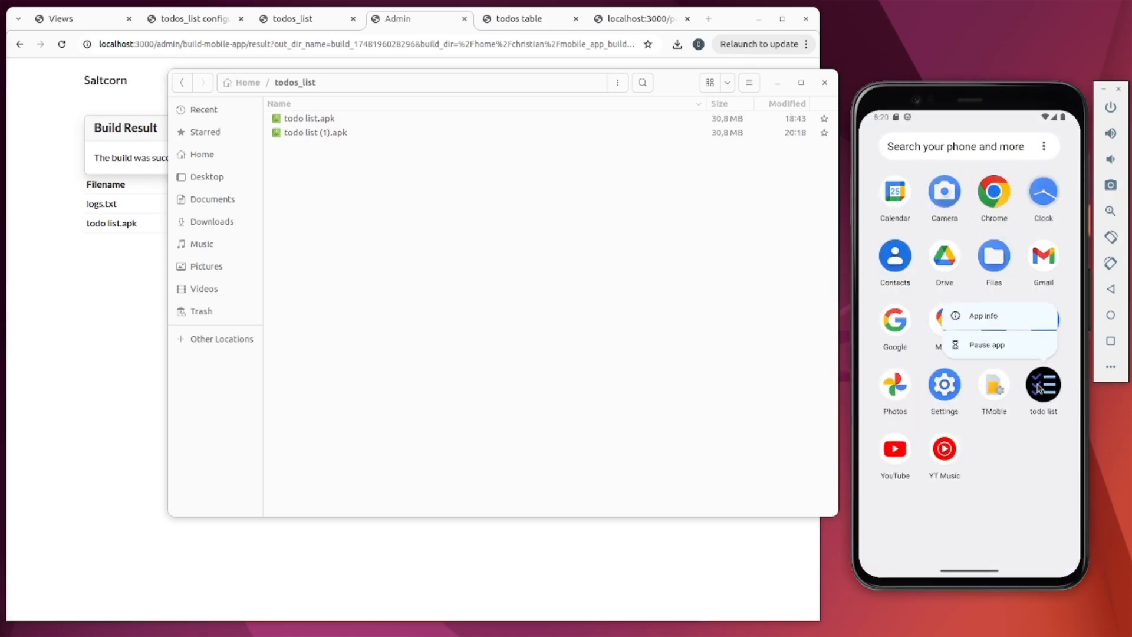
pyautogui.click(996, 312)
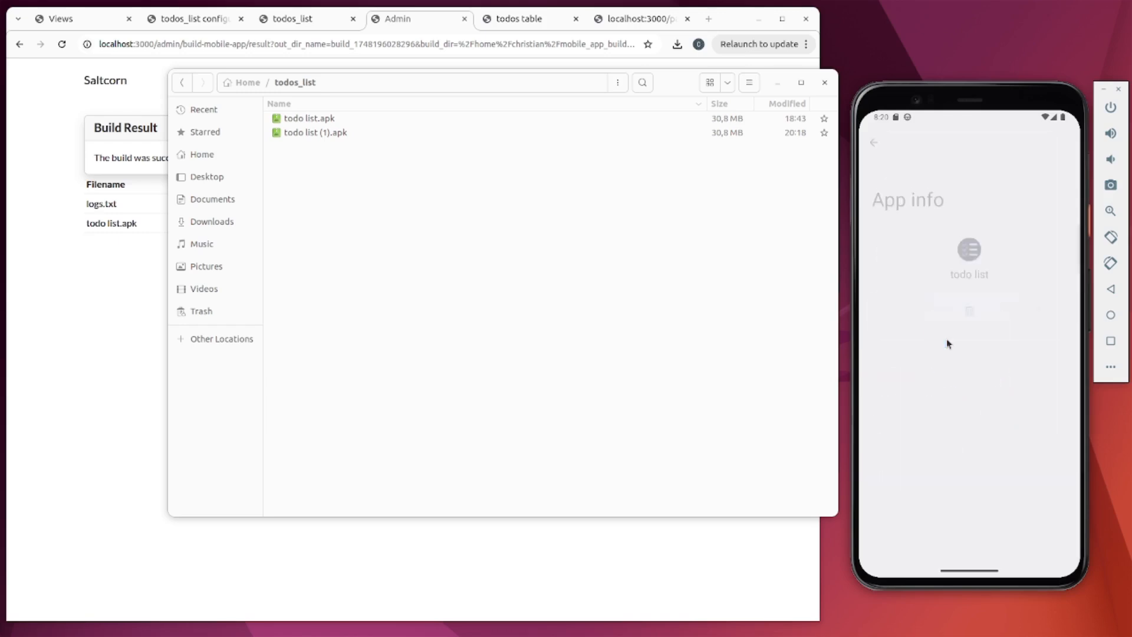
pyautogui.click(973, 314)
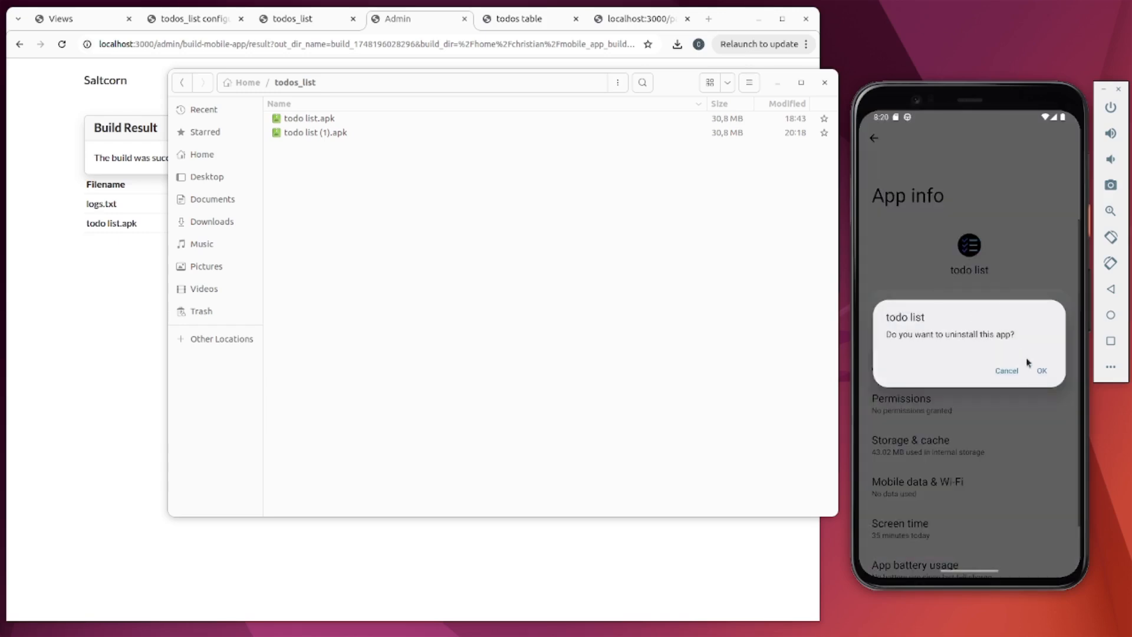
pyautogui.click(1033, 369)
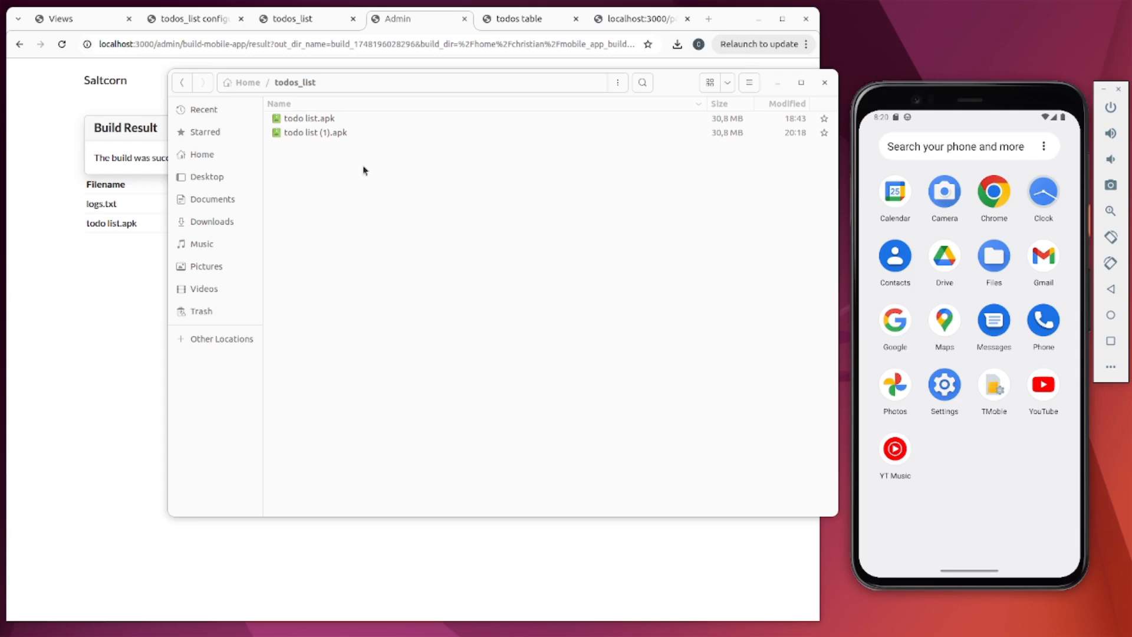
pyautogui.moveTo(319, 139); pyautogui.dragTo(998, 457)
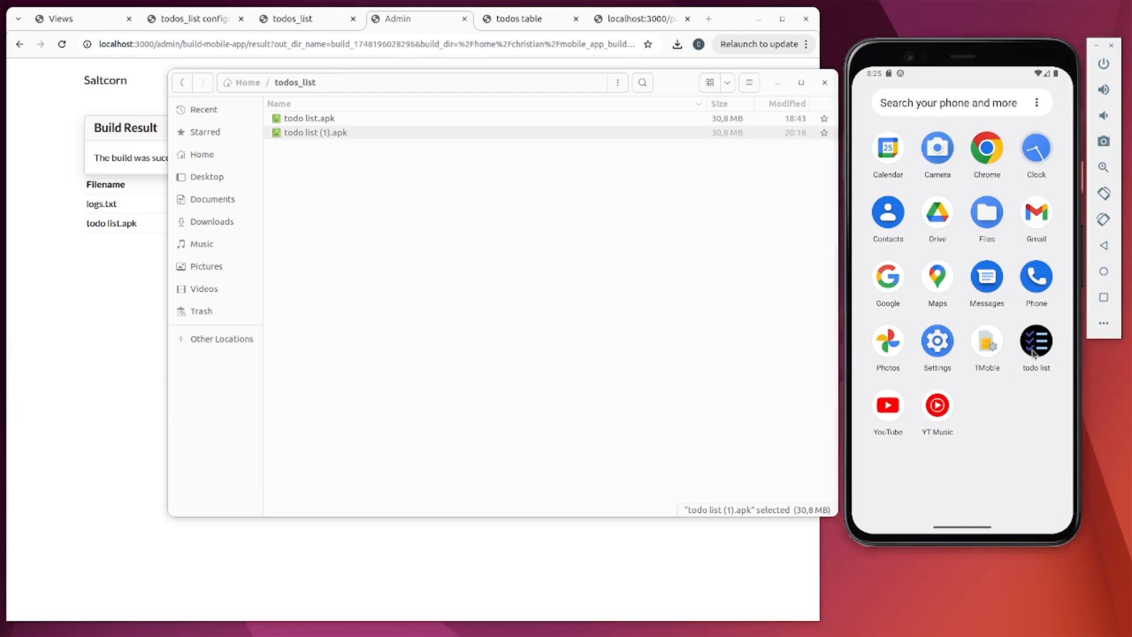
pyautogui.click(1033, 354)
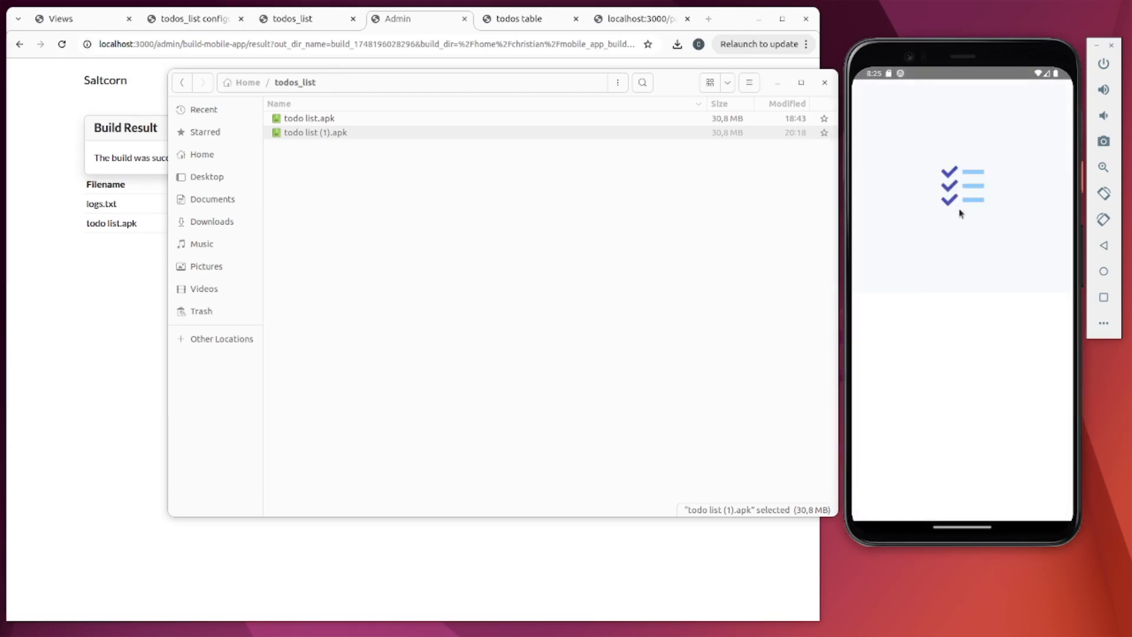
# - Sign in to the reinstalled todo list app with the admin e-mail and password
pyautogui.click(966, 184)
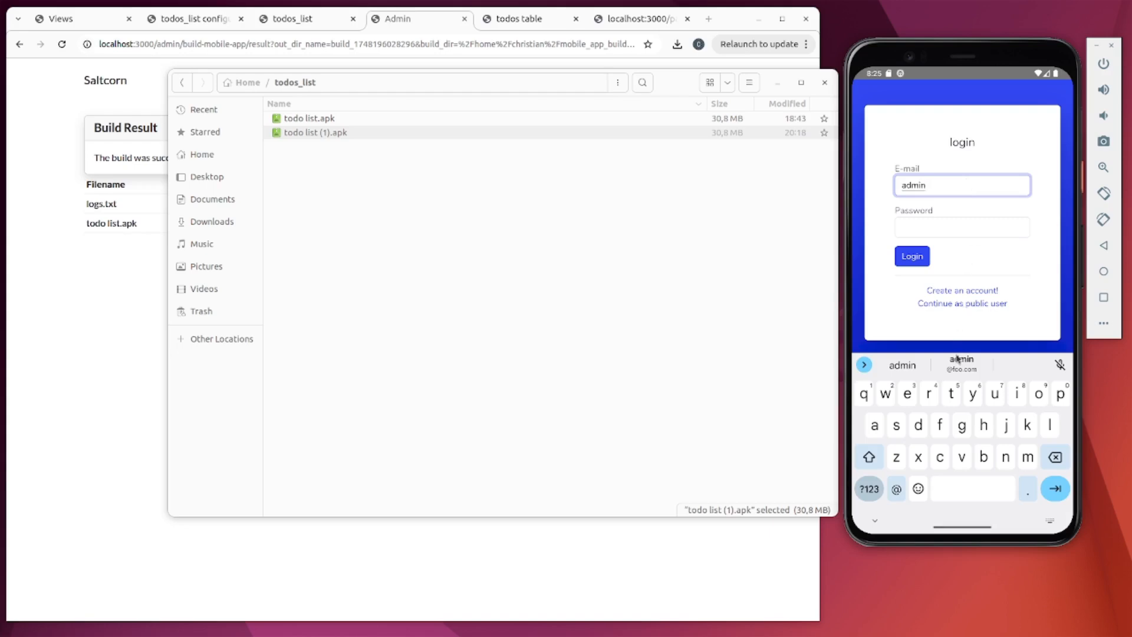
pyautogui.click(958, 361)
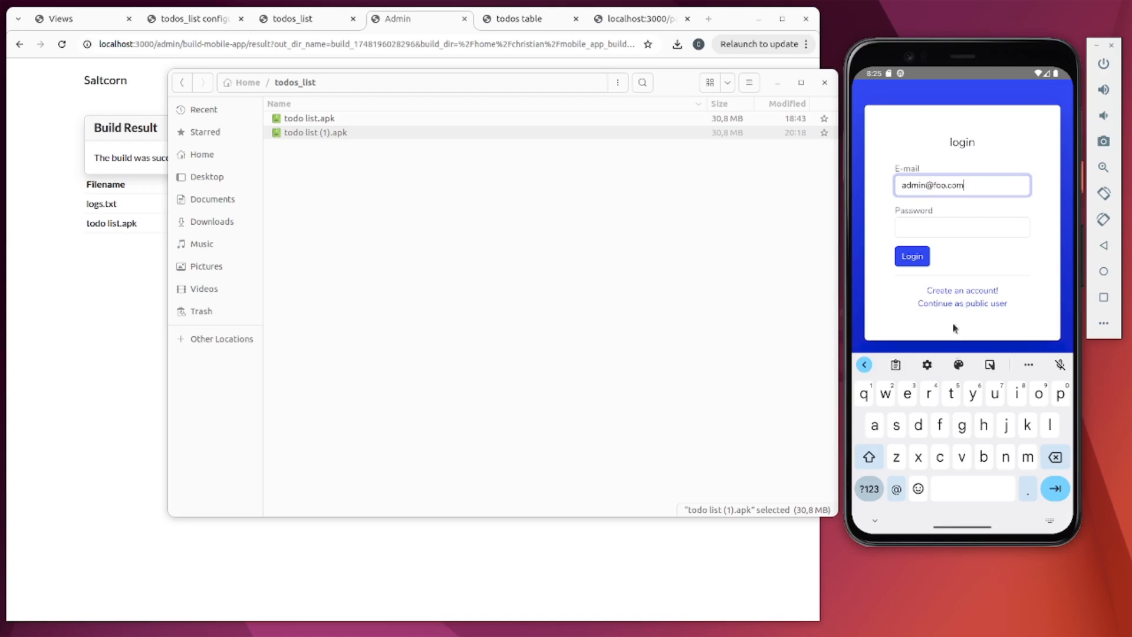
pyautogui.click(956, 229)
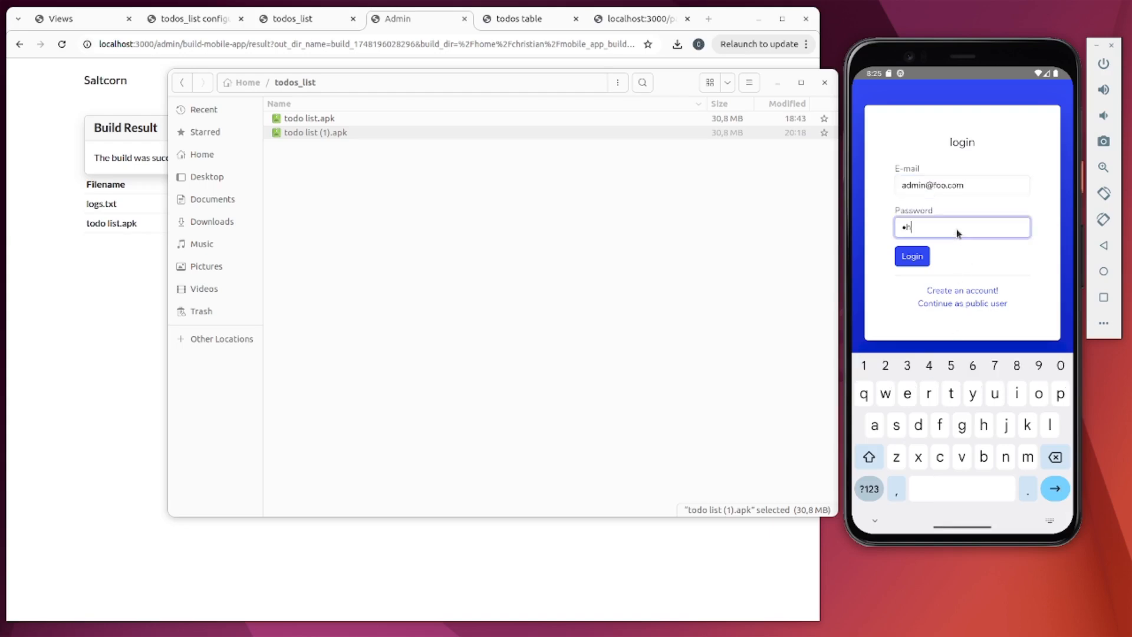
pyautogui.press('Return')
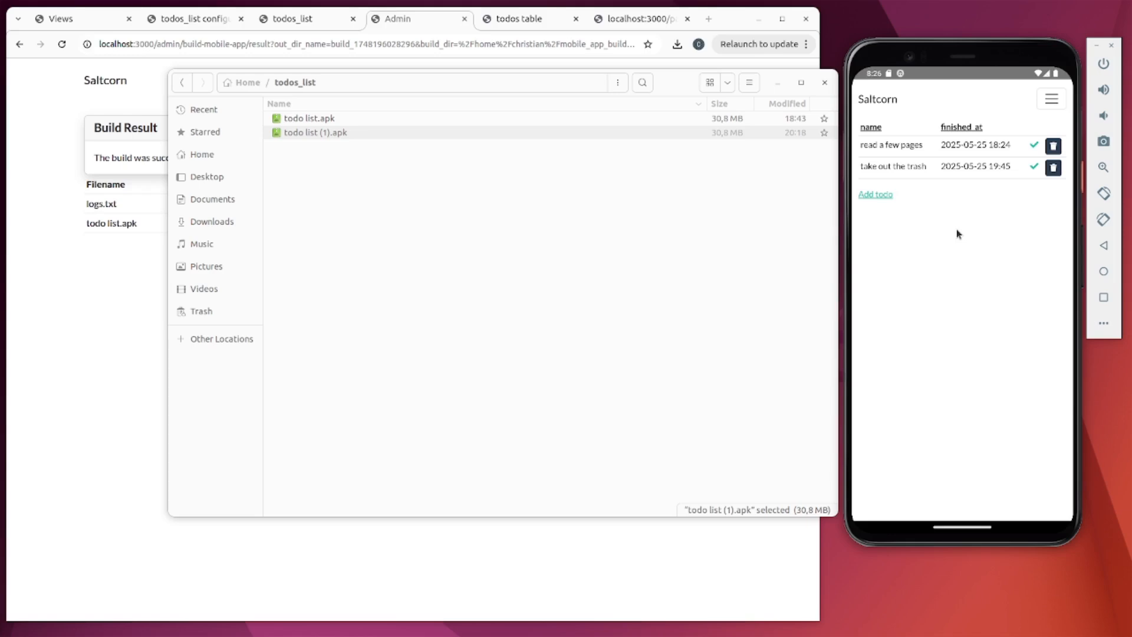
pyautogui.moveTo(955, 78); pyautogui.dragTo(968, 181)
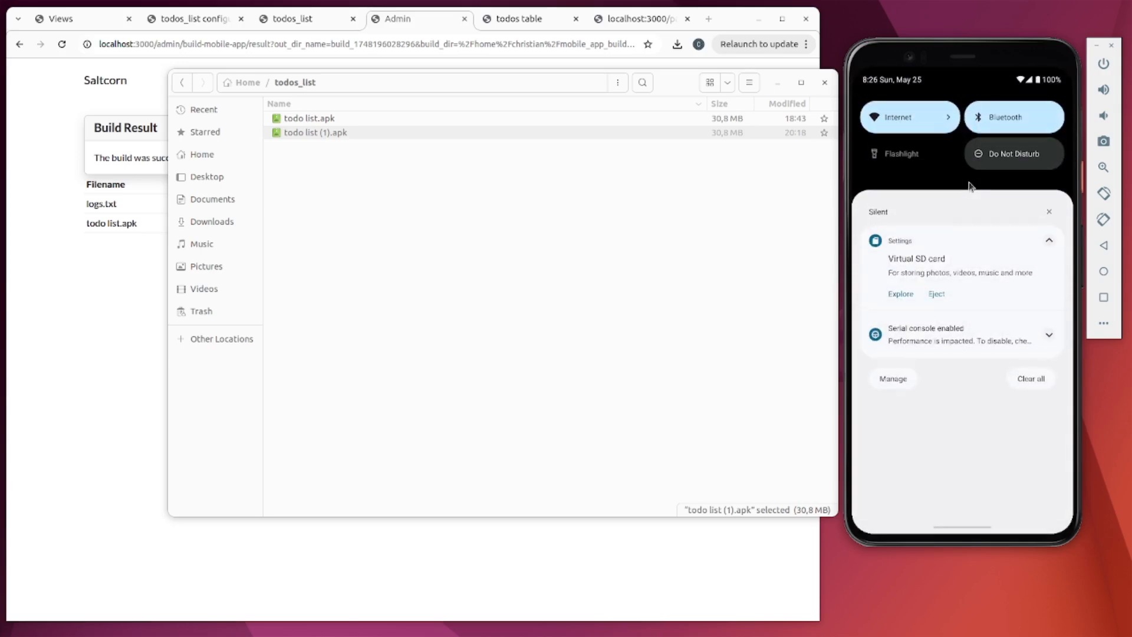
# - Turn off mobile data and Wi-Fi on the phone and return to the todo app
pyautogui.click(905, 118)
pyautogui.click(1030, 211)
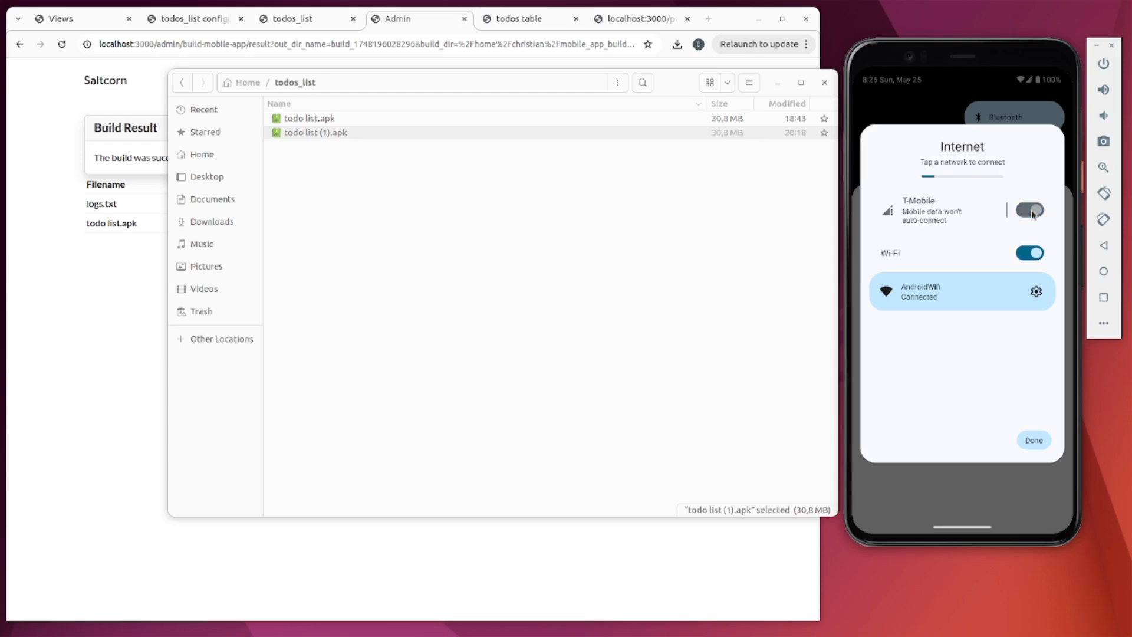
pyautogui.click(1031, 257)
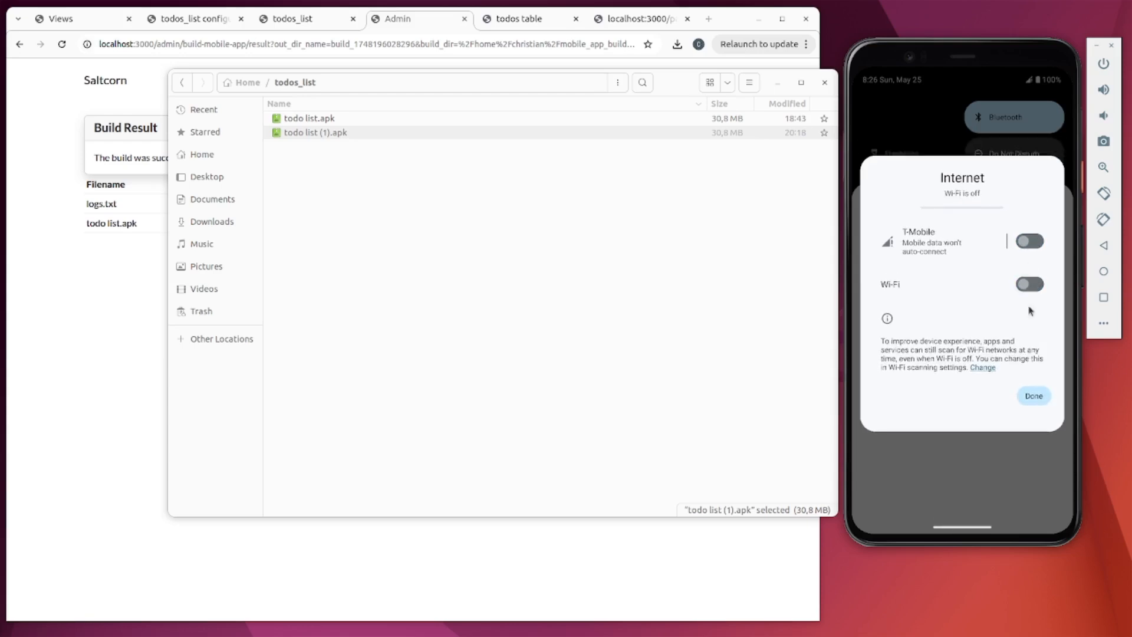
pyautogui.click(1032, 401)
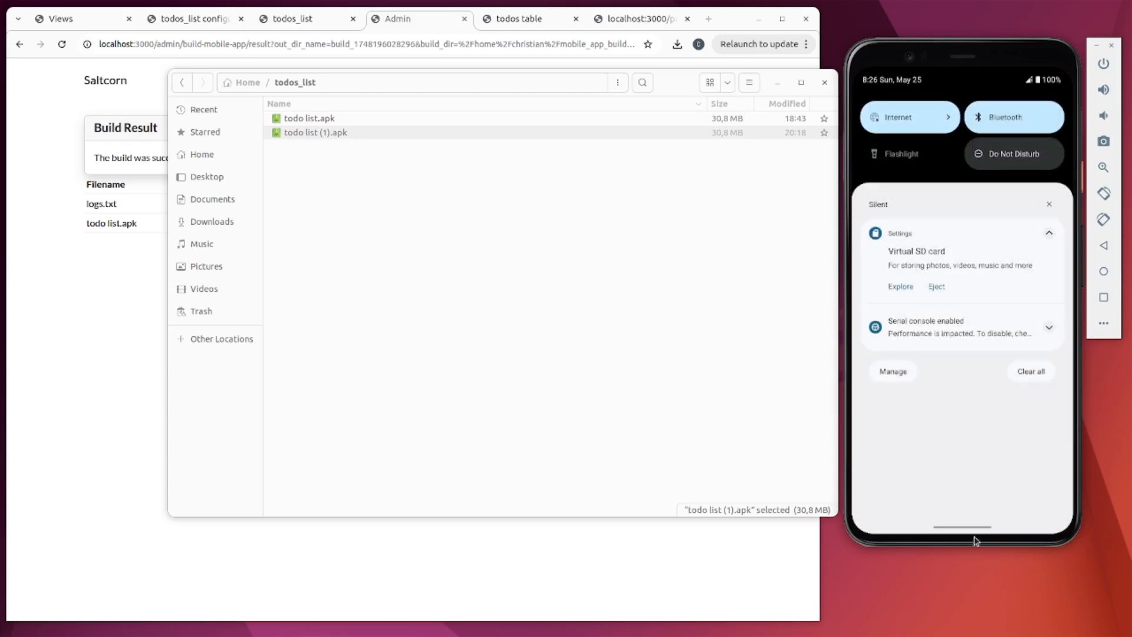
pyautogui.moveTo(975, 538); pyautogui.dragTo(935, 166)
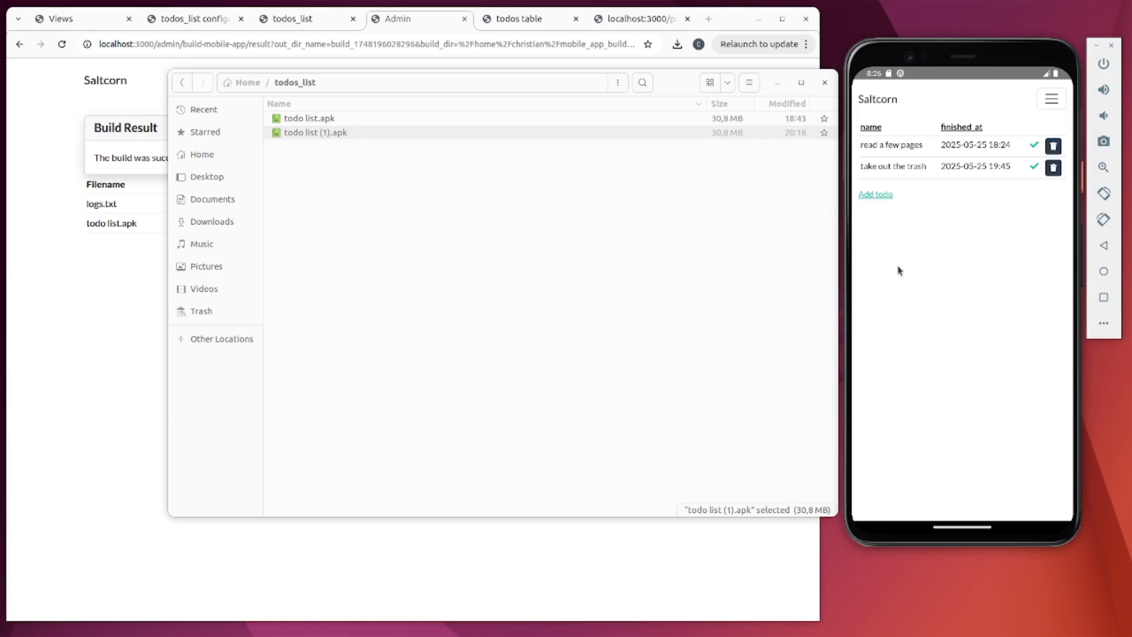
pyautogui.click(876, 195)
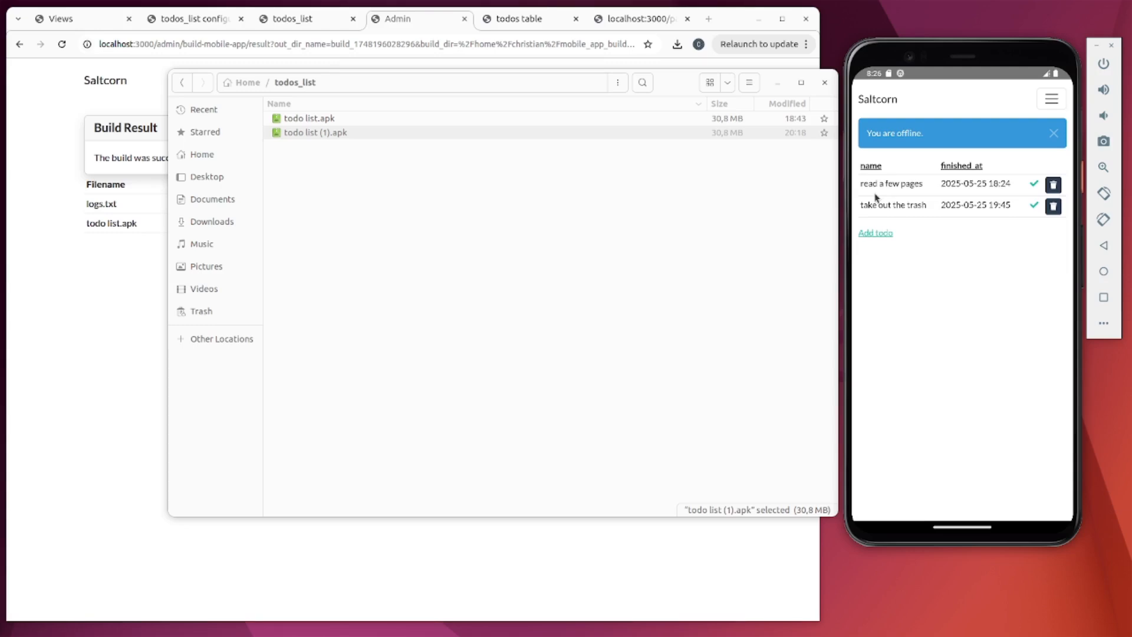
# - Add an unfinished todo named 'make coffee' in the offline phone app
pyautogui.click(875, 234)
pyautogui.click(925, 176)
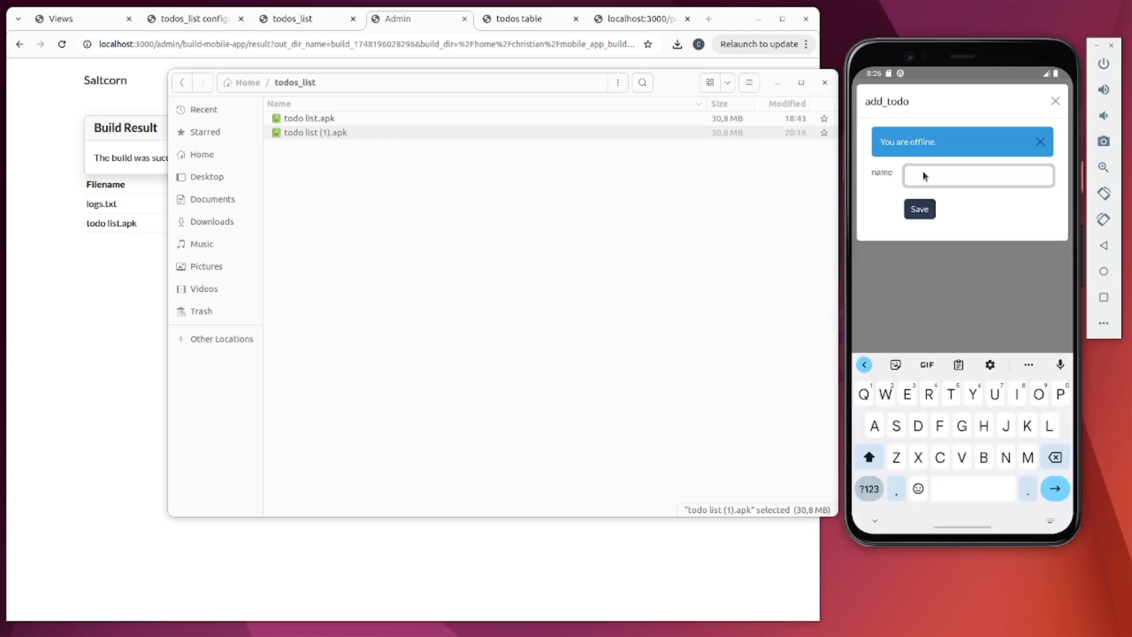
pyautogui.write('make coffee')
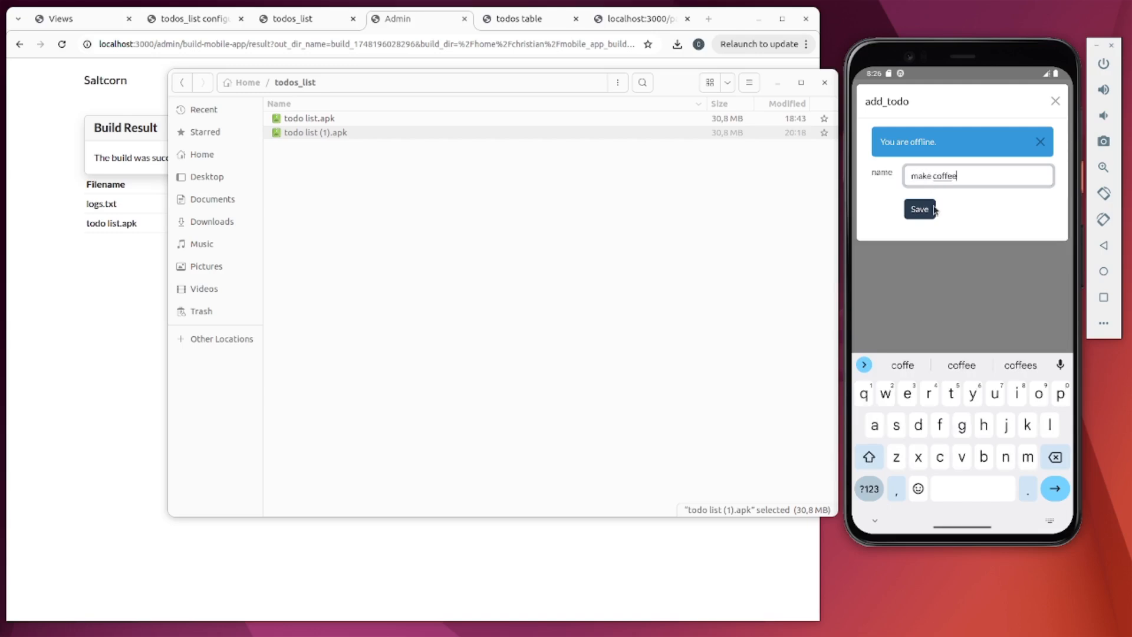
pyautogui.click(931, 209)
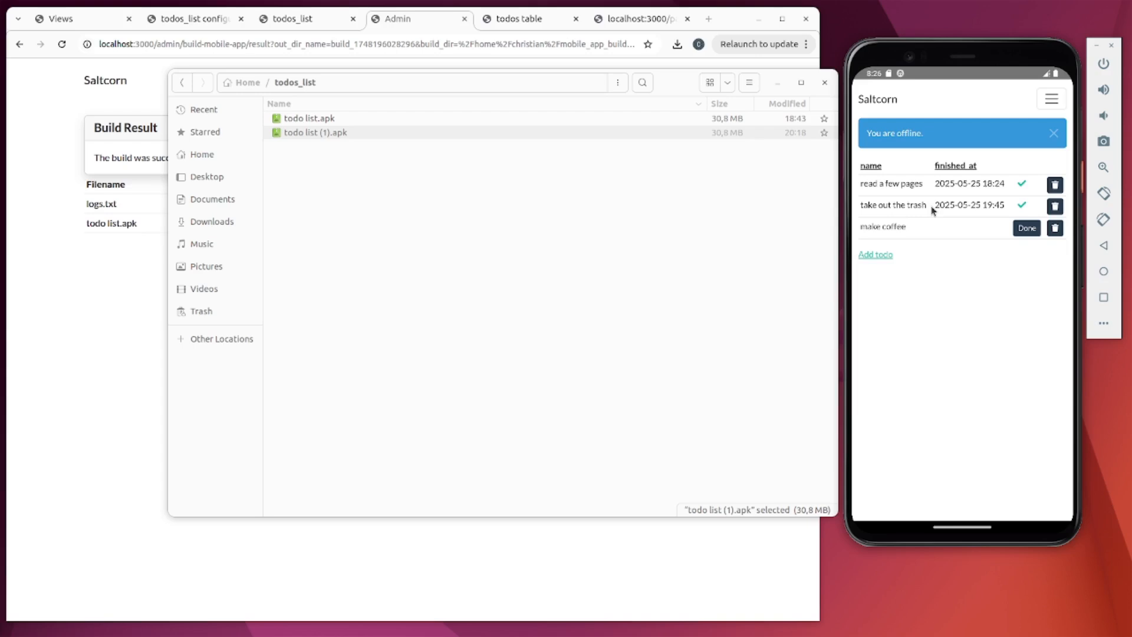
# - Try switching the phone app online and syncing from its Network page without internet
pyautogui.click(106, 299)
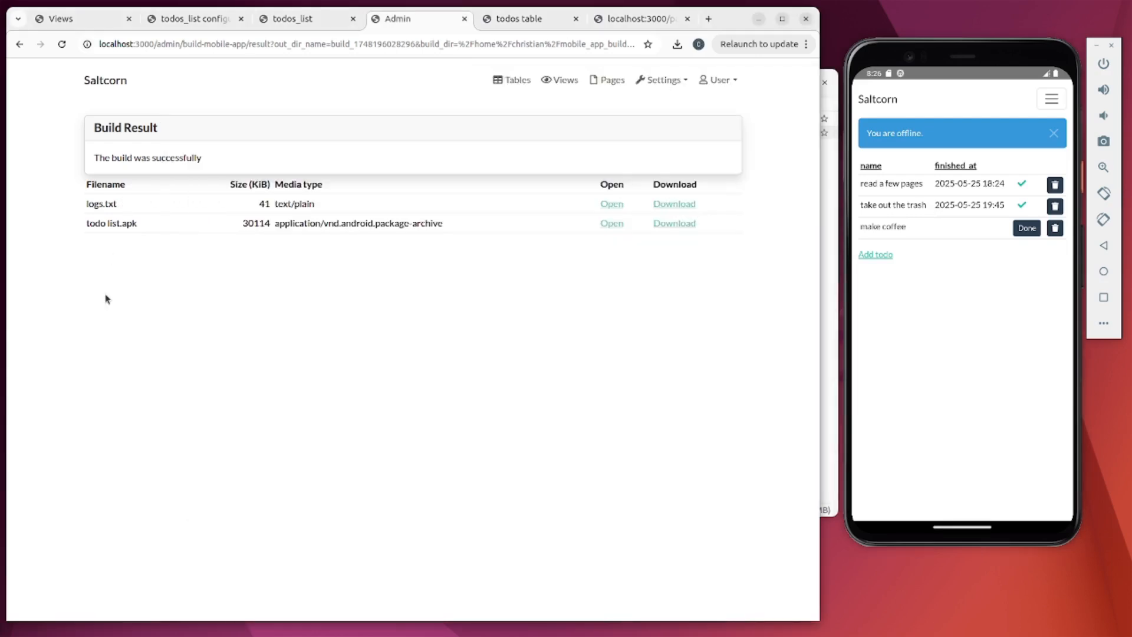
pyautogui.click(305, 18)
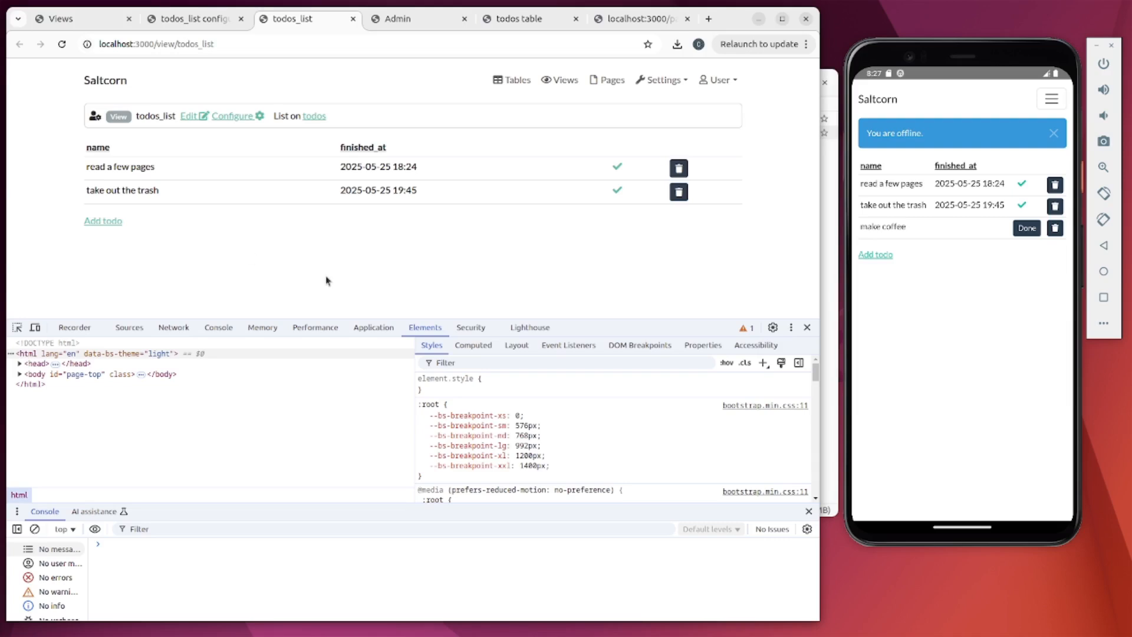
pyautogui.click(937, 374)
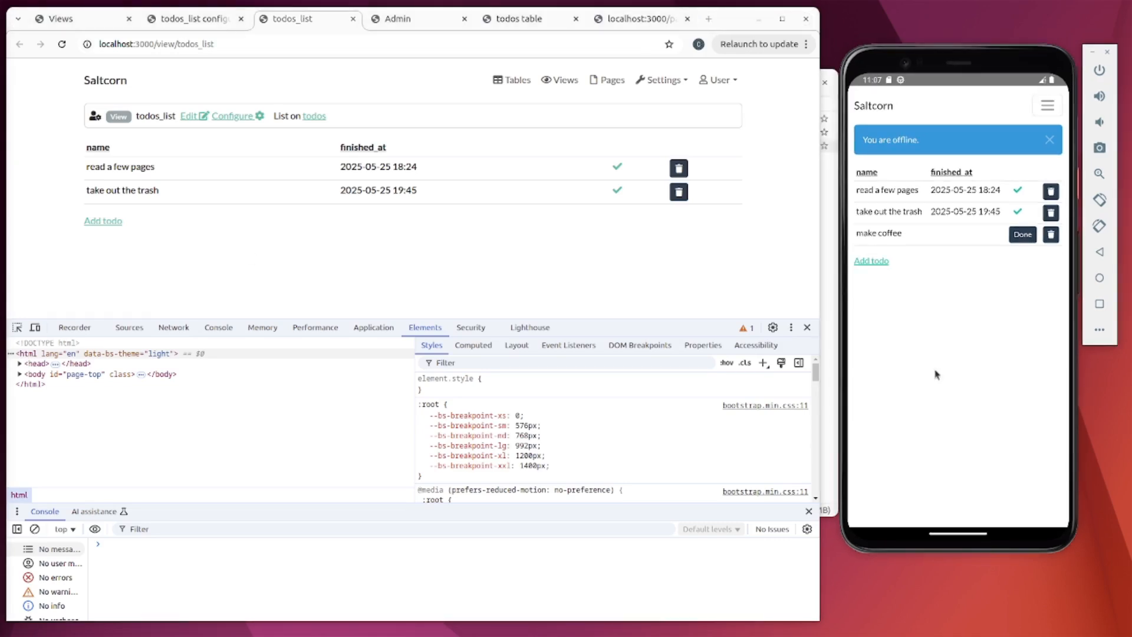
pyautogui.click(1054, 111)
pyautogui.click(883, 154)
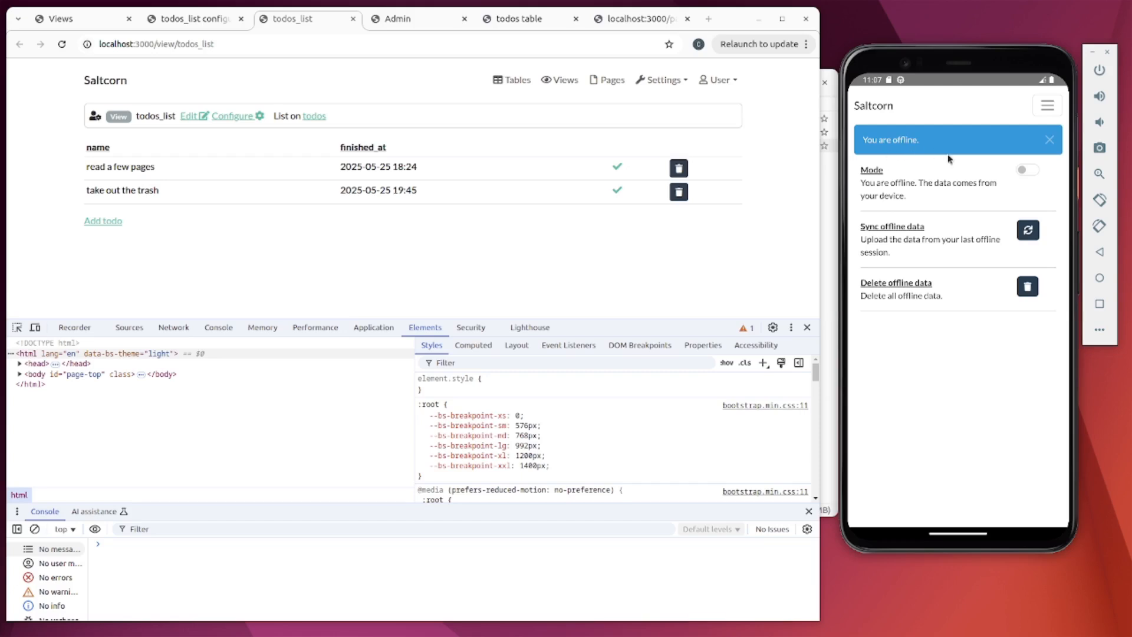
pyautogui.click(1023, 171)
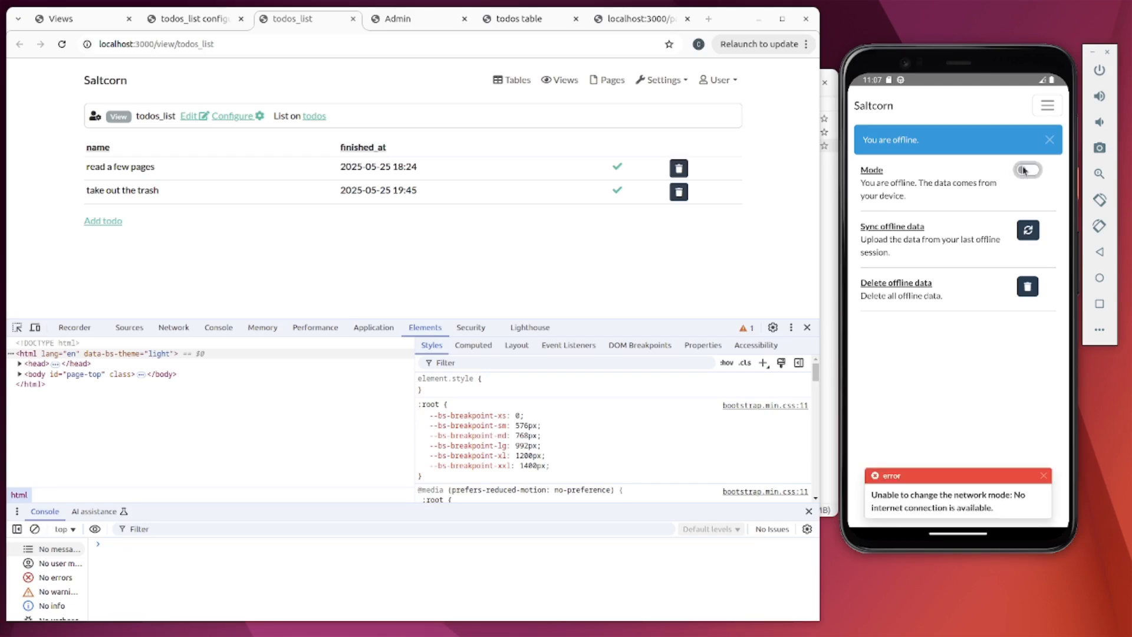
pyautogui.click(1033, 236)
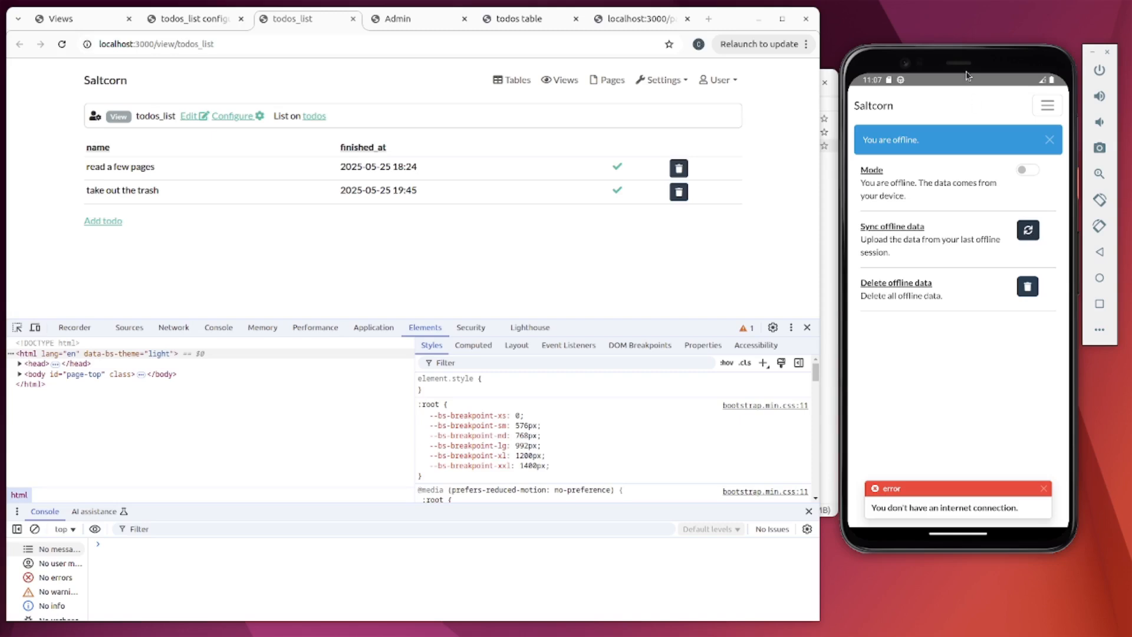
pyautogui.moveTo(956, 81); pyautogui.dragTo(928, 156)
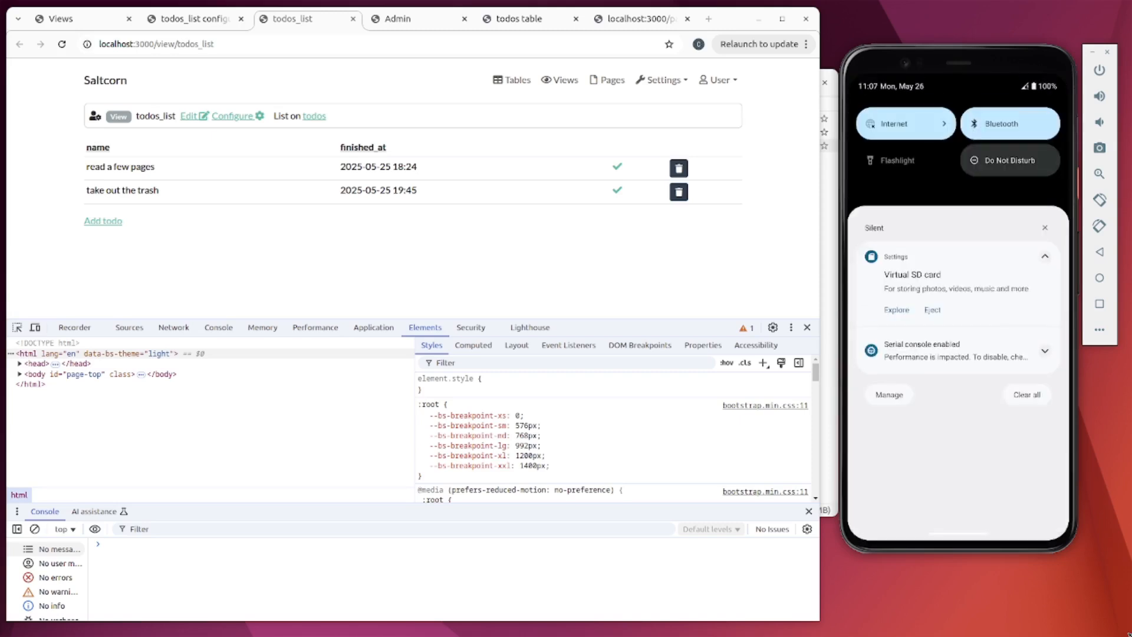
# - Turn the phone's mobile data back on and return to the todo app
pyautogui.click(913, 126)
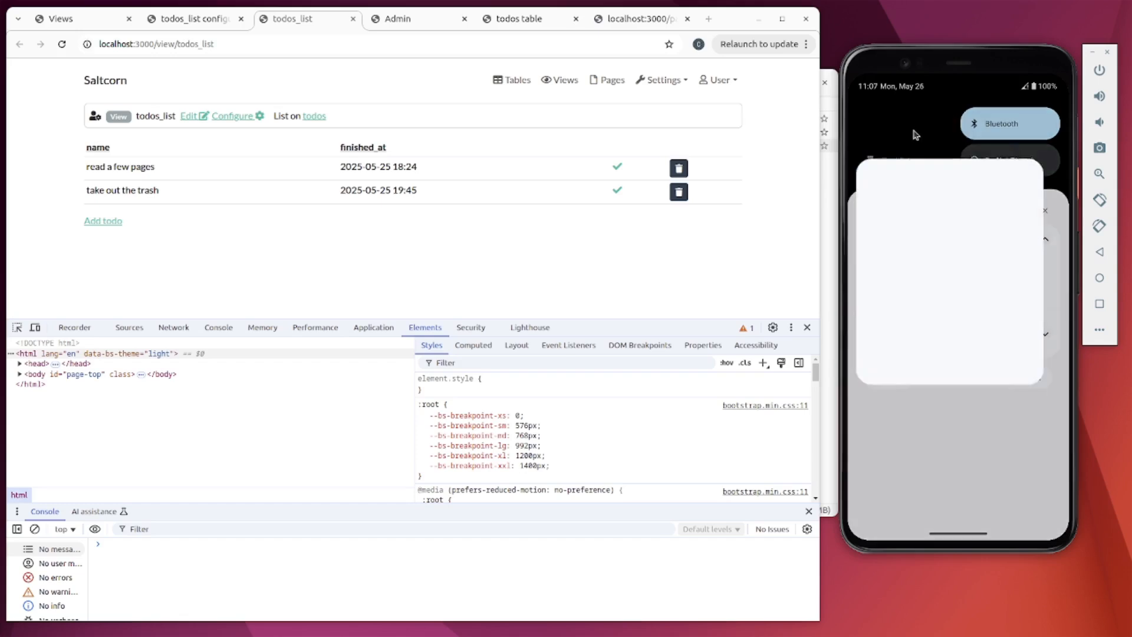
pyautogui.click(1025, 254)
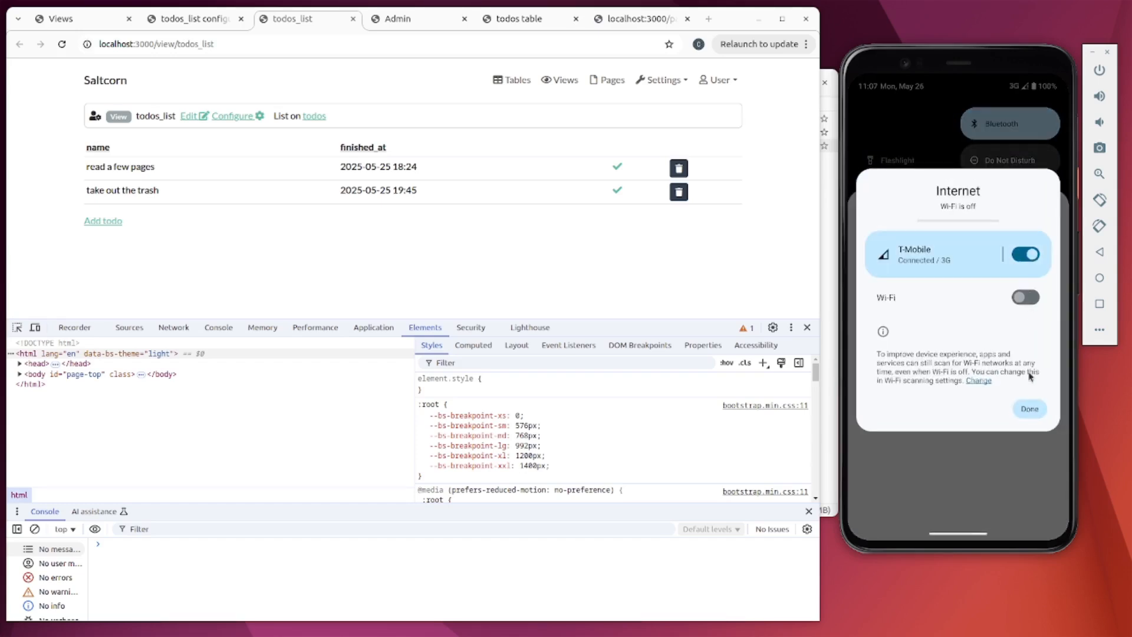
pyautogui.click(1030, 408)
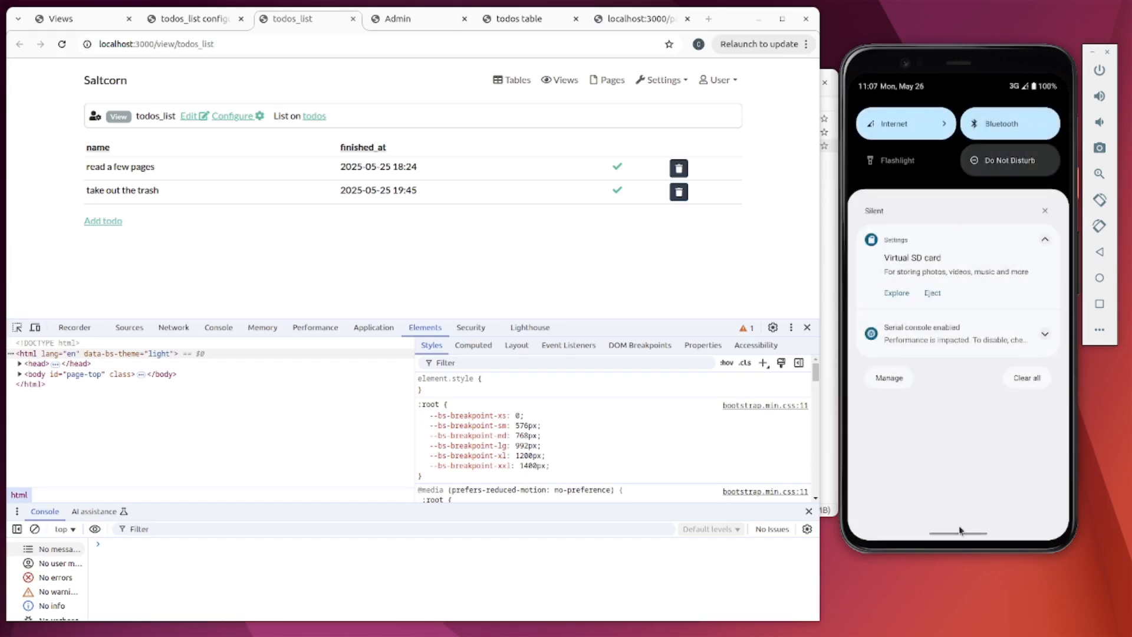
pyautogui.moveTo(959, 532); pyautogui.dragTo(945, 251)
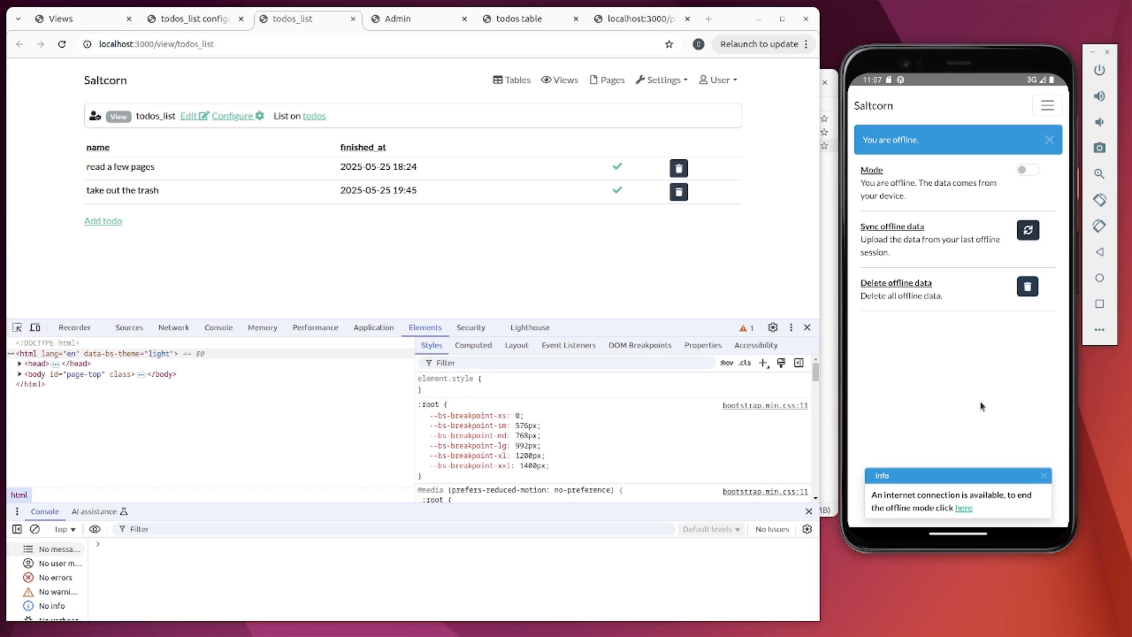
# - Sync the phone's offline data and reload the browser list to show 'make coffee'
pyautogui.click(1028, 231)
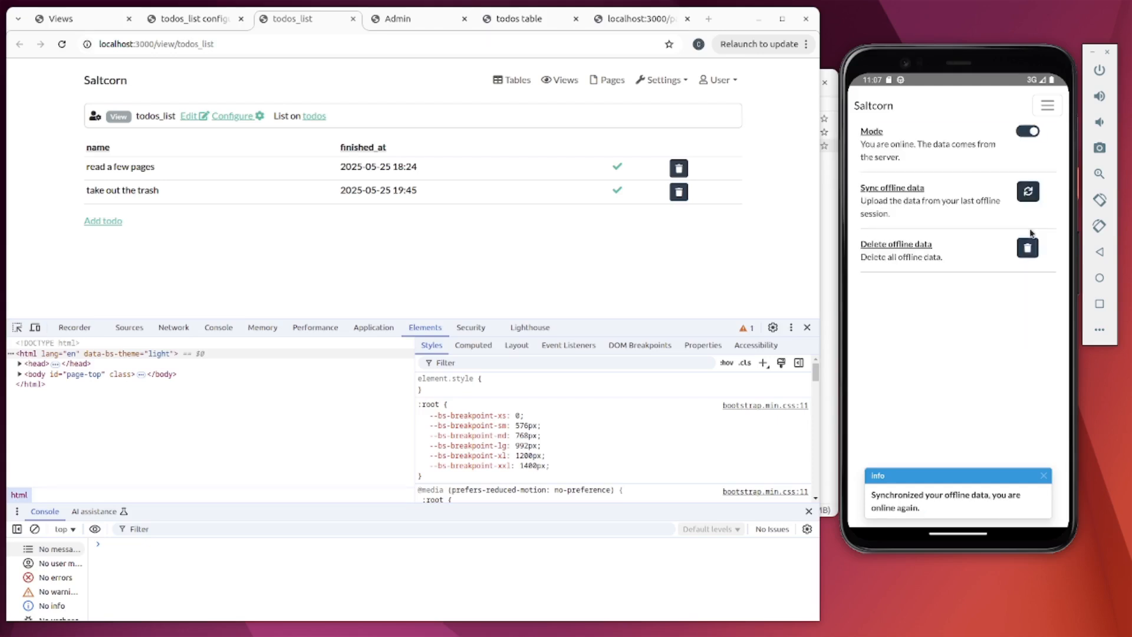
pyautogui.click(572, 262)
pyautogui.press('F5')
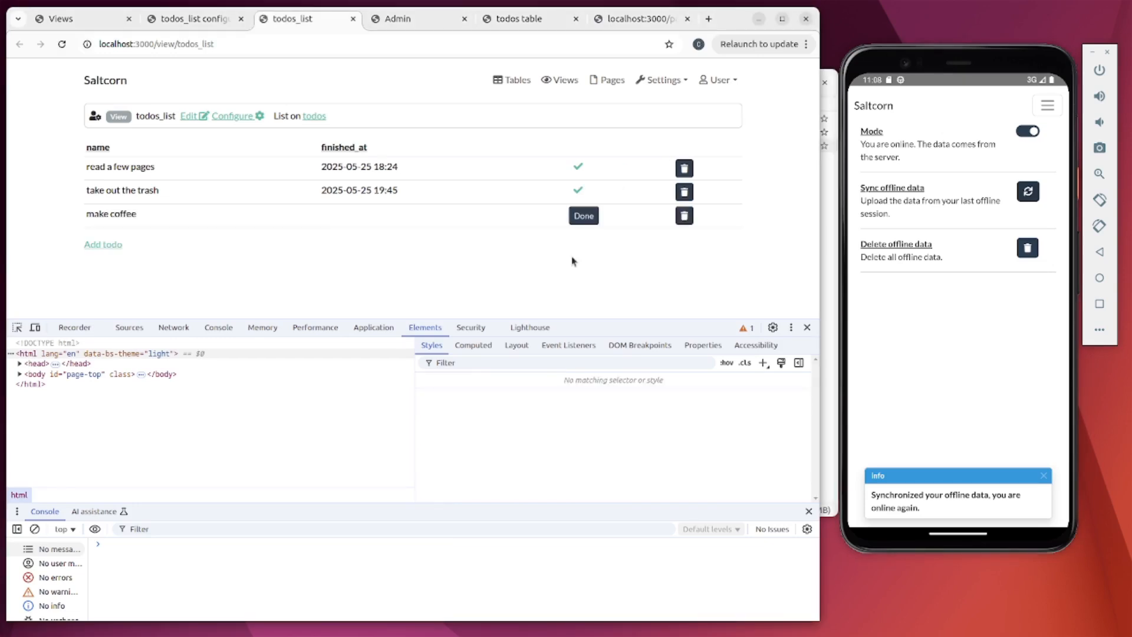
pyautogui.click(874, 104)
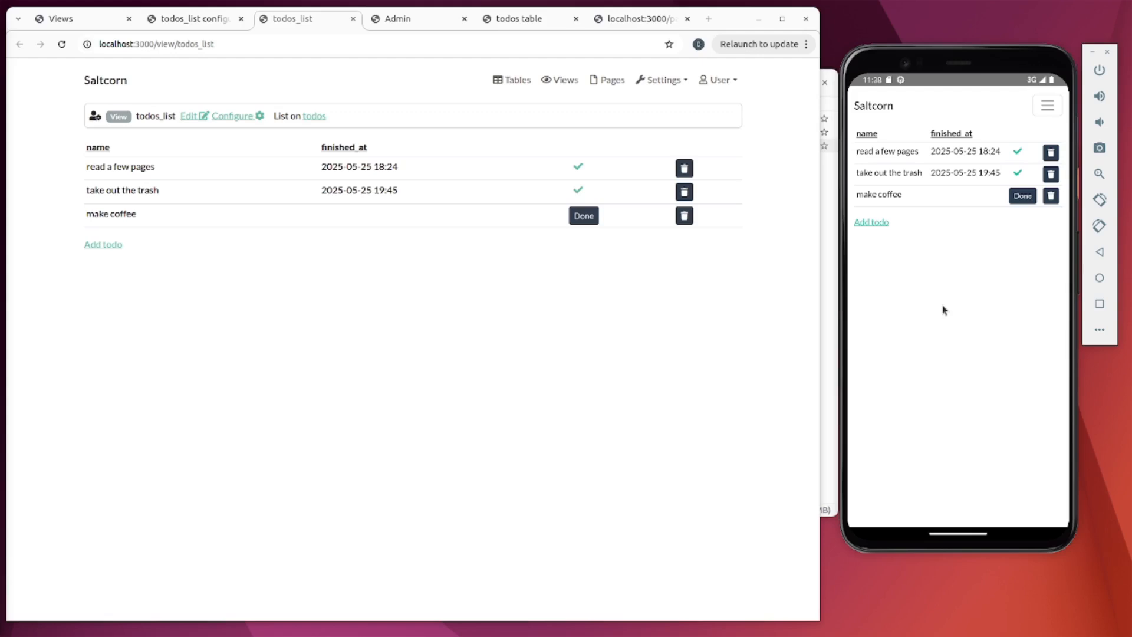
# - Switch the phone app offline, mark 'make coffee' done and delete 'take out the trash'
pyautogui.click(1047, 104)
pyautogui.click(877, 154)
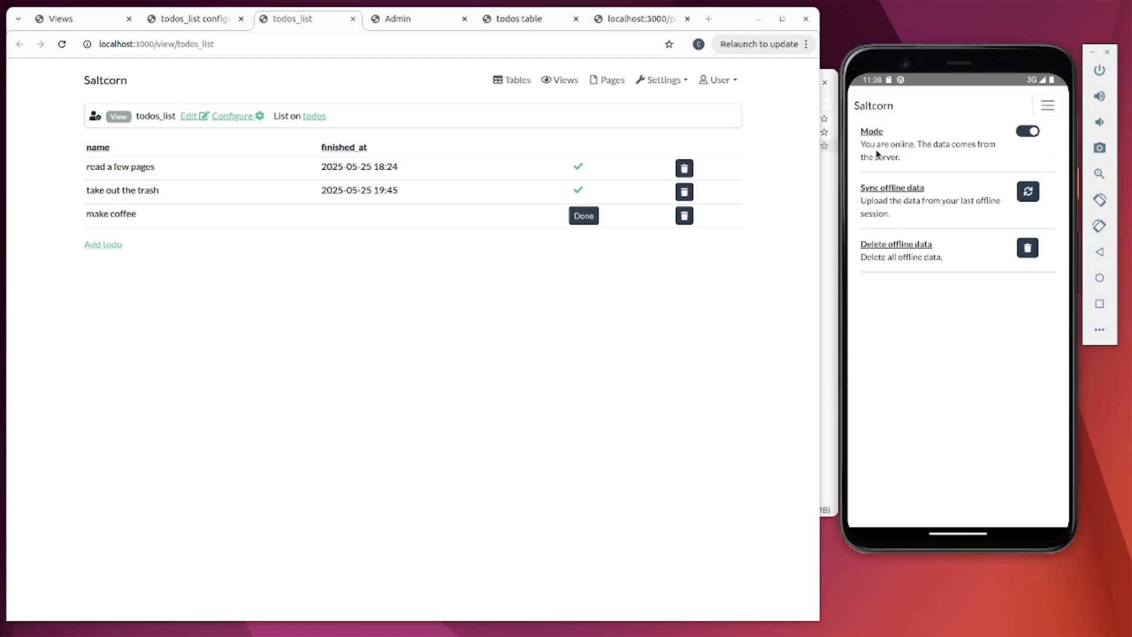
pyautogui.click(1033, 132)
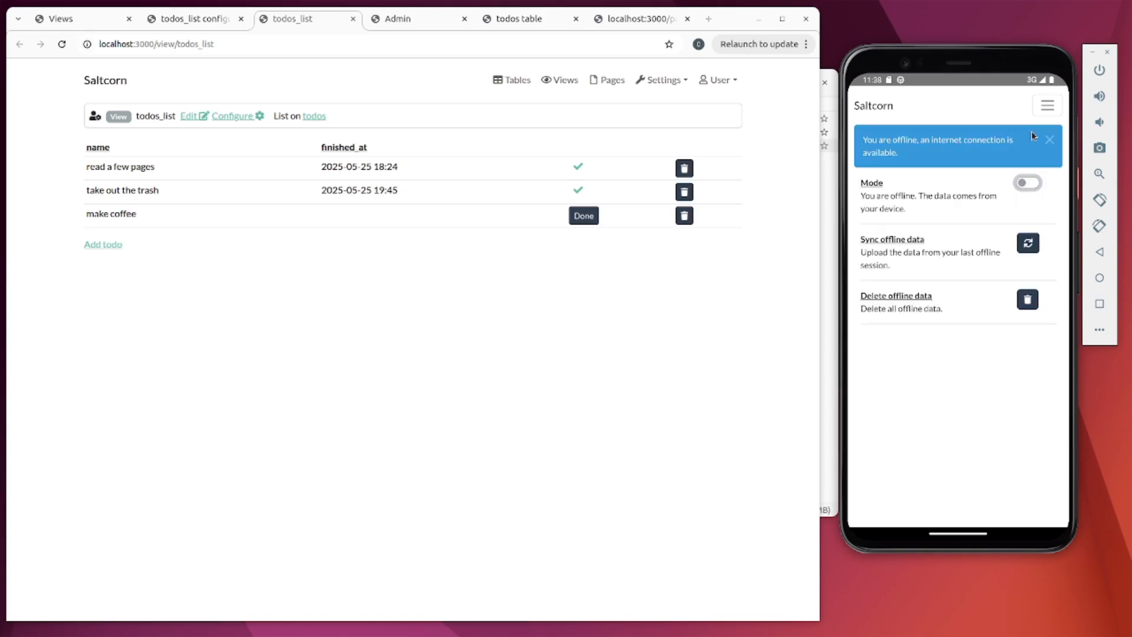
pyautogui.click(871, 110)
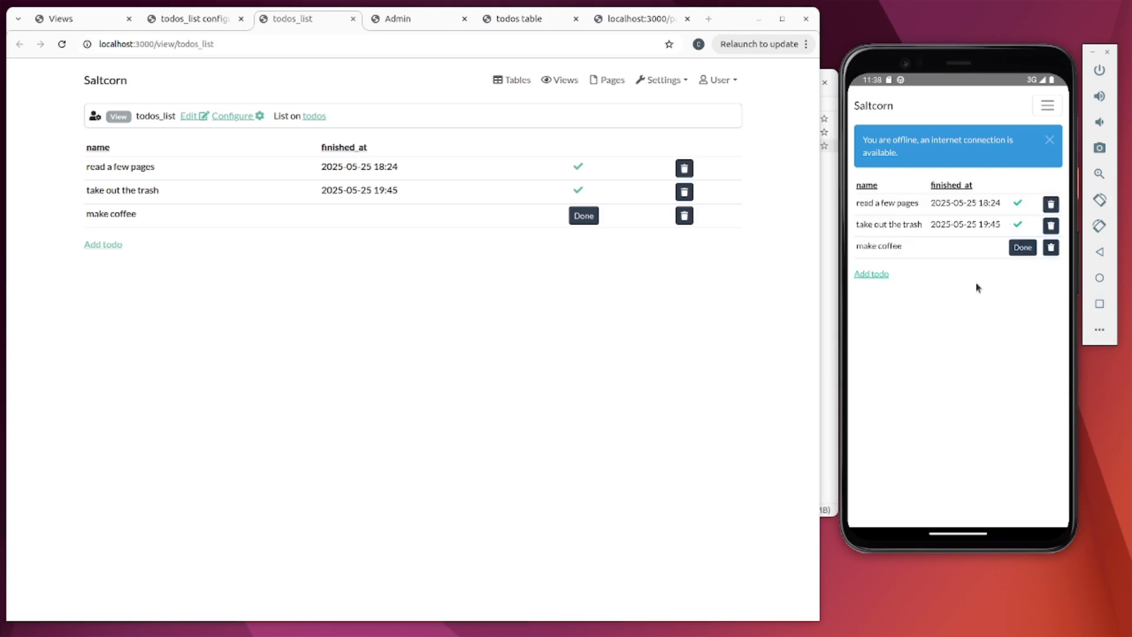
pyautogui.click(1017, 249)
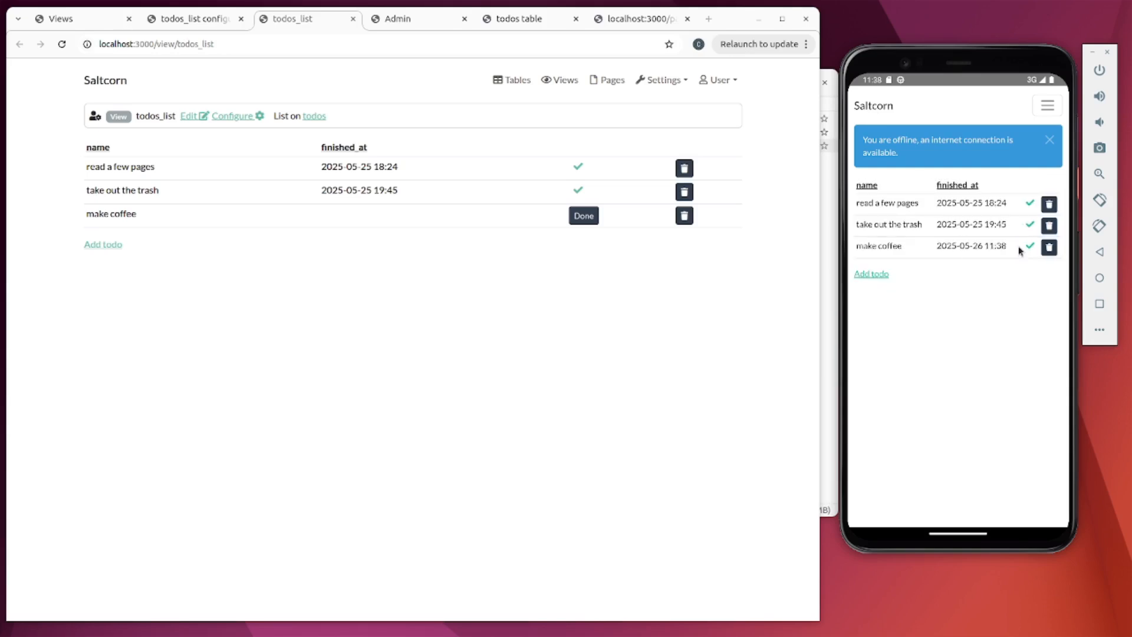
pyautogui.click(1049, 226)
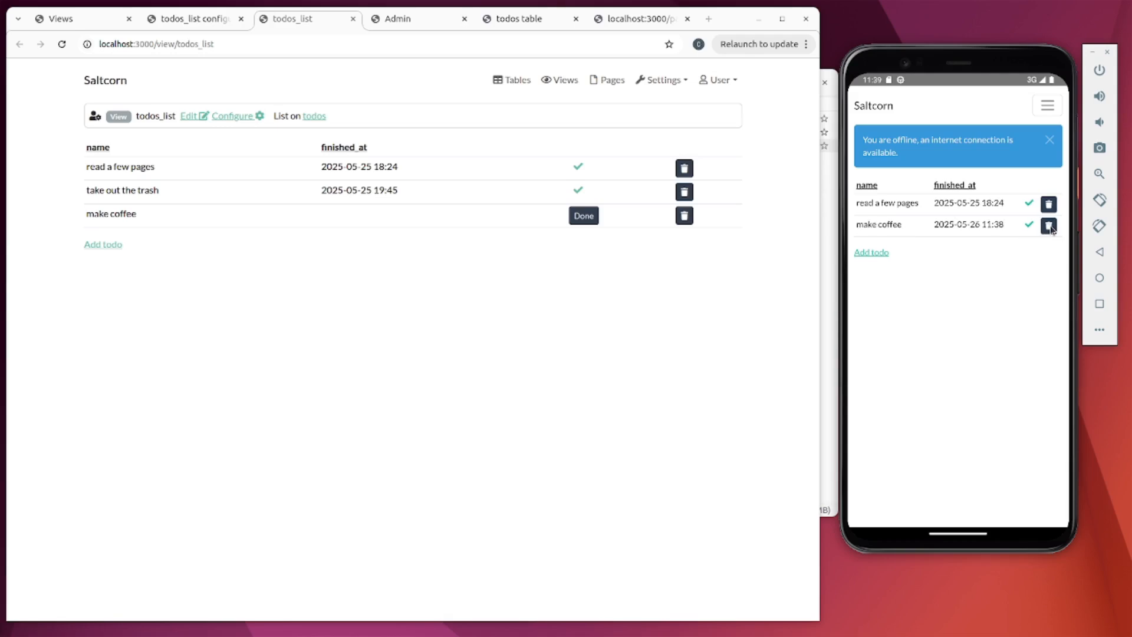
# - Sync the offline changes and reload the browser list to confirm them
pyautogui.click(1048, 107)
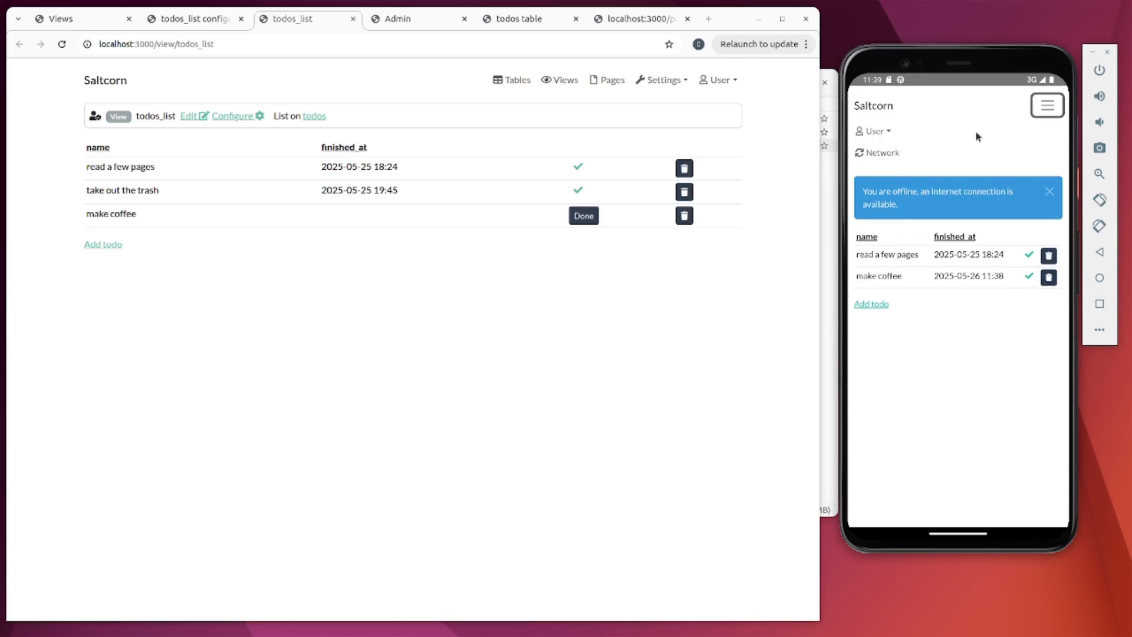
pyautogui.click(886, 154)
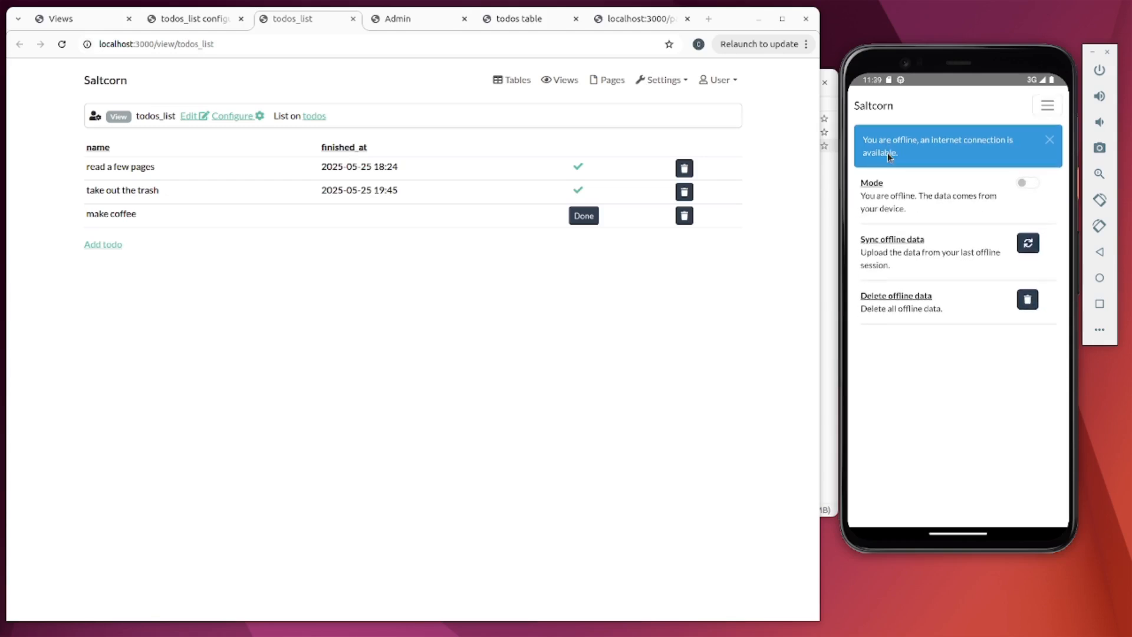
pyautogui.click(1023, 247)
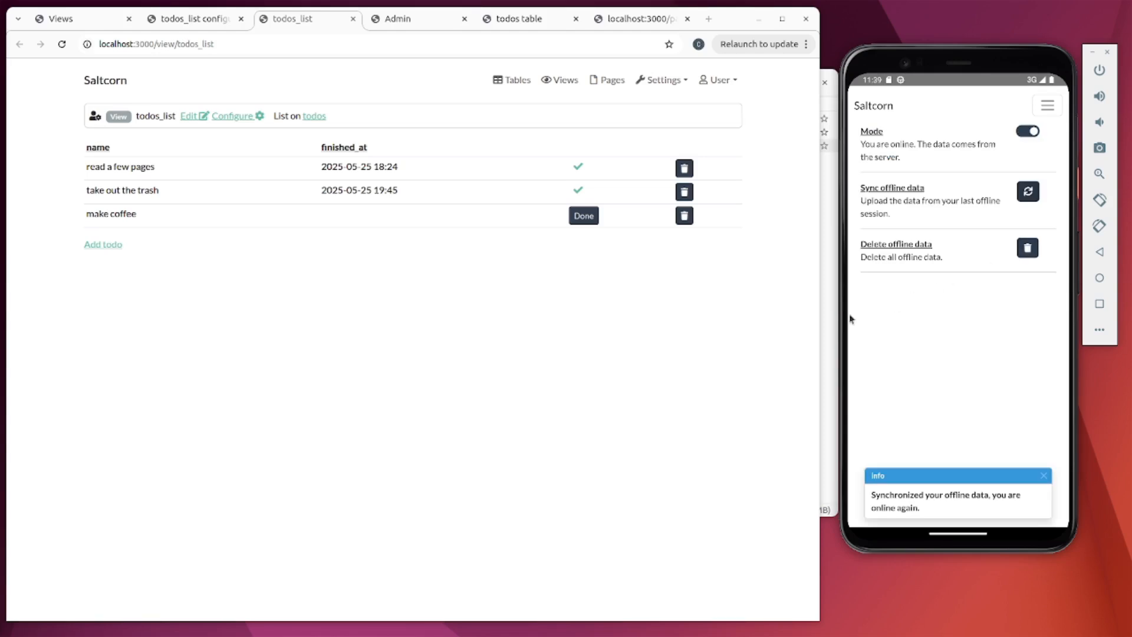
pyautogui.click(647, 329)
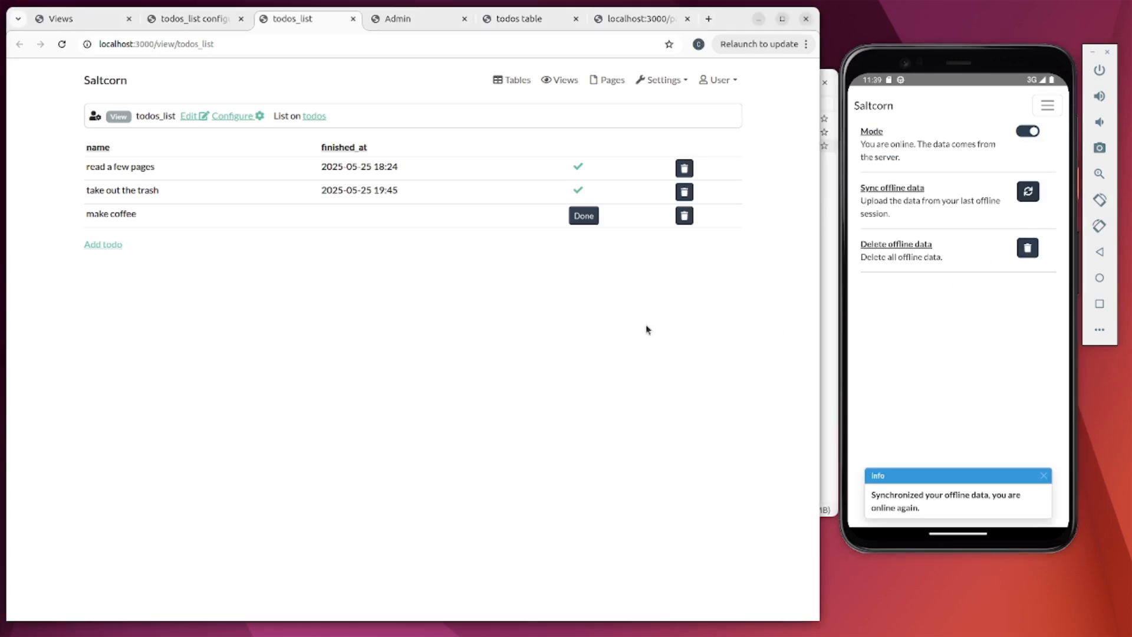
pyautogui.press('F5')
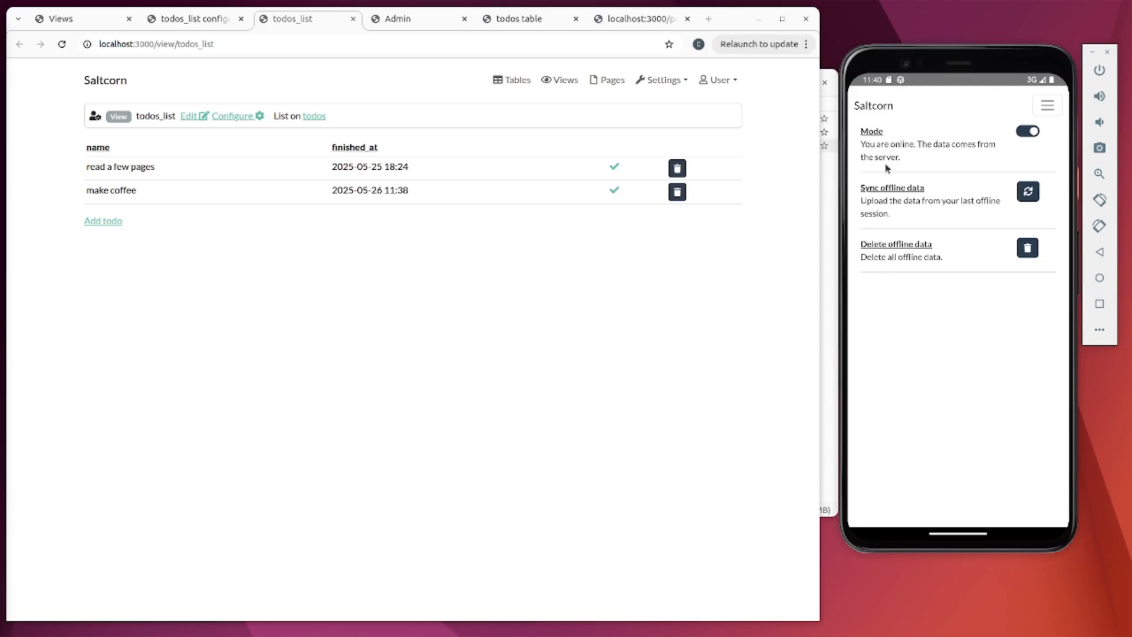
pyautogui.click(877, 109)
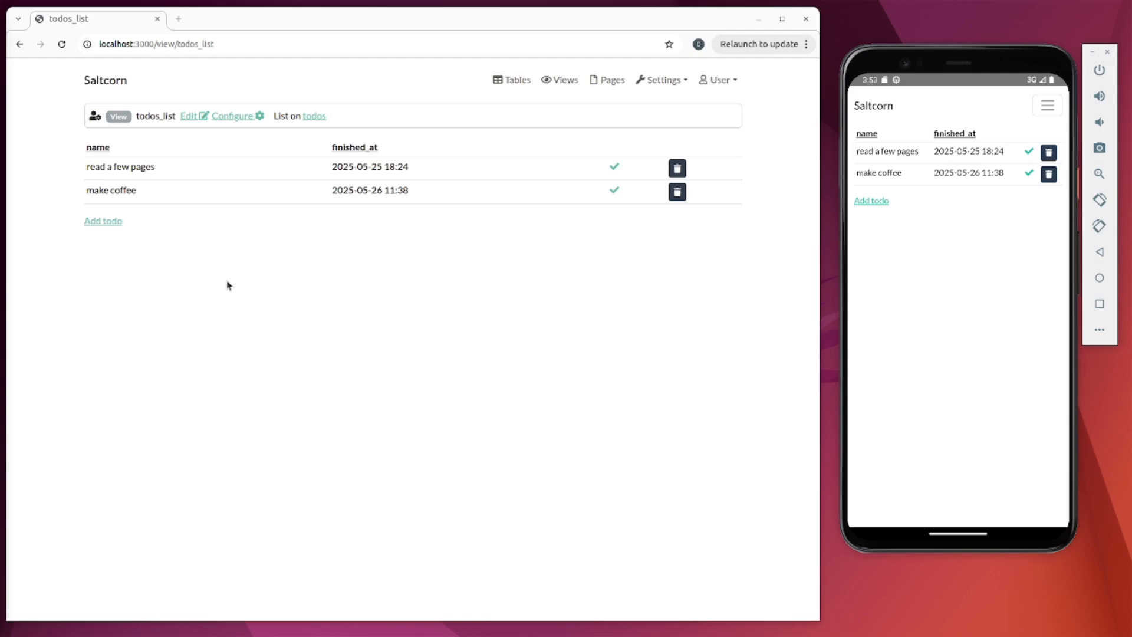
# - Add an unfinished todo named 'take a walk' in the browser
pyautogui.click(115, 222)
pyautogui.click(350, 134)
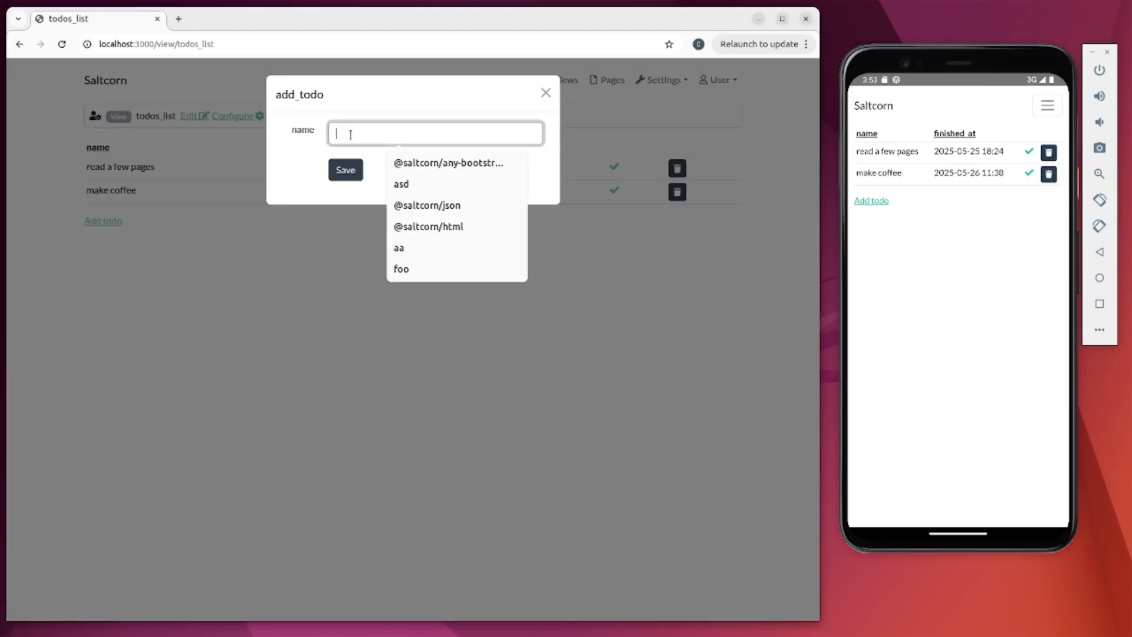
pyautogui.write('take a walk')
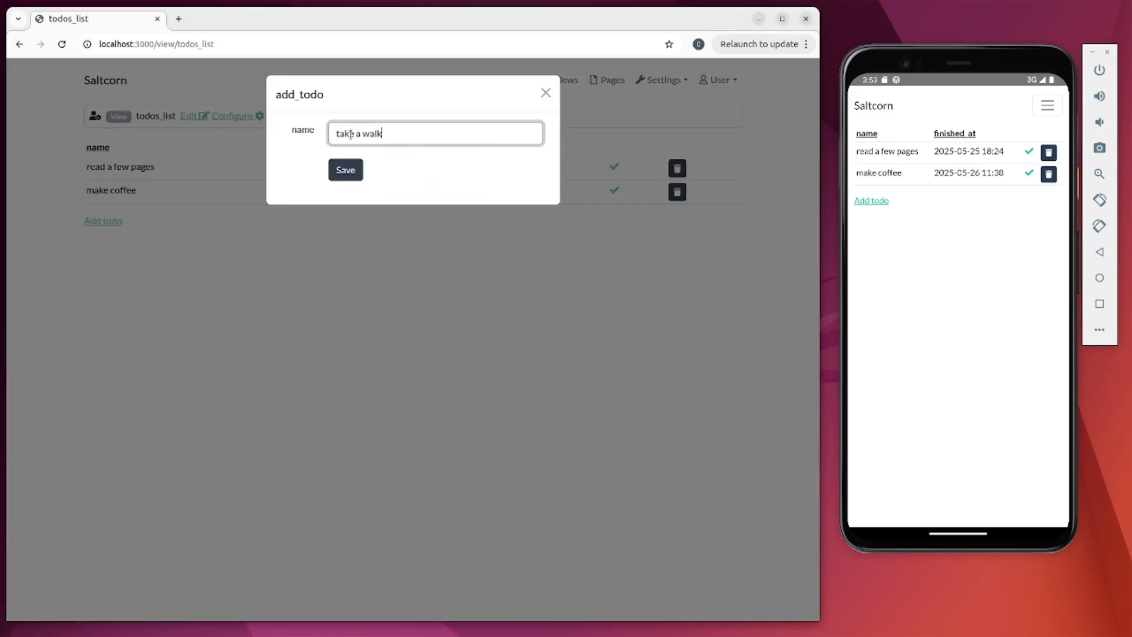
pyautogui.click(348, 170)
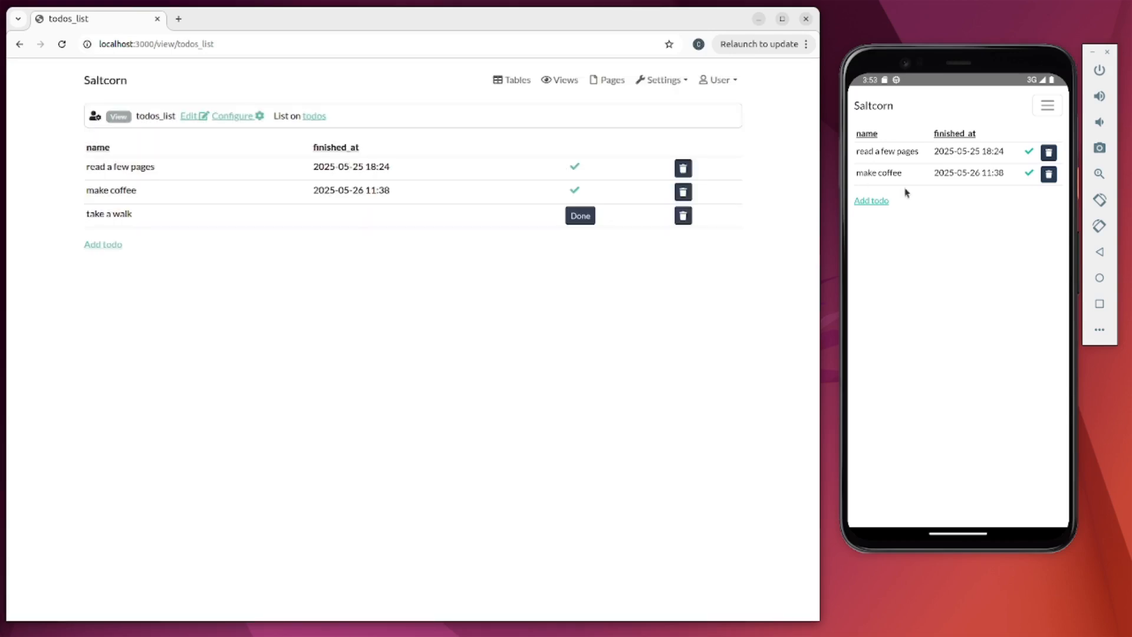
# - Sync the phone app's offline data, then switch it to offline mode
pyautogui.click(1047, 106)
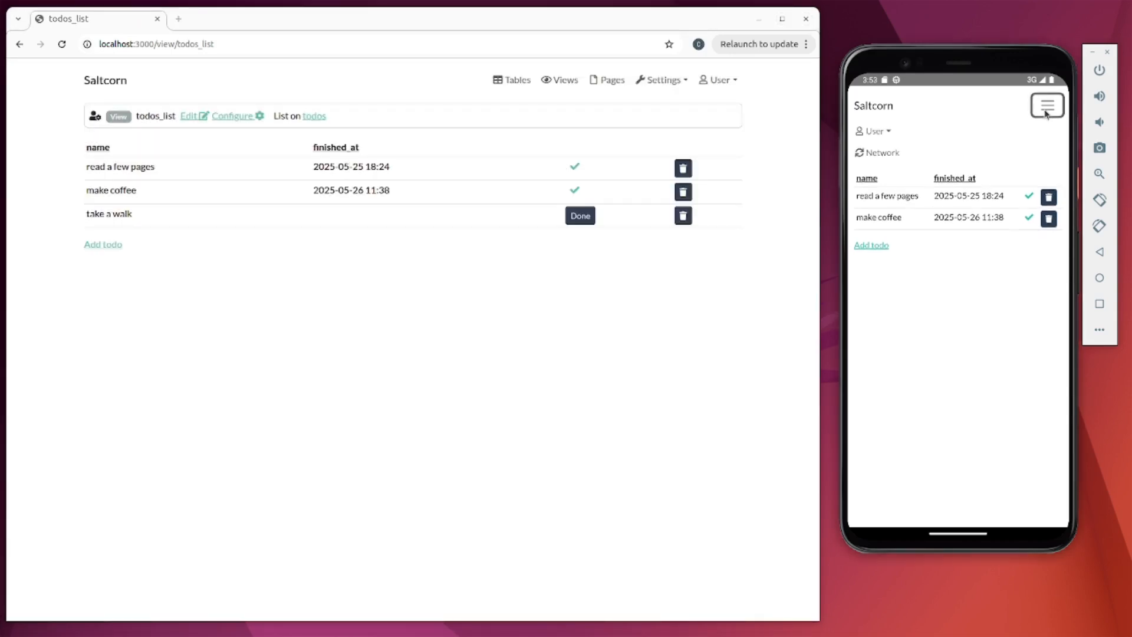
pyautogui.click(878, 154)
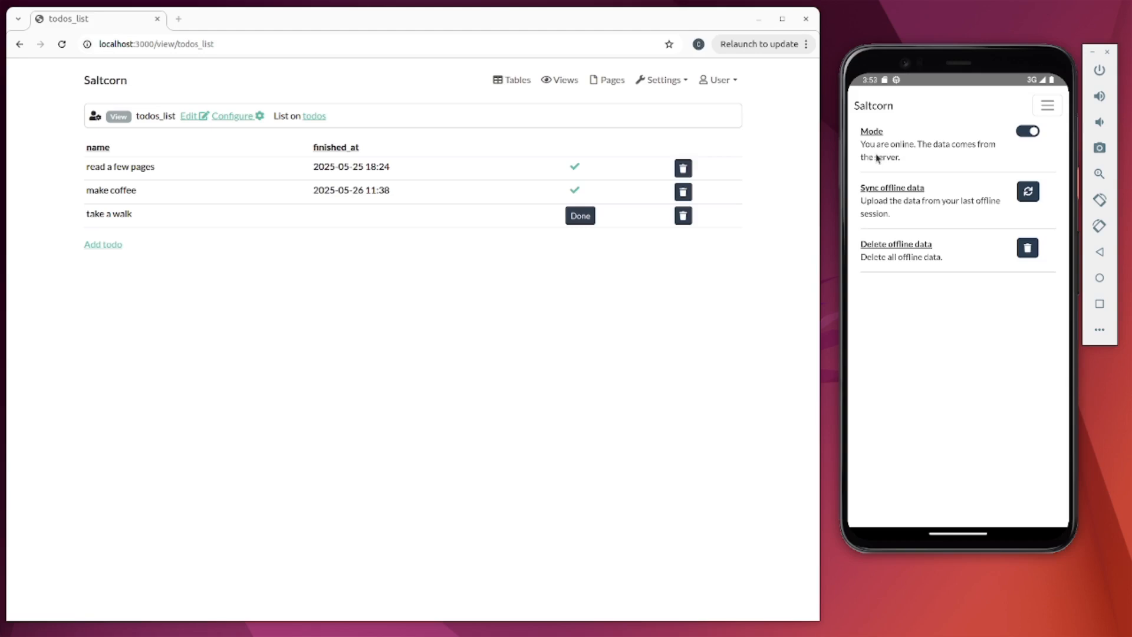
pyautogui.click(1029, 192)
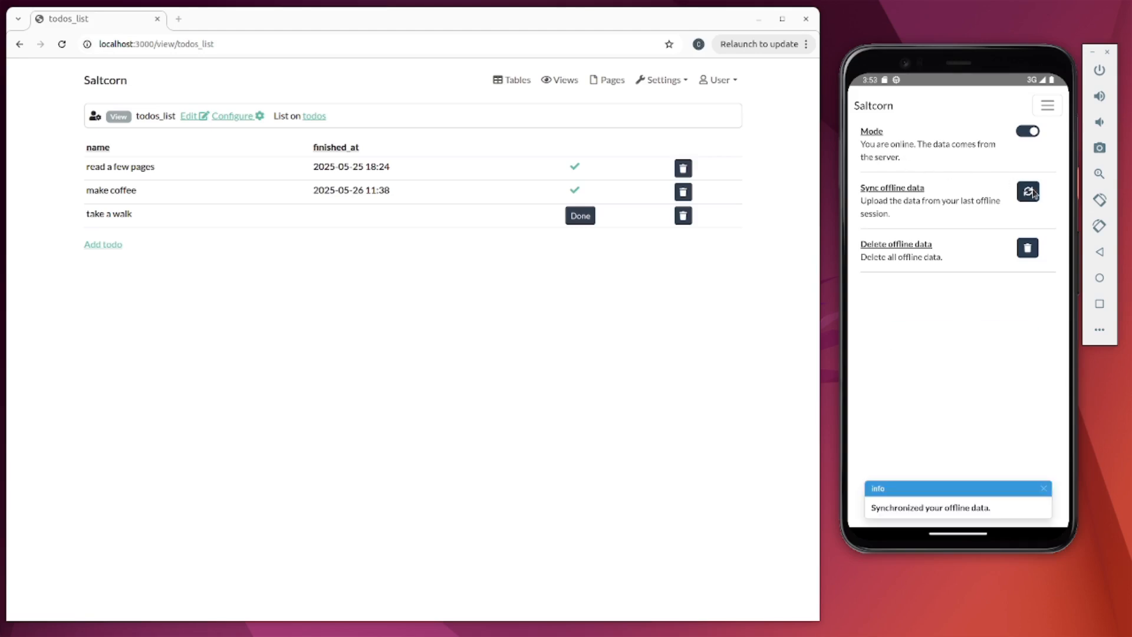
pyautogui.click(1032, 131)
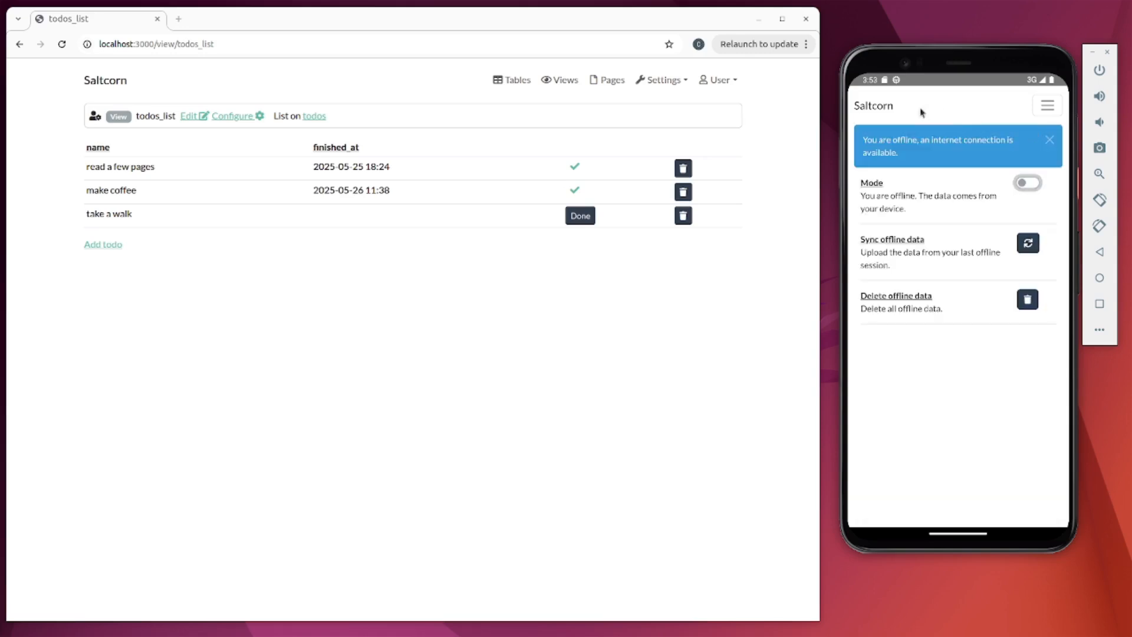
pyautogui.click(871, 112)
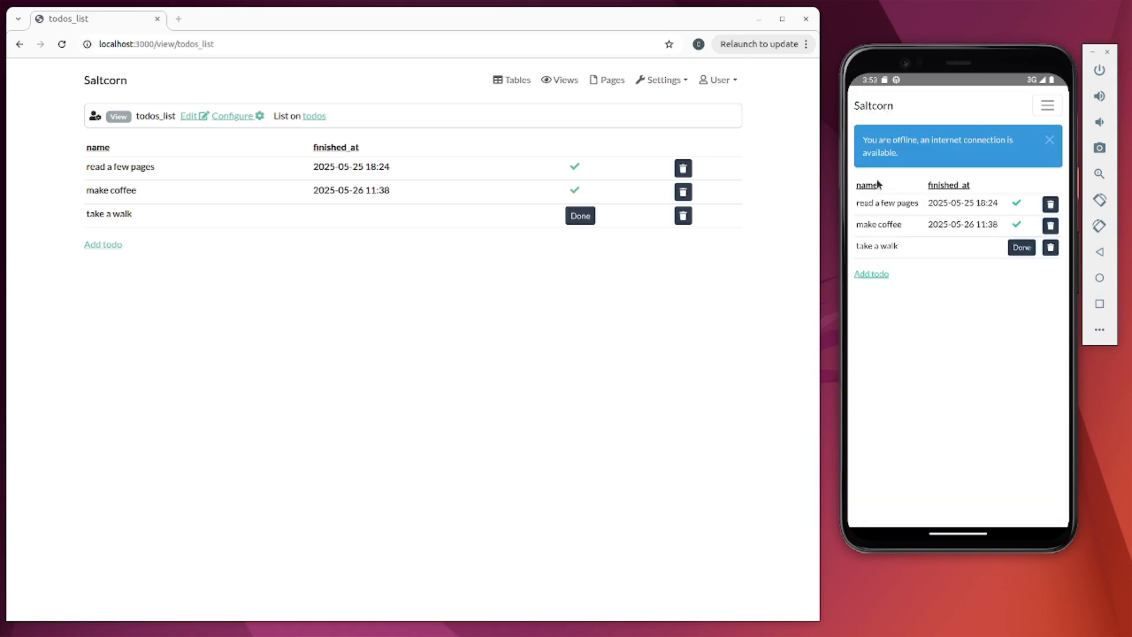
# - Mark 'take a walk' done in the browser, noting its 15:53 finish time
pyautogui.click(509, 260)
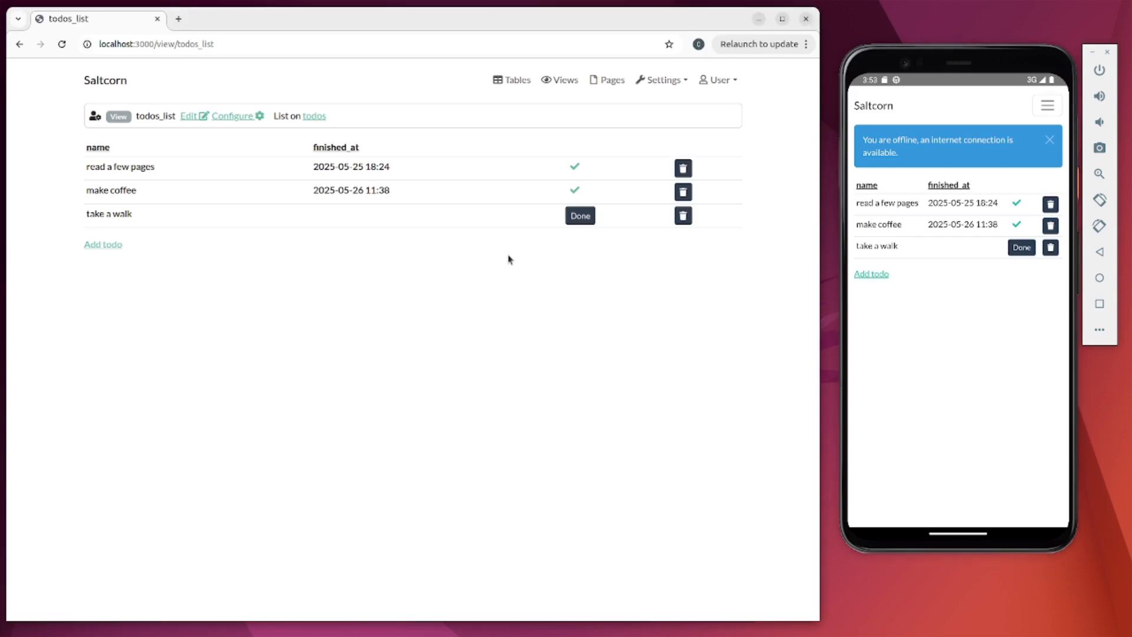
pyautogui.click(581, 217)
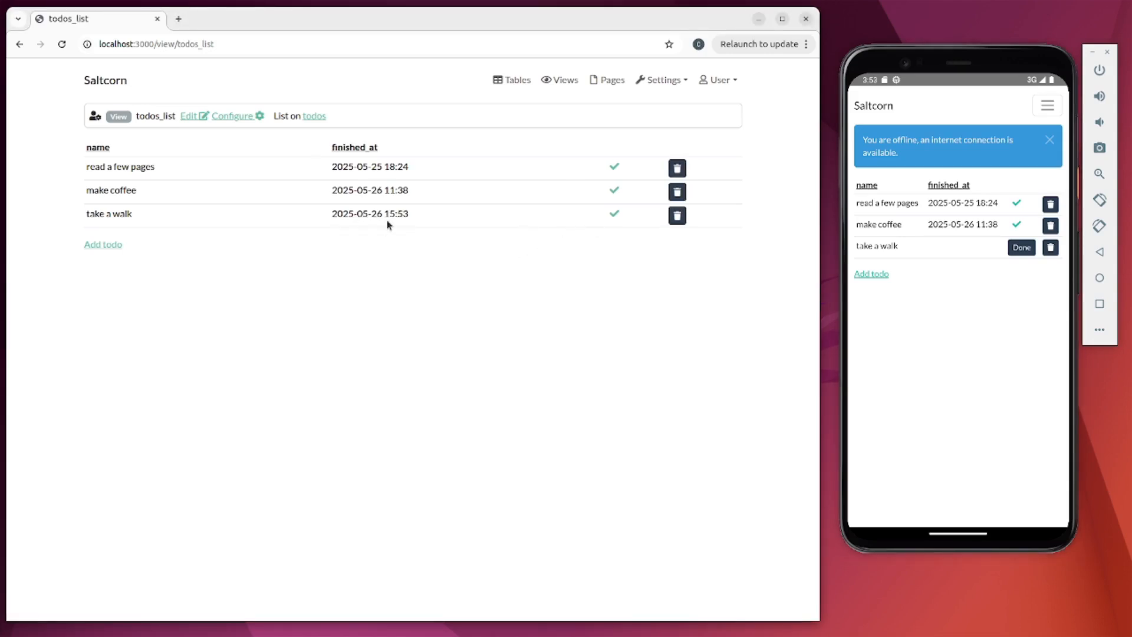
pyautogui.moveTo(384, 213); pyautogui.dragTo(421, 216)
pyautogui.click(875, 106)
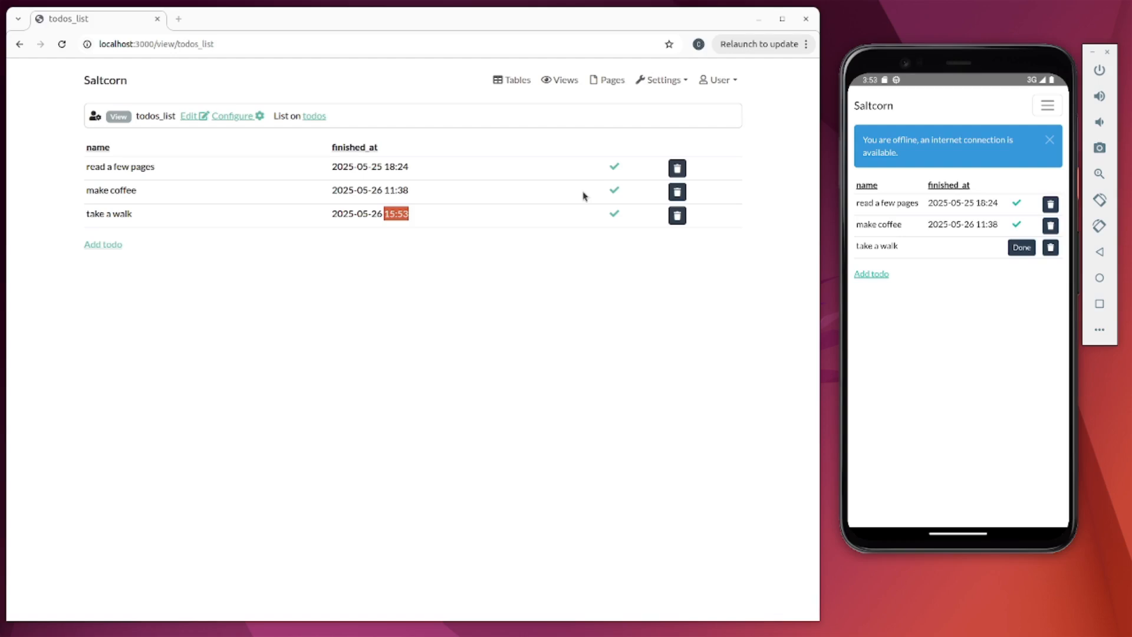
pyautogui.click(738, 303)
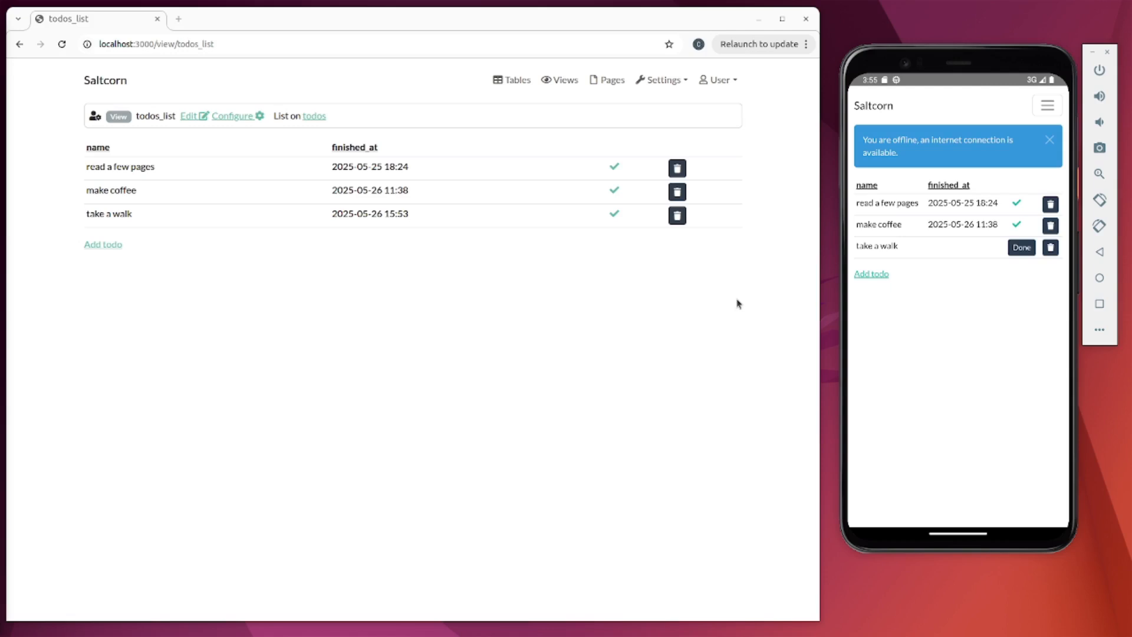
# - Mark 'take a walk' done on the offline phone and sync the change to the server
pyautogui.click(1023, 250)
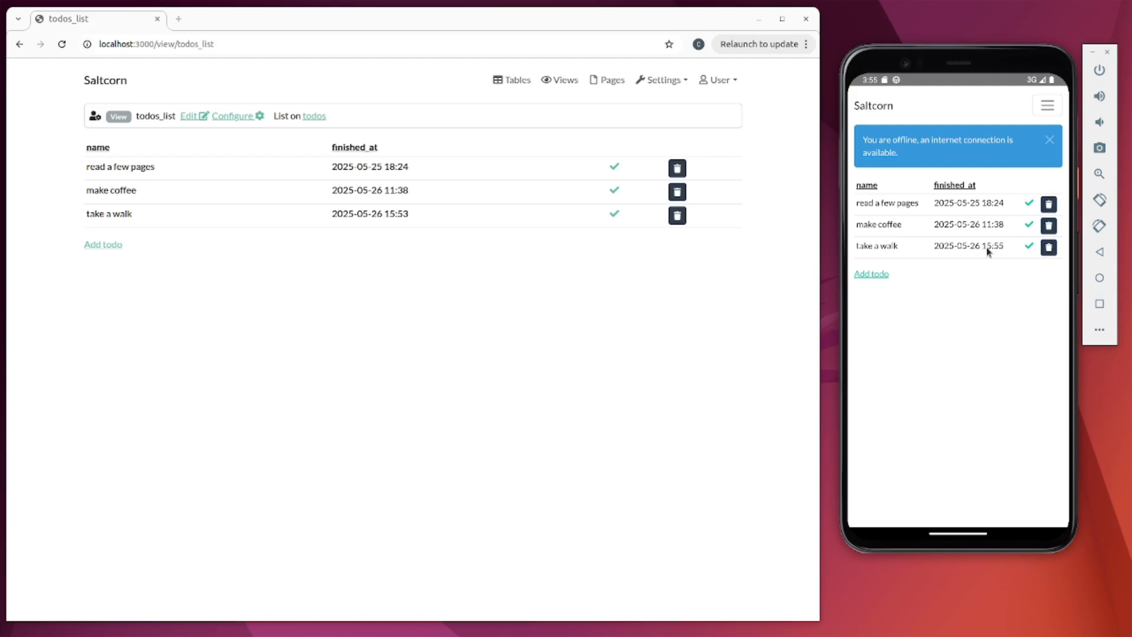
pyautogui.click(1053, 112)
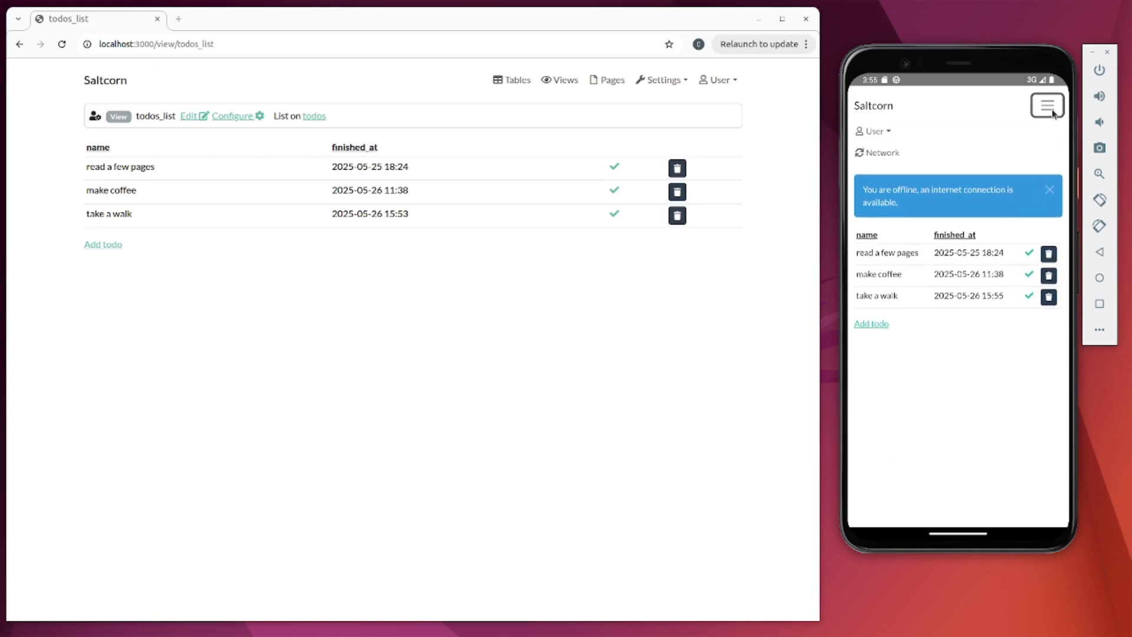
pyautogui.click(883, 155)
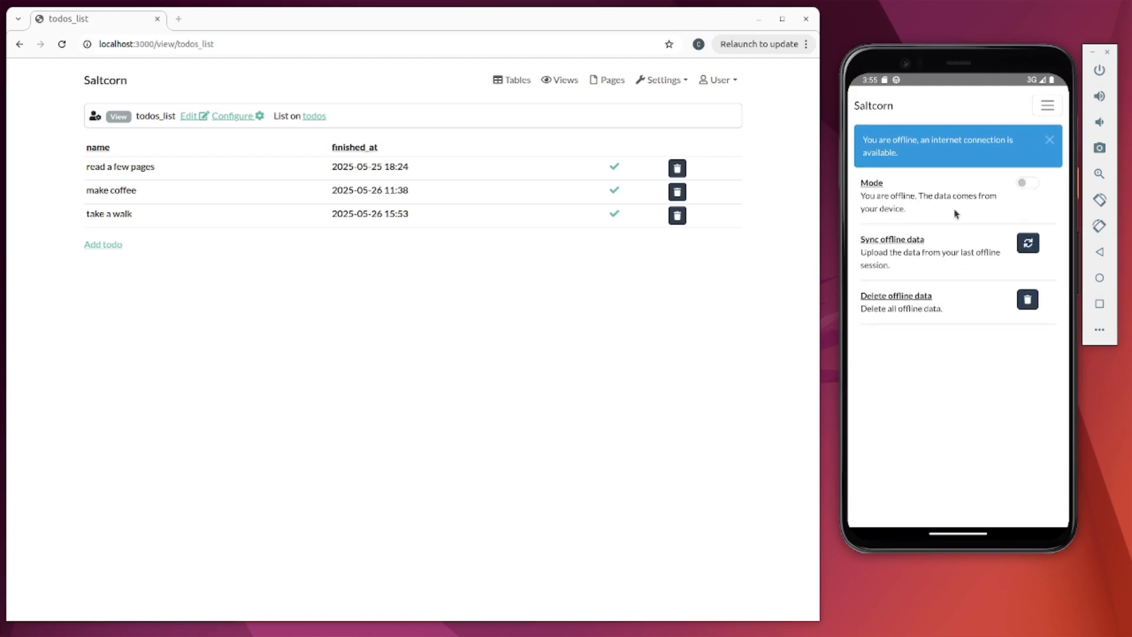
pyautogui.click(1034, 246)
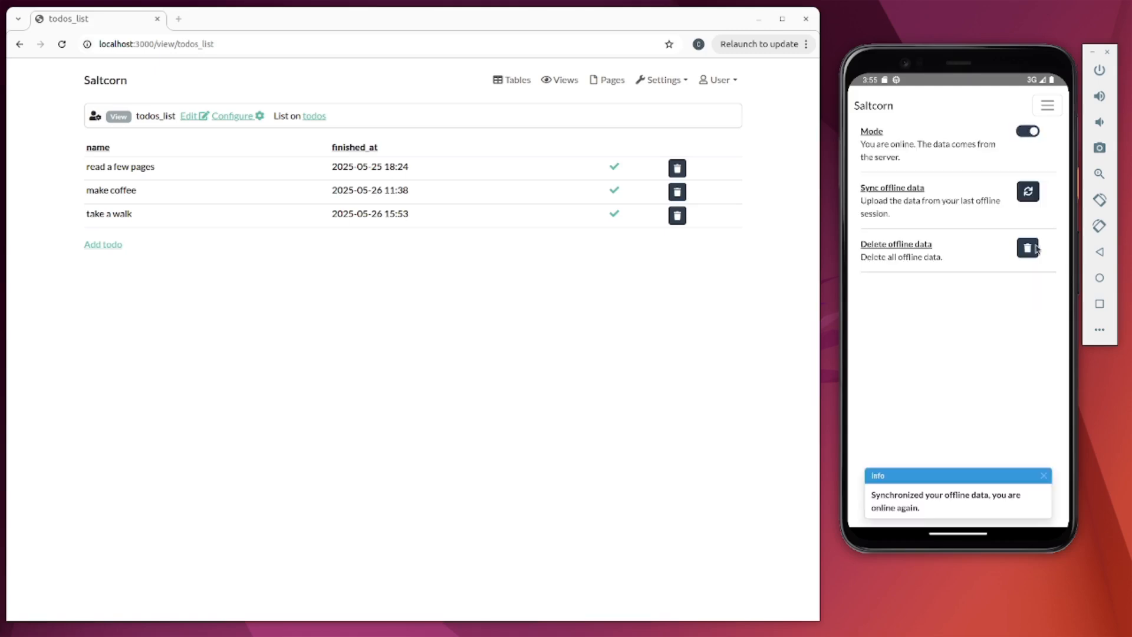
# - Reopen the todos_list view in the browser to see the synced 15:55 finish time
pyautogui.click(117, 81)
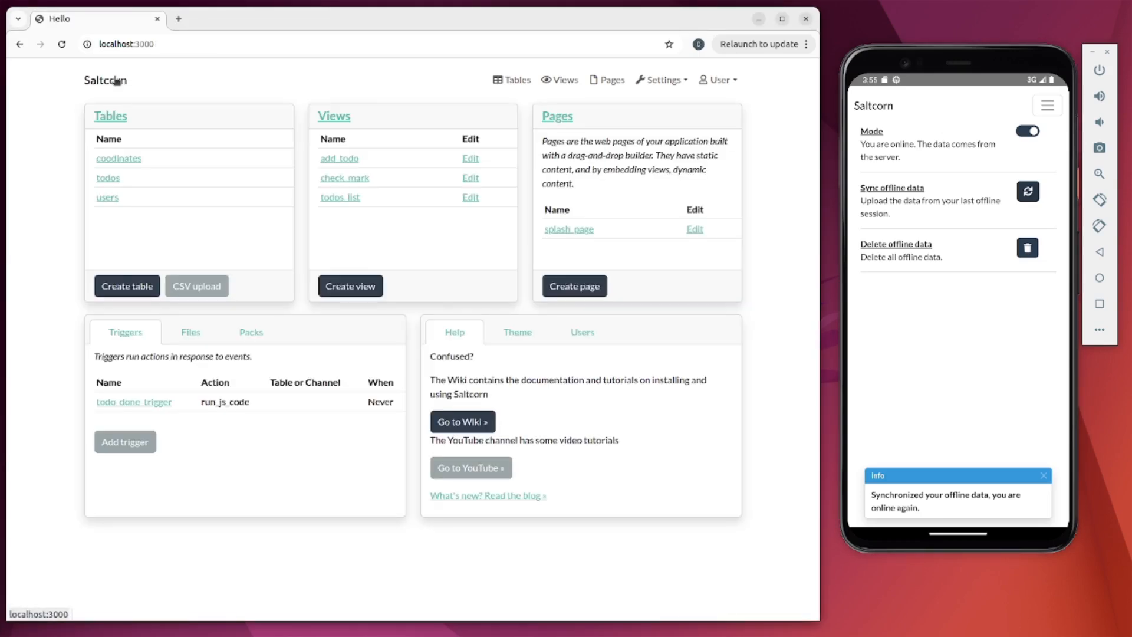
pyautogui.click(342, 198)
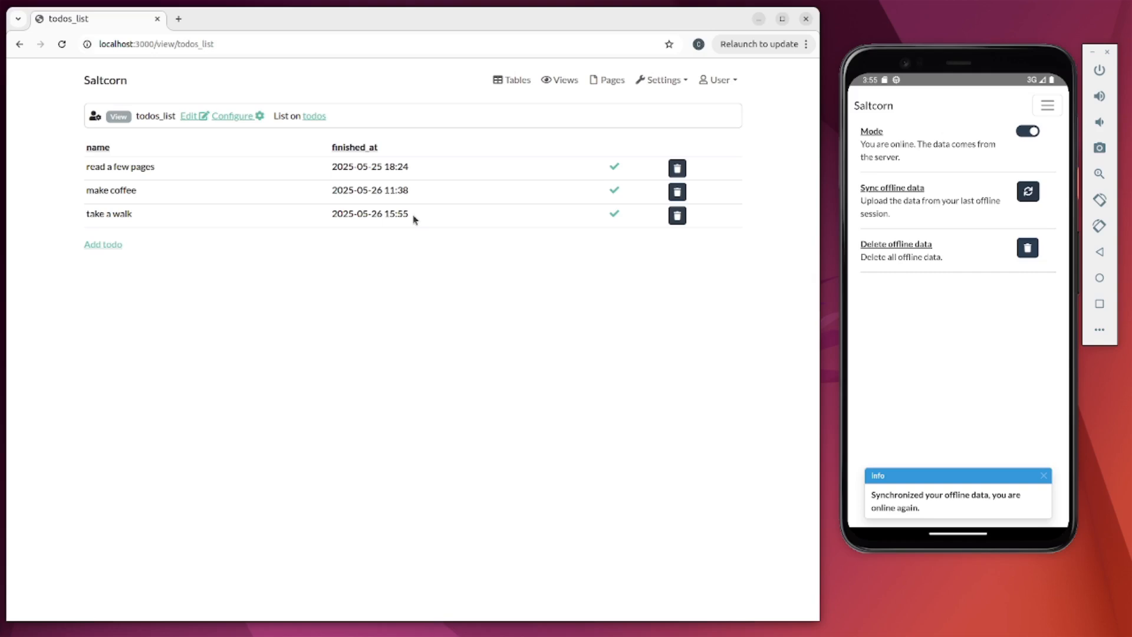
pyautogui.click(874, 108)
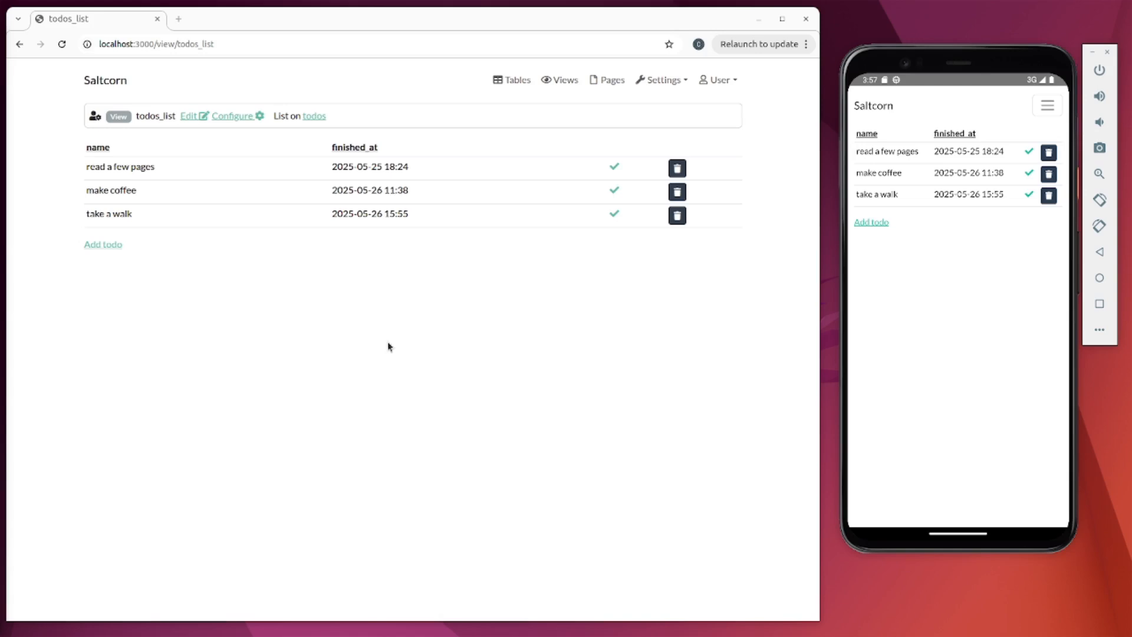
# - Add a new todo named 'clean the bathroom' from the browser's todo list
pyautogui.click(112, 245)
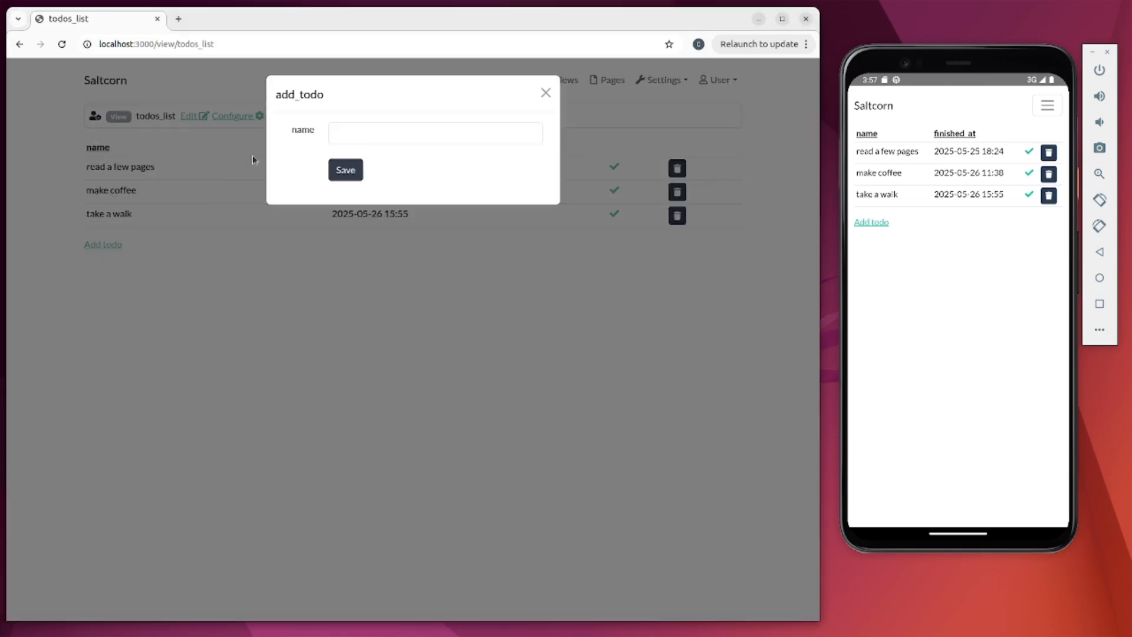
pyautogui.click(363, 132)
pyautogui.write('clean the bathroo')
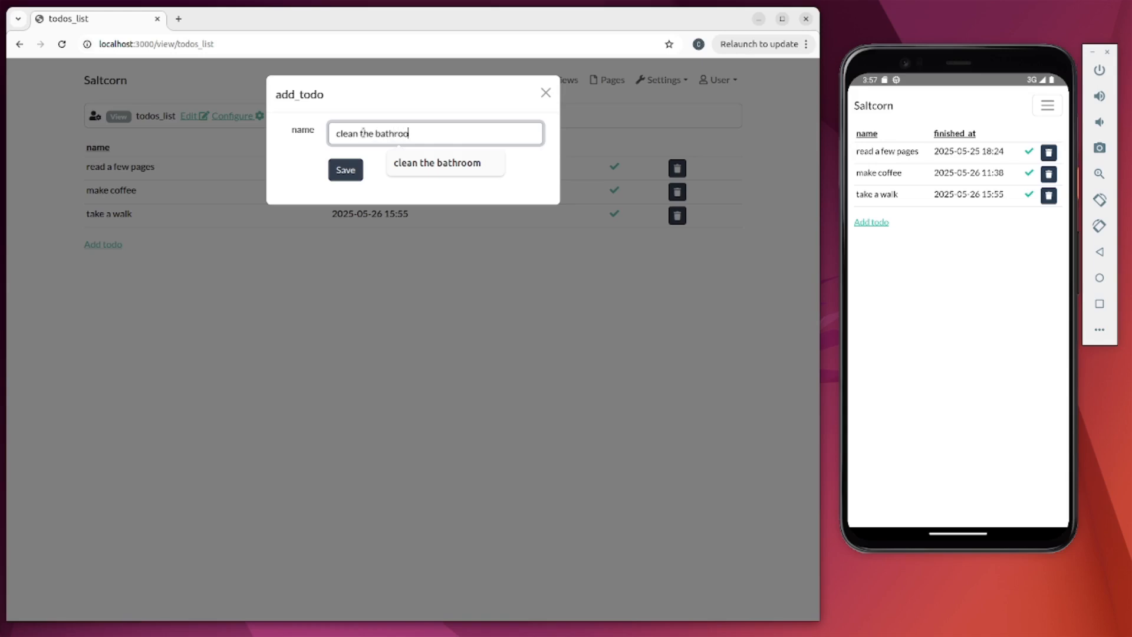
pyautogui.write('m')
pyautogui.click(340, 178)
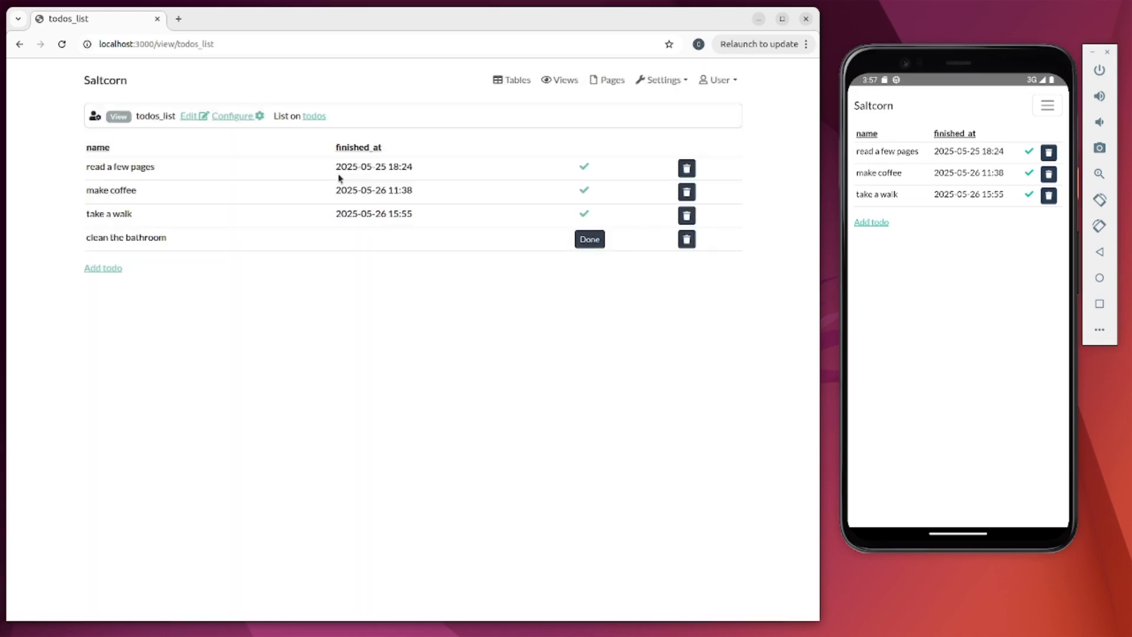
pyautogui.click(1038, 110)
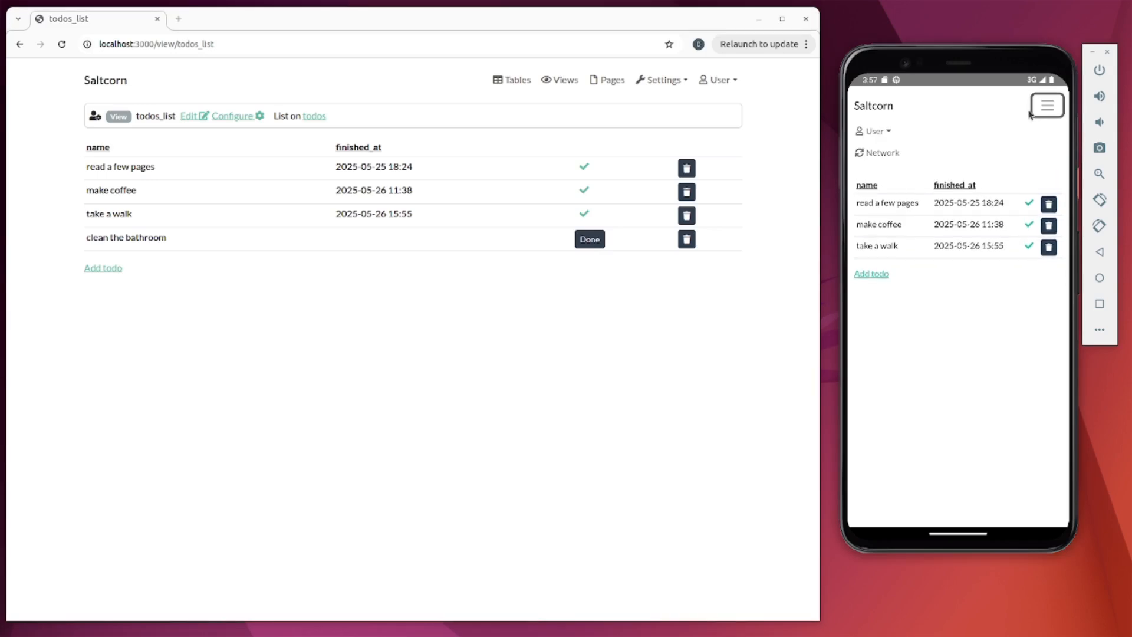
# - Sync the phone app's offline data so 'clean the bathroom' appears in its list
pyautogui.click(882, 152)
pyautogui.click(1029, 193)
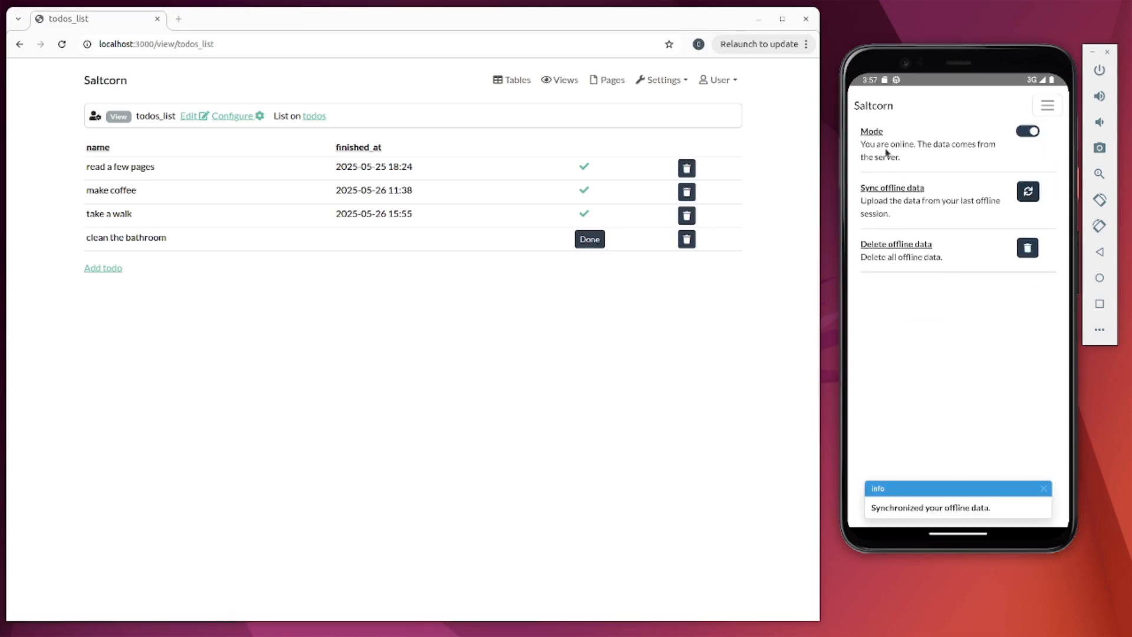
pyautogui.click(874, 112)
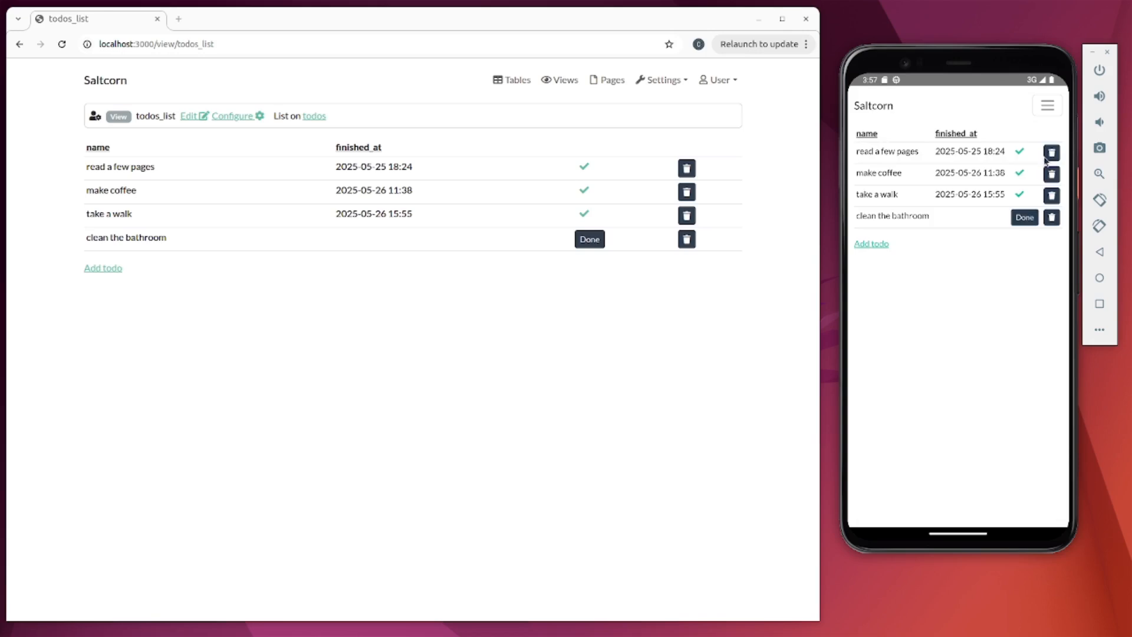
# - Switch the phone app to offline mode and return to its todo list
pyautogui.click(1045, 107)
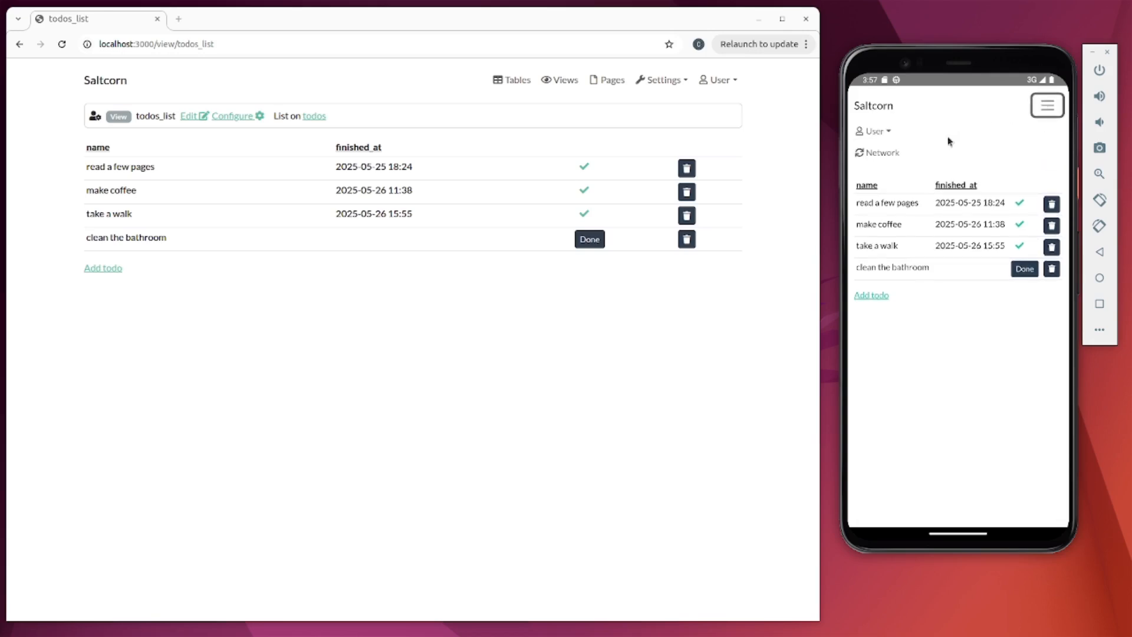
pyautogui.click(884, 152)
pyautogui.click(1029, 131)
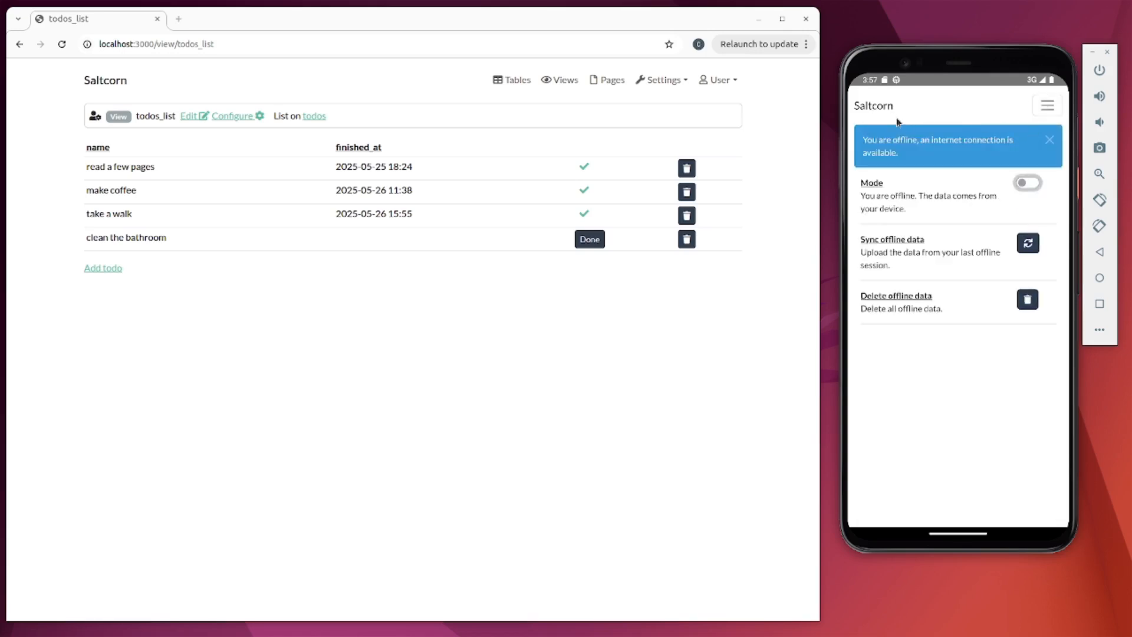
pyautogui.click(865, 105)
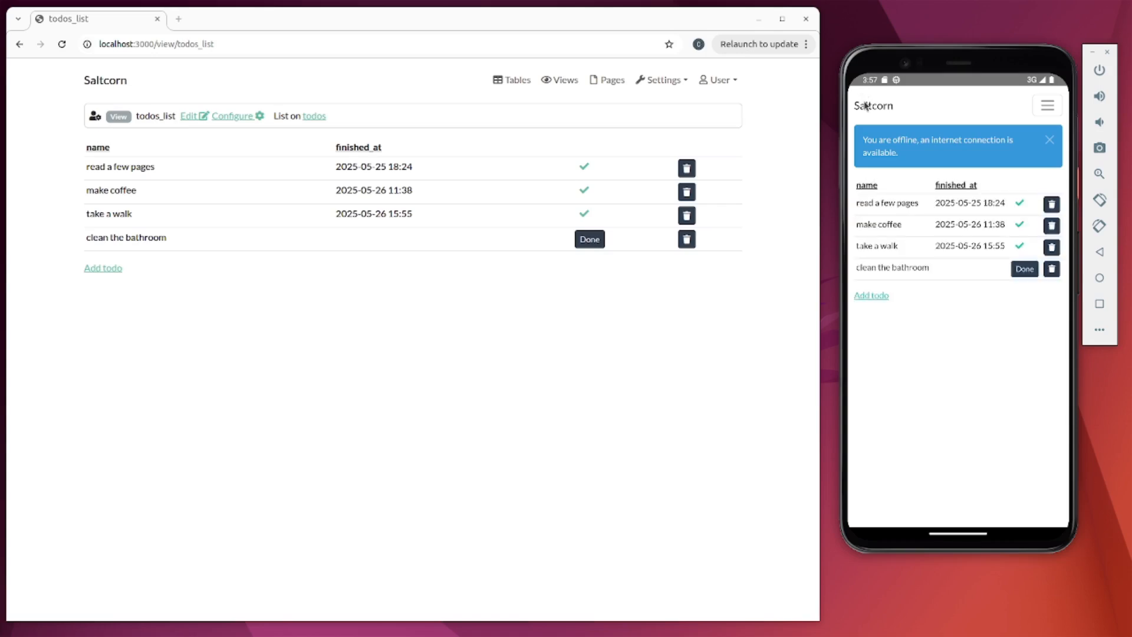
pyautogui.click(652, 453)
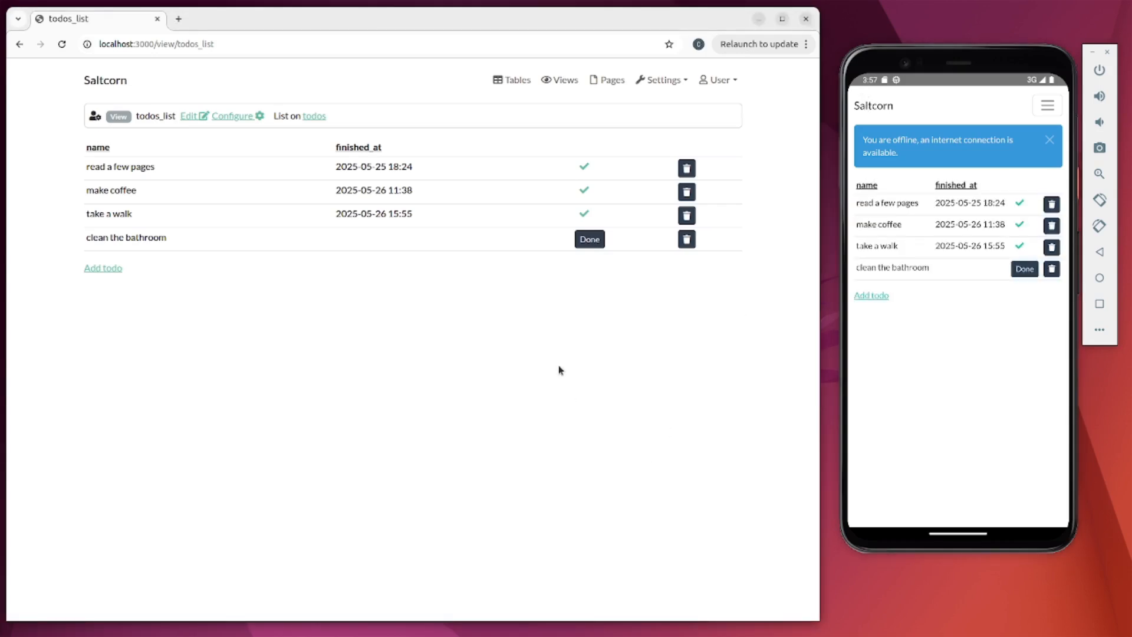
# - Delete 'clean the bathroom' in the browser, then mark it done in the offline phone app
pyautogui.click(686, 239)
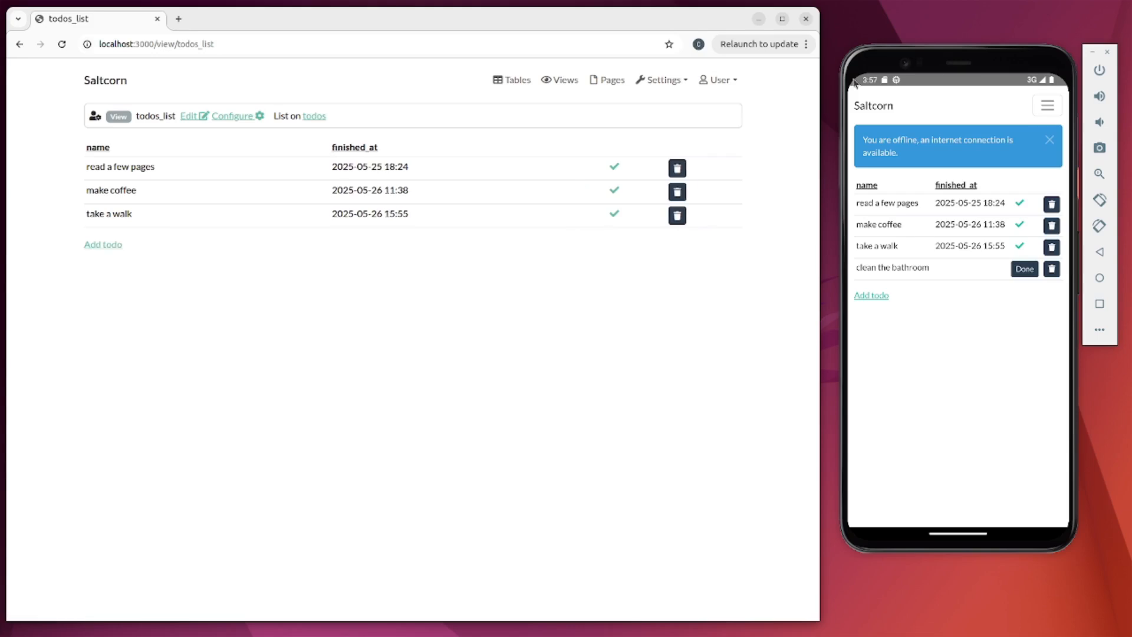
pyautogui.click(866, 111)
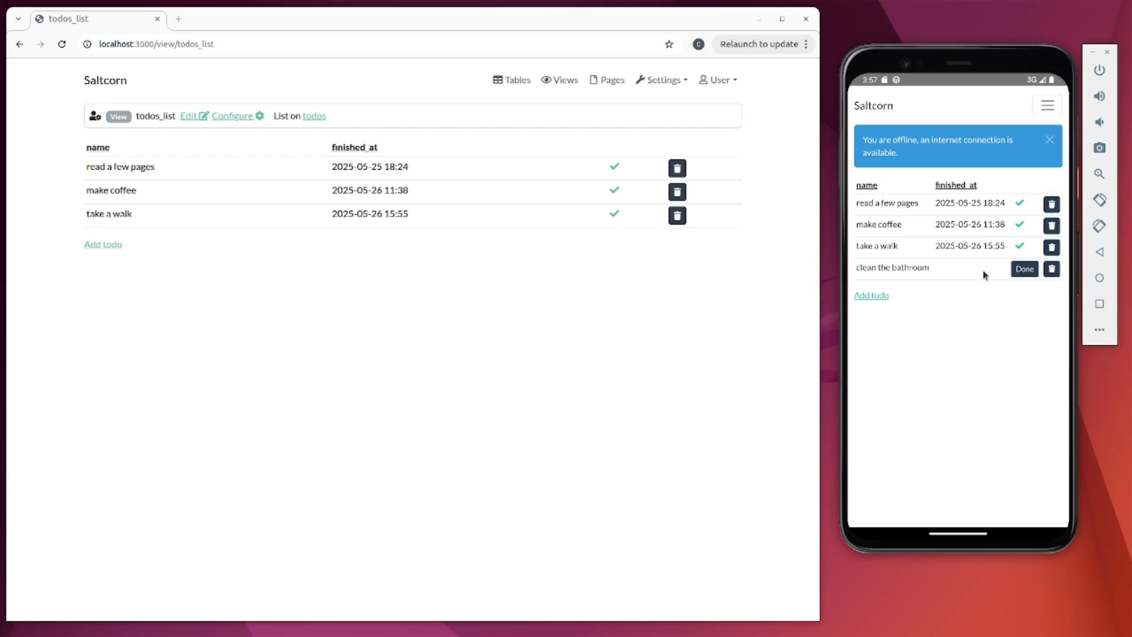
pyautogui.click(1025, 270)
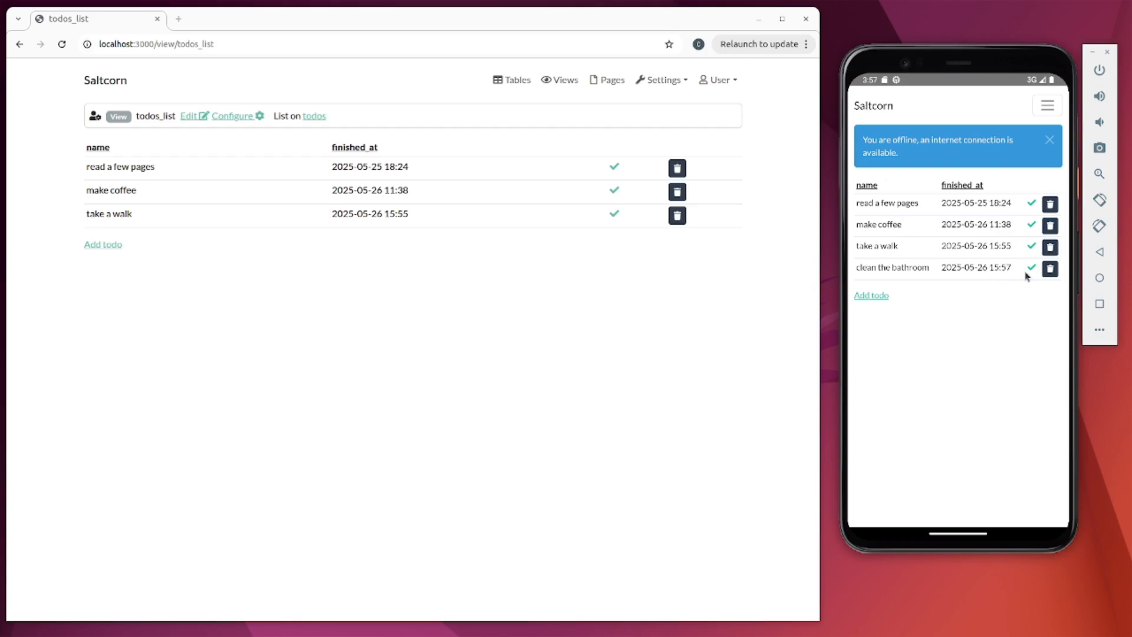
# - Upload the phone's offline data to the server and reload the browser's todo list
pyautogui.click(1048, 108)
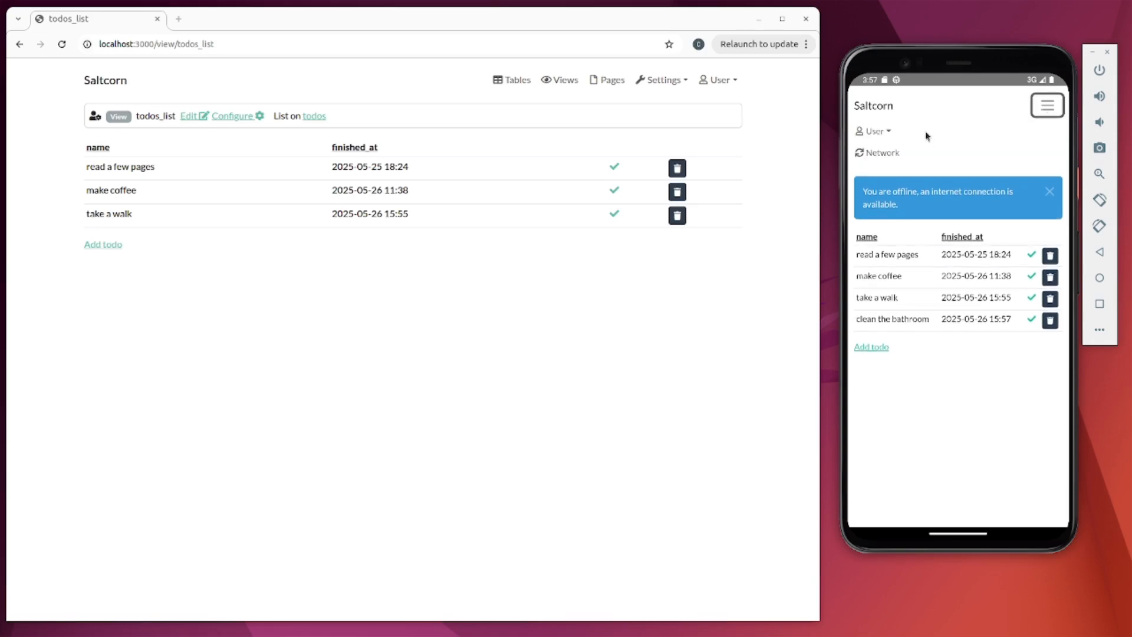
pyautogui.click(881, 153)
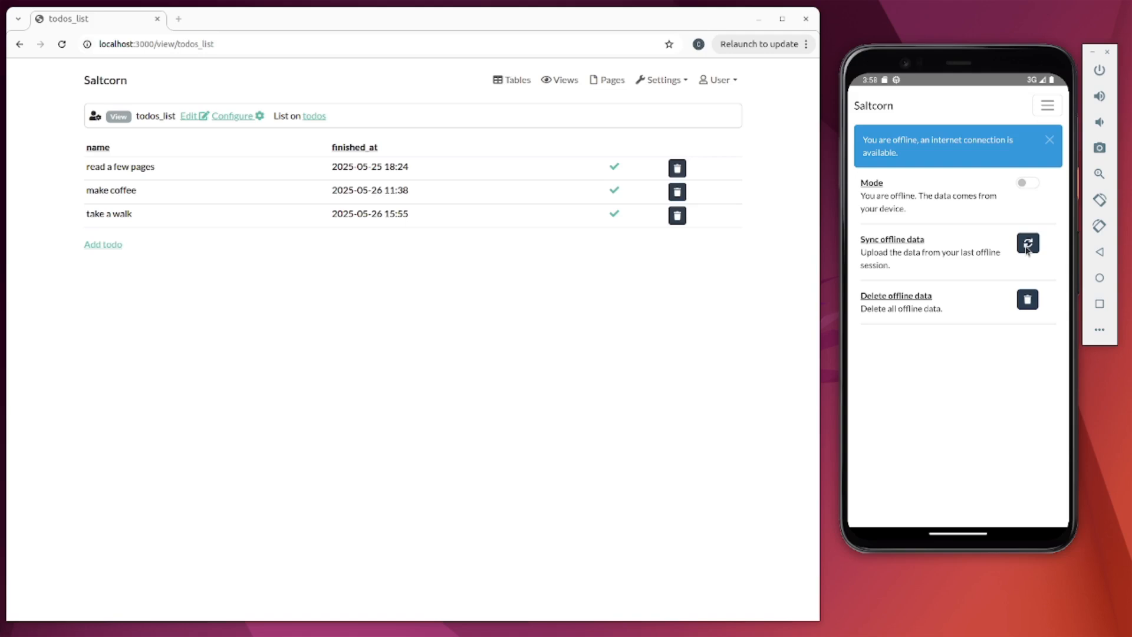
pyautogui.click(1027, 246)
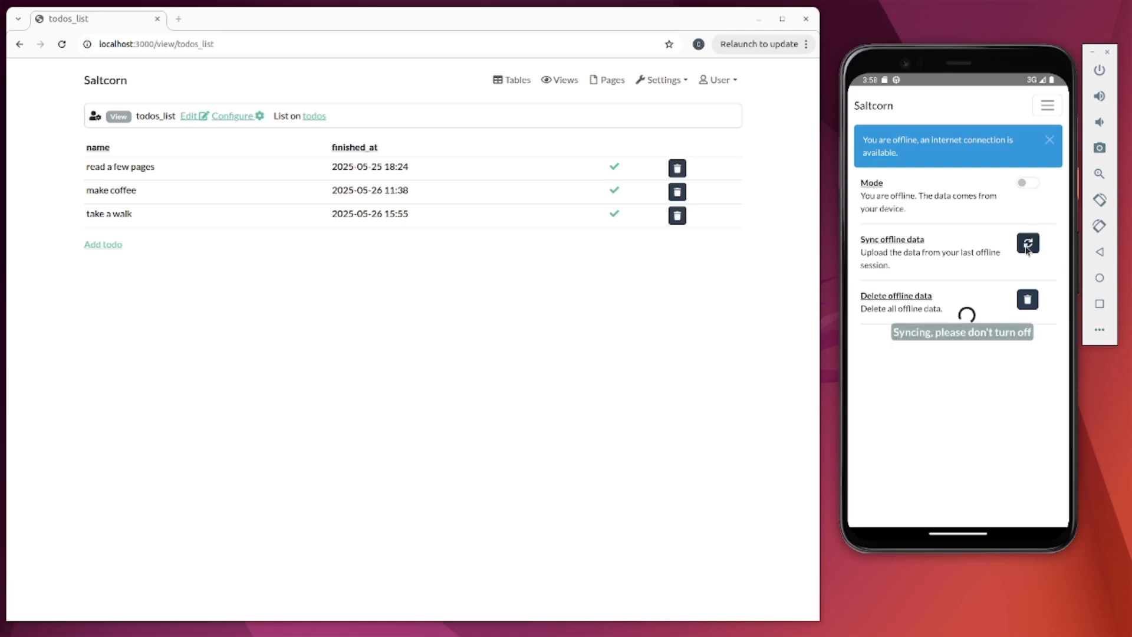
pyautogui.click(255, 340)
pyautogui.press('F5')
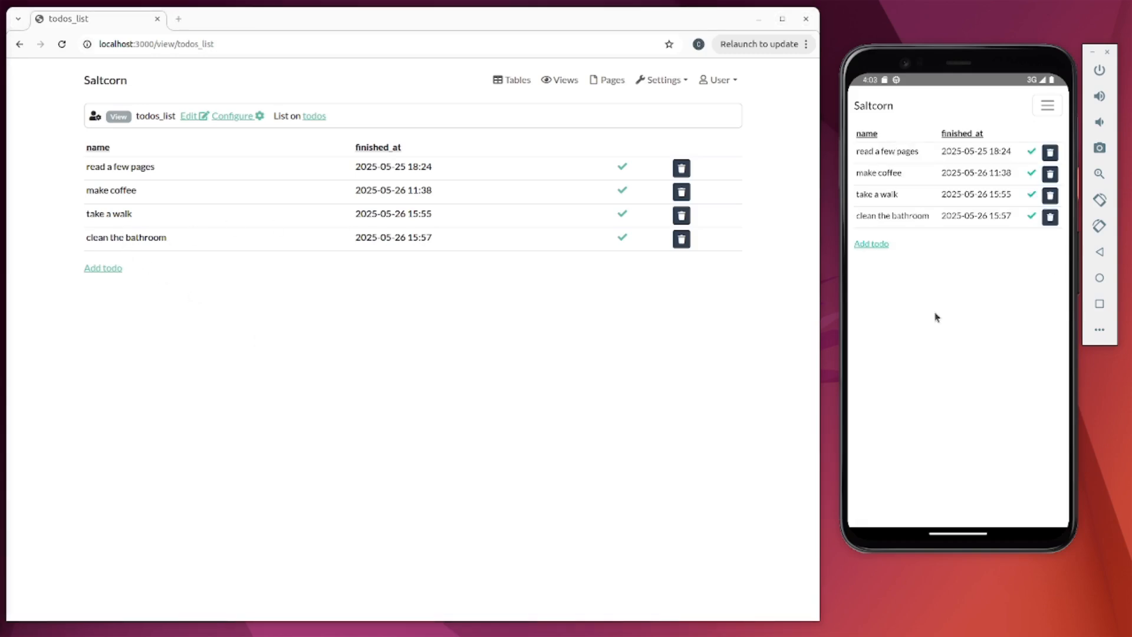
# - Add 'clean the kitchen' from the phone app and reload the browser list to see it
pyautogui.click(871, 242)
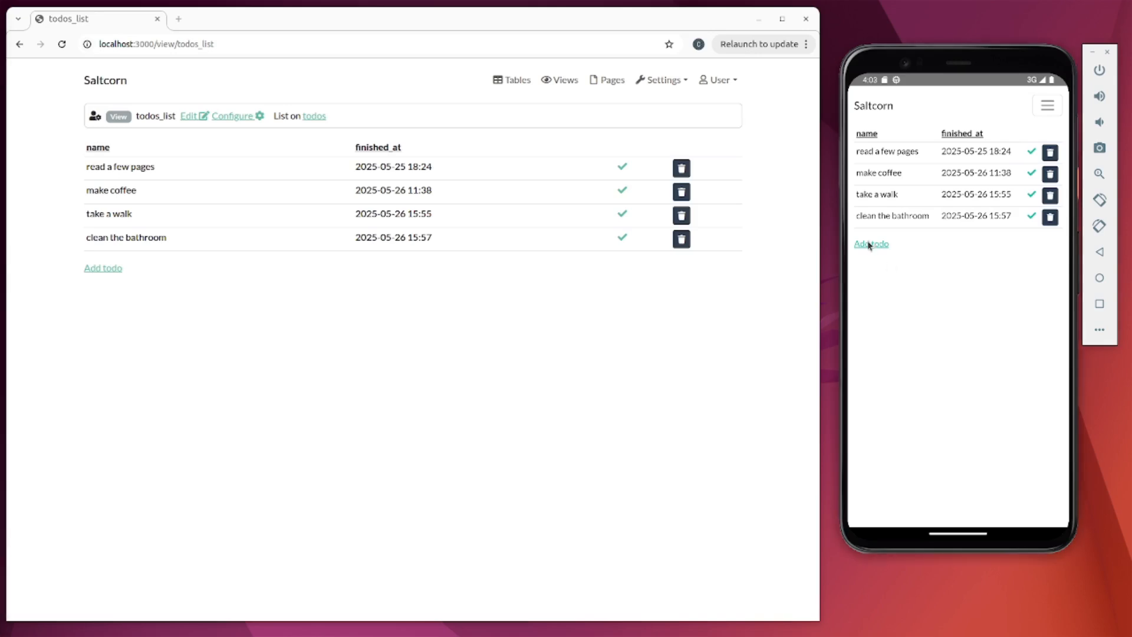
pyautogui.click(925, 145)
pyautogui.write('c')
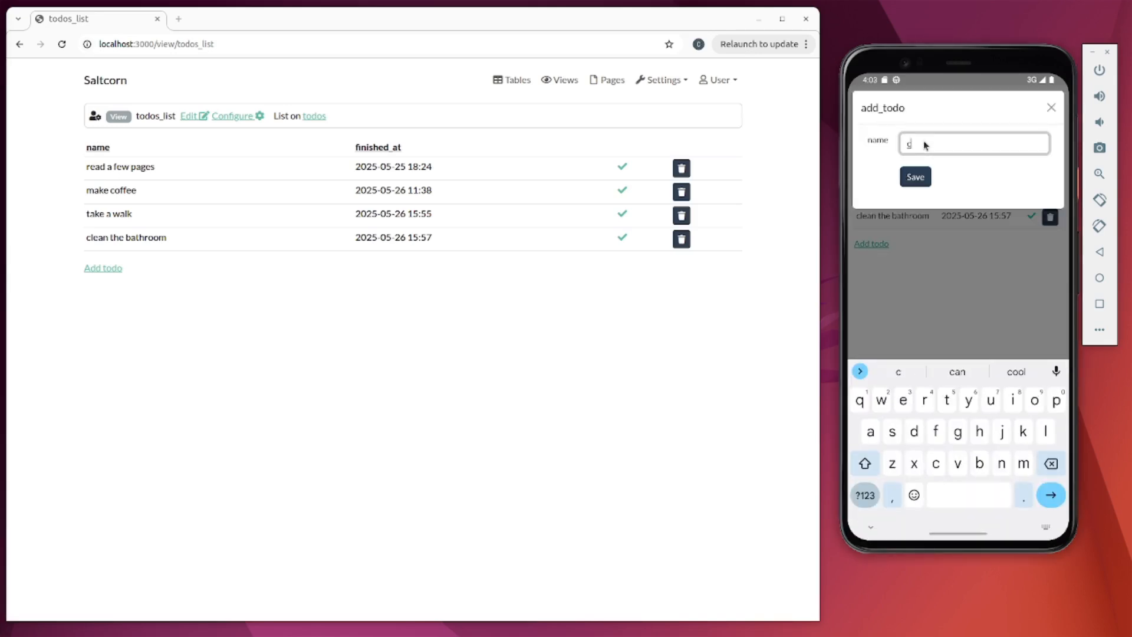
pyautogui.write('lean the kitchen')
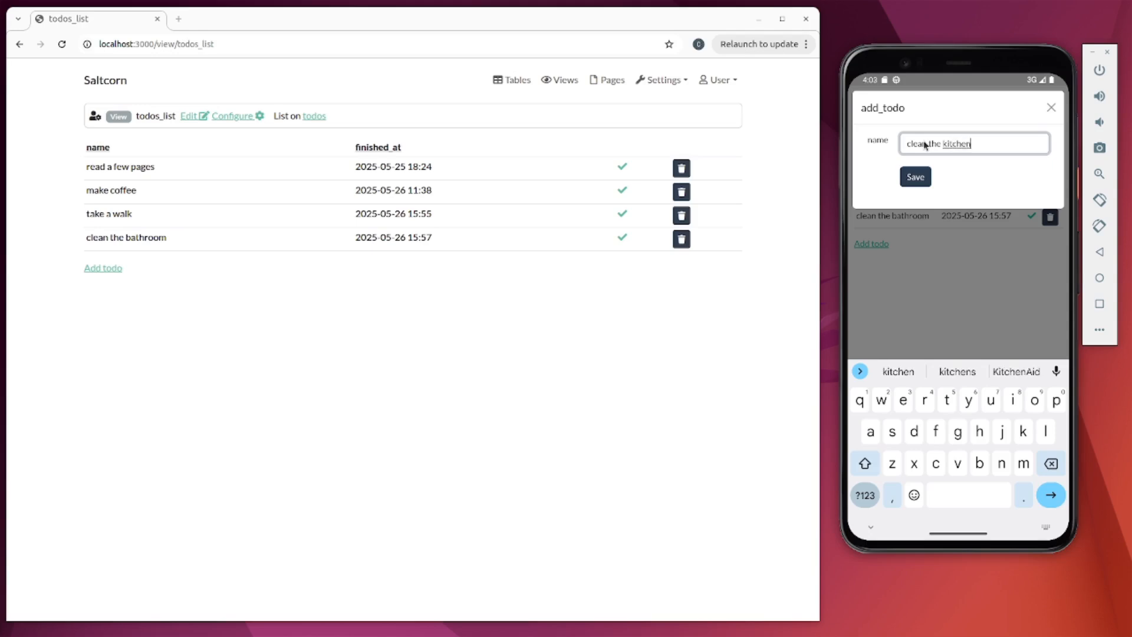
pyautogui.click(915, 177)
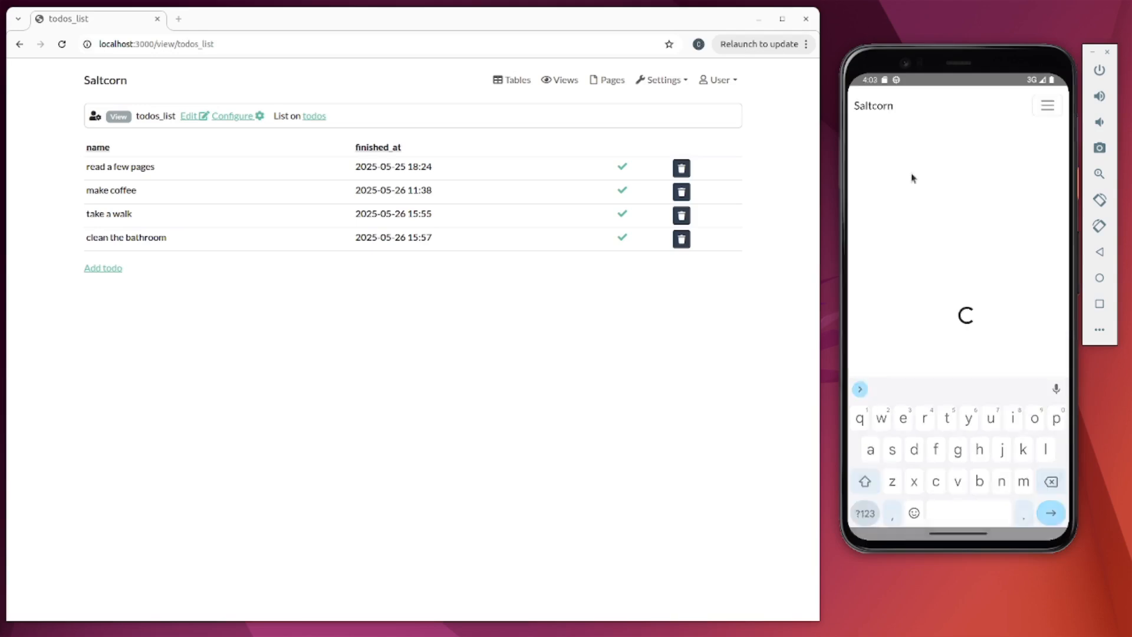
pyautogui.click(588, 362)
pyautogui.press('F5')
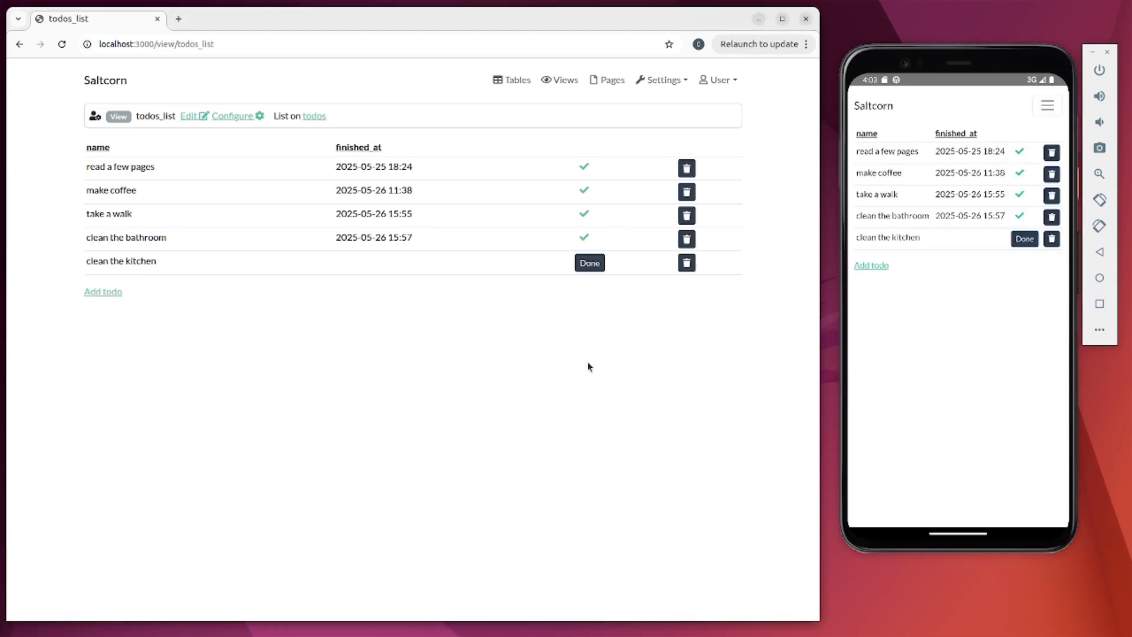
pyautogui.click(884, 392)
# - Sync the phone, switch it to offline mode, and delete 'clean the kitchen' locally
pyautogui.click(1048, 106)
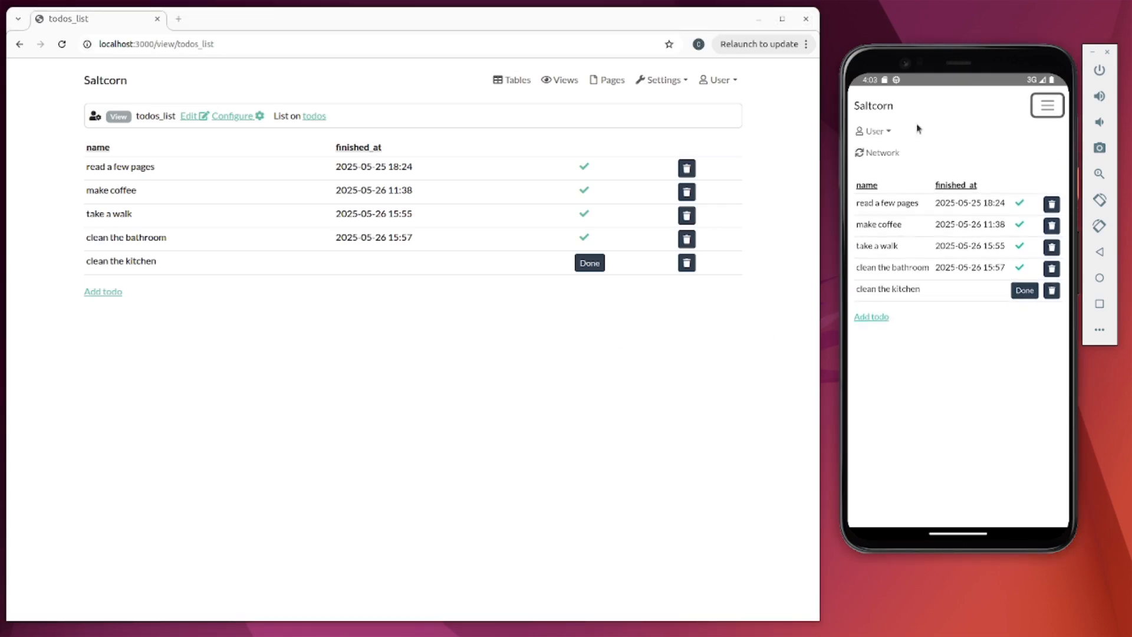
pyautogui.click(876, 154)
pyautogui.click(1027, 194)
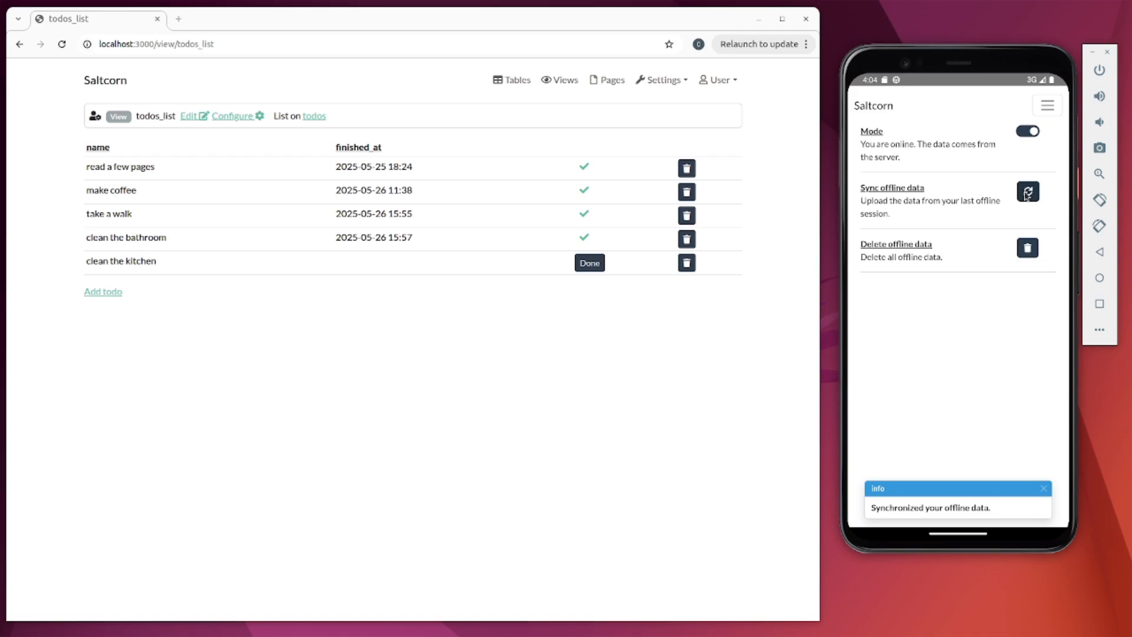
pyautogui.click(1026, 132)
pyautogui.click(870, 111)
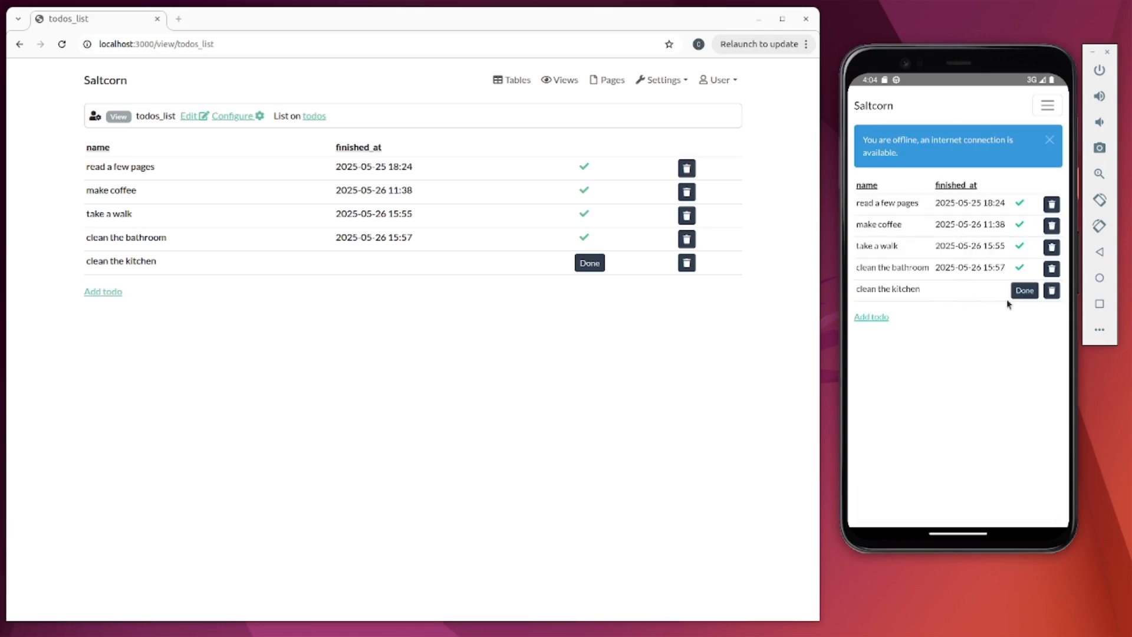
pyautogui.click(1053, 291)
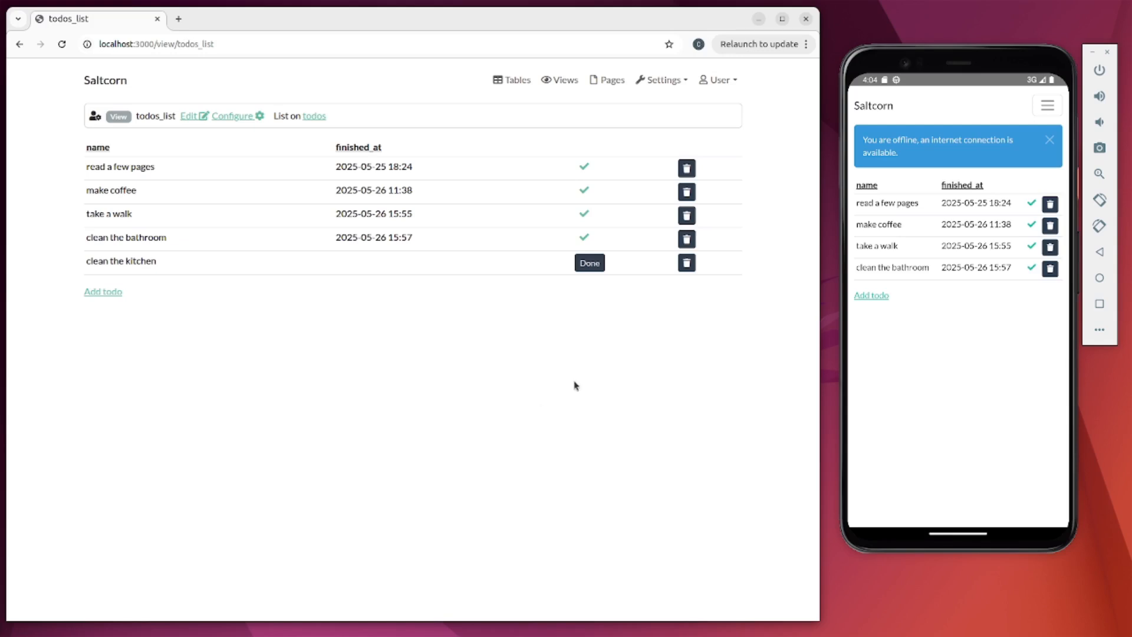
# - Mark 'clean the kitchen' done in the browser and sync the phone's offline data
pyautogui.click(591, 264)
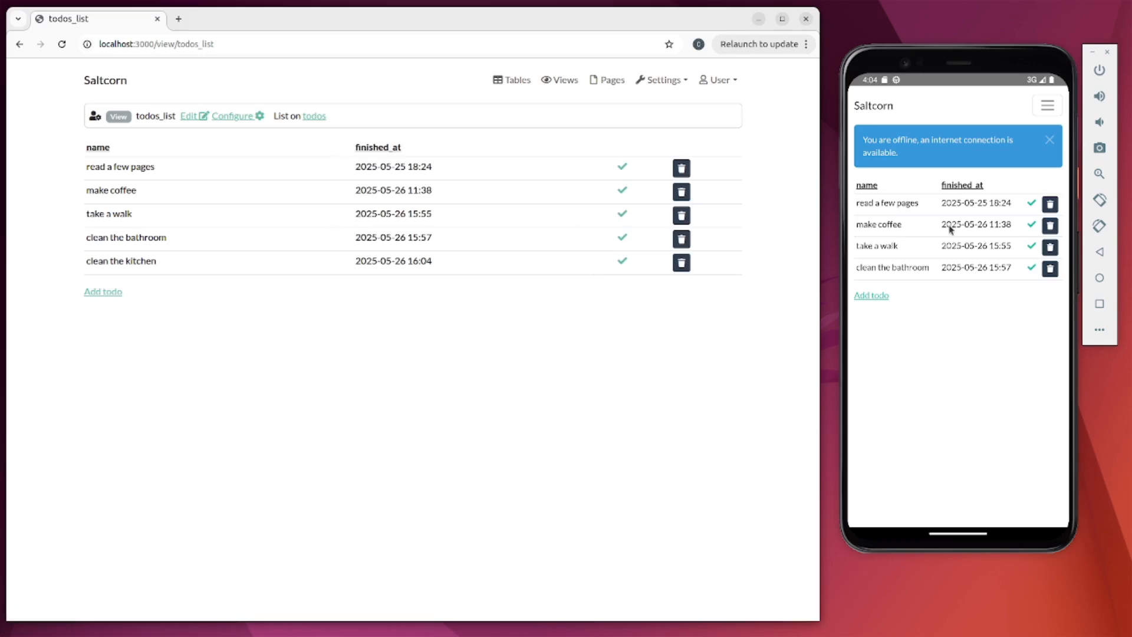
pyautogui.click(968, 369)
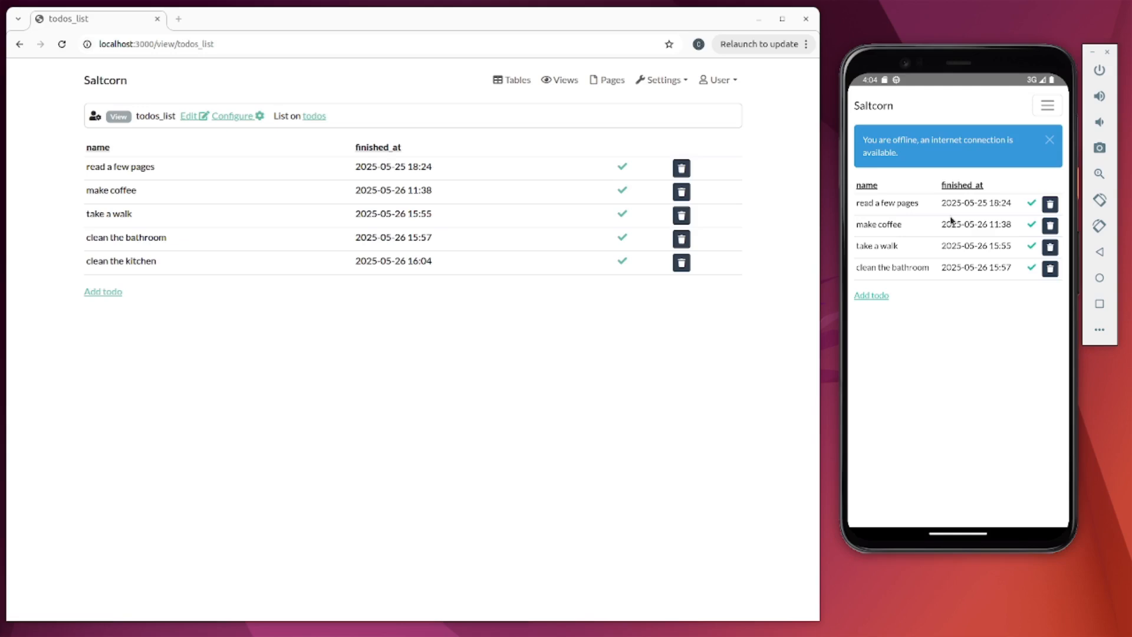
pyautogui.click(1051, 100)
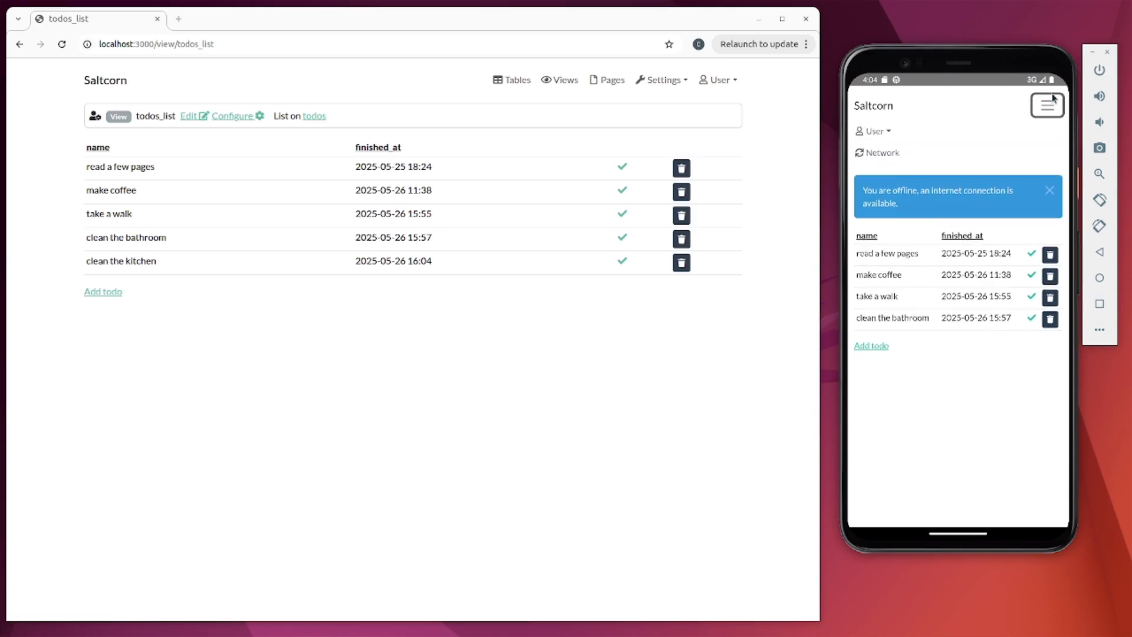
pyautogui.click(899, 156)
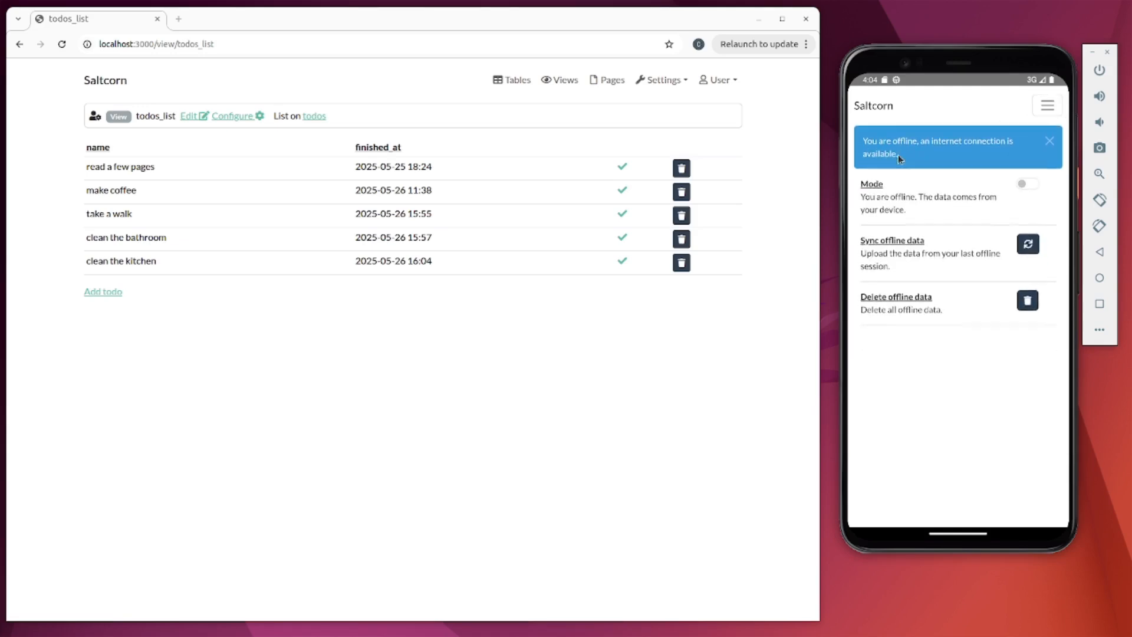
pyautogui.click(1029, 250)
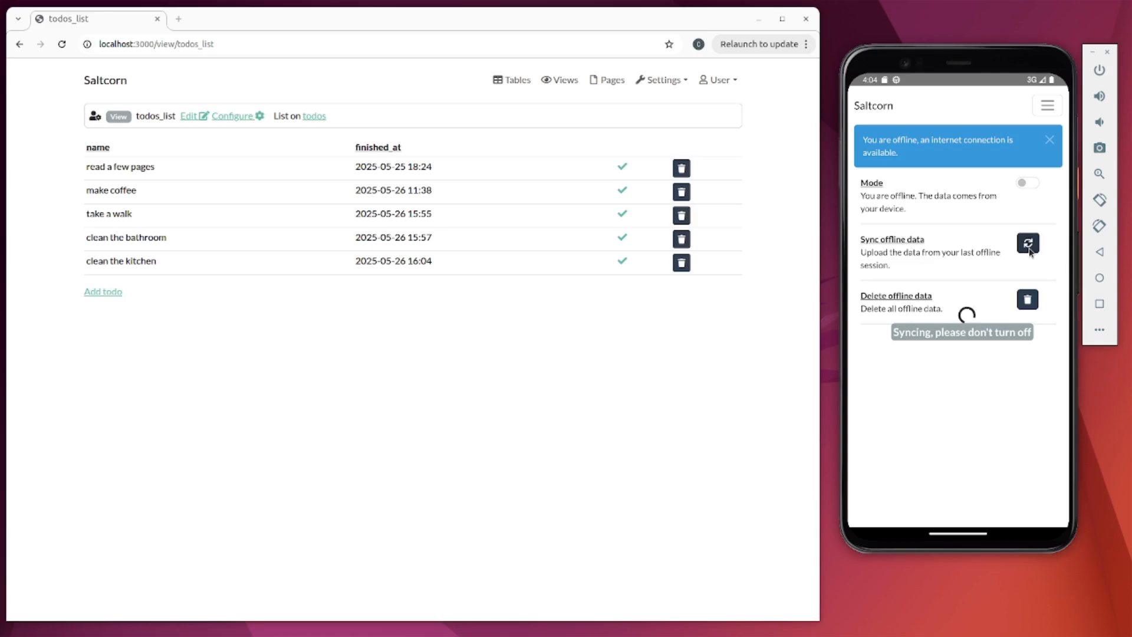
pyautogui.click(871, 106)
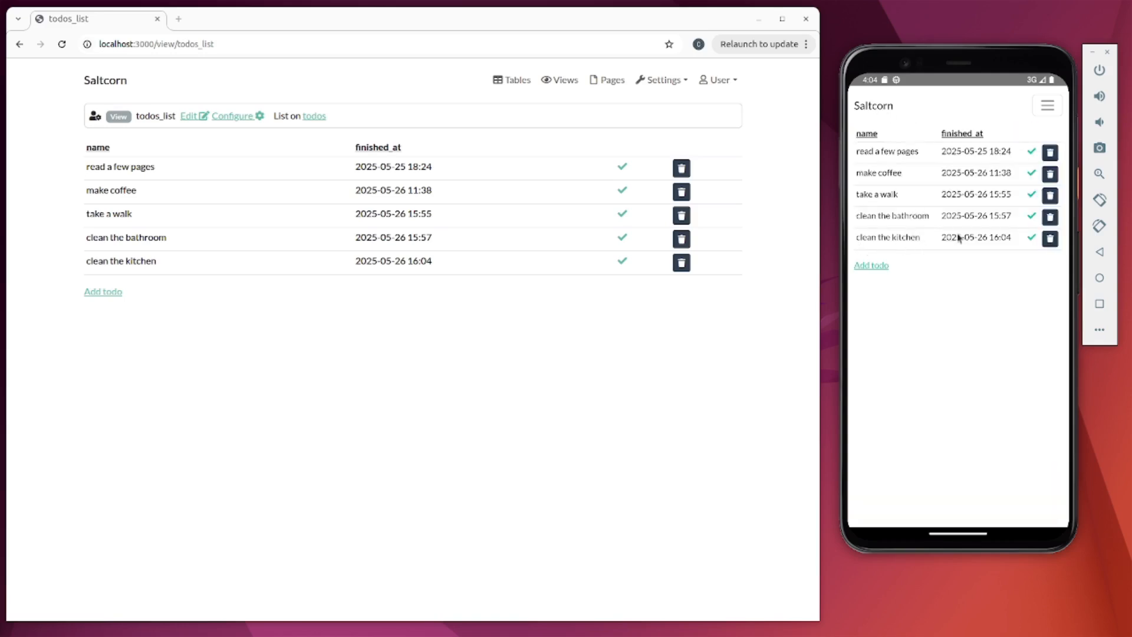
# - Switch the phone app back to offline mode and return to its todo list
pyautogui.click(1047, 106)
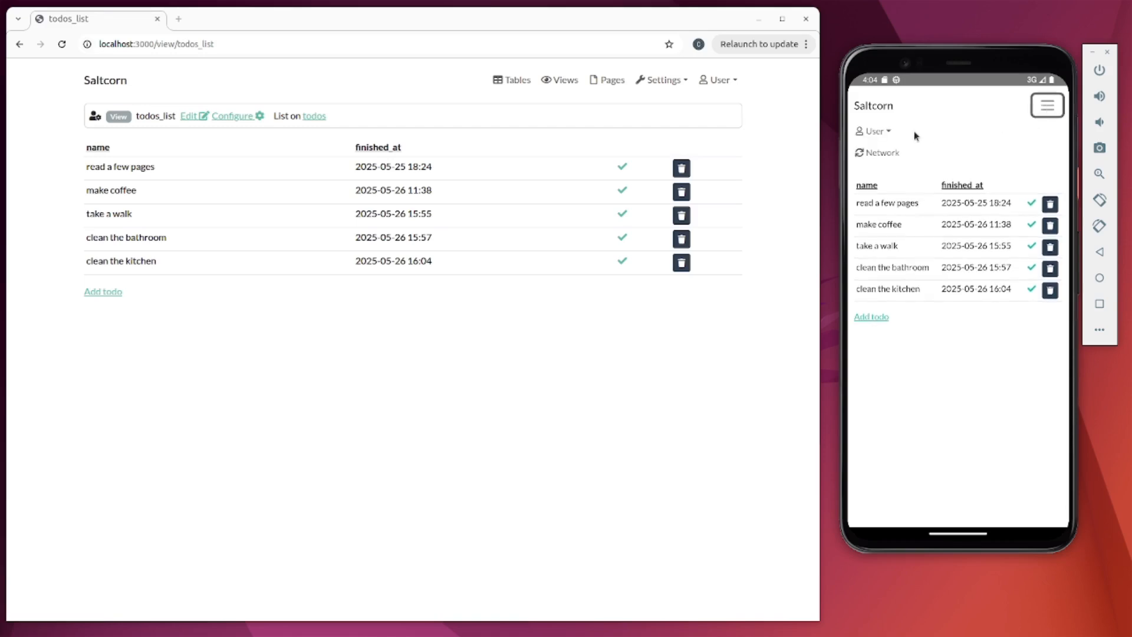
pyautogui.click(883, 153)
pyautogui.click(1030, 131)
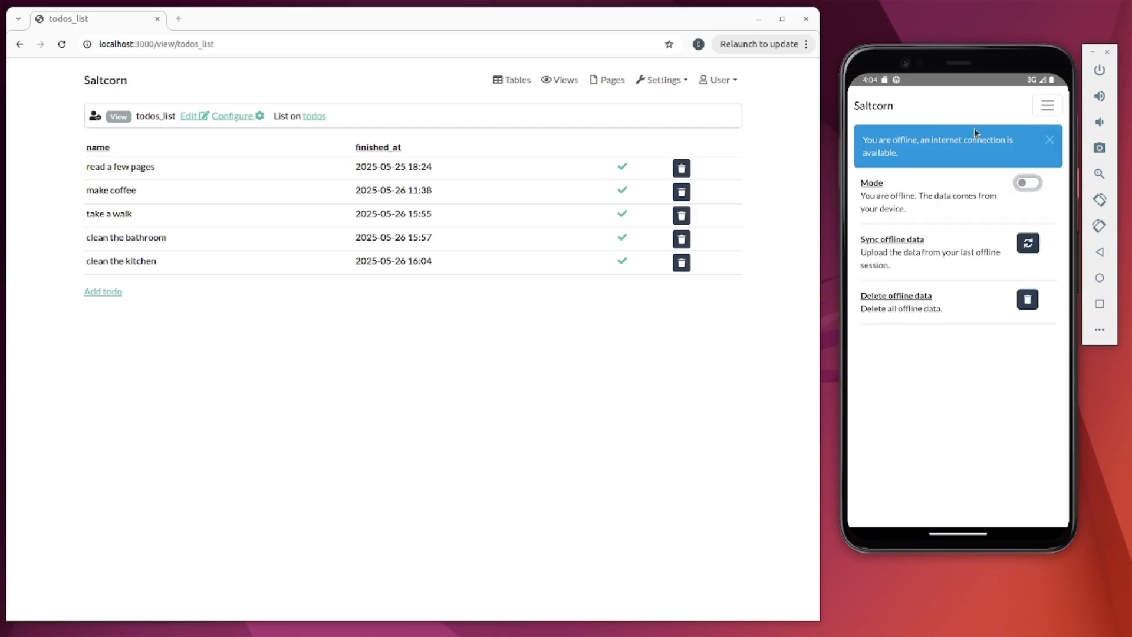
pyautogui.click(882, 106)
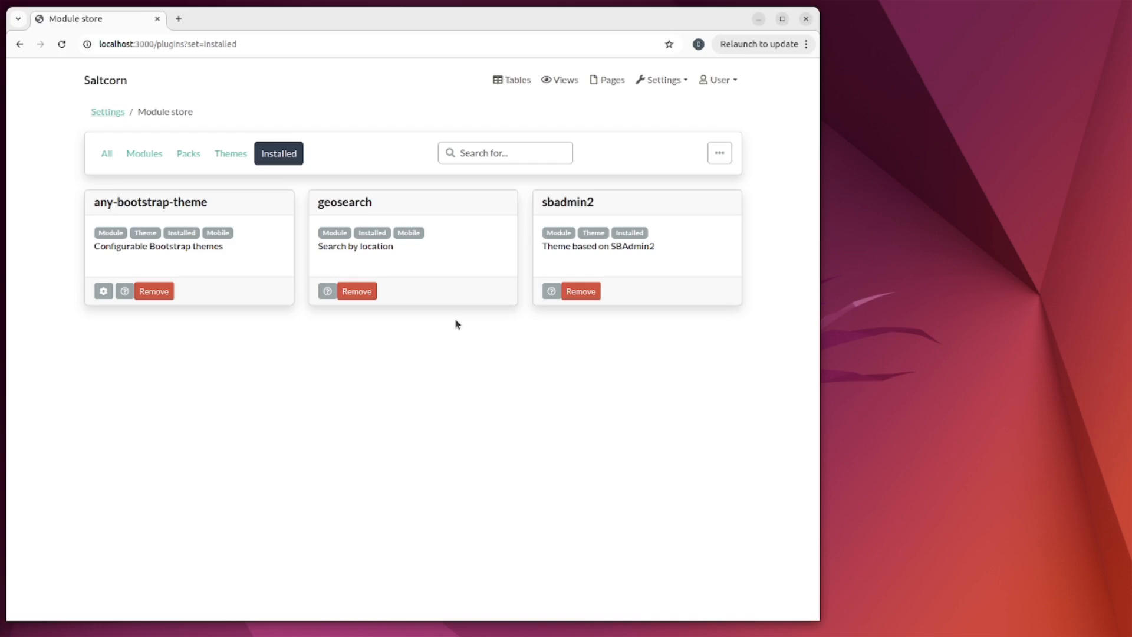
# - Create a view named background_locator with the Background Locator pattern and continue to configuration
pyautogui.click(564, 80)
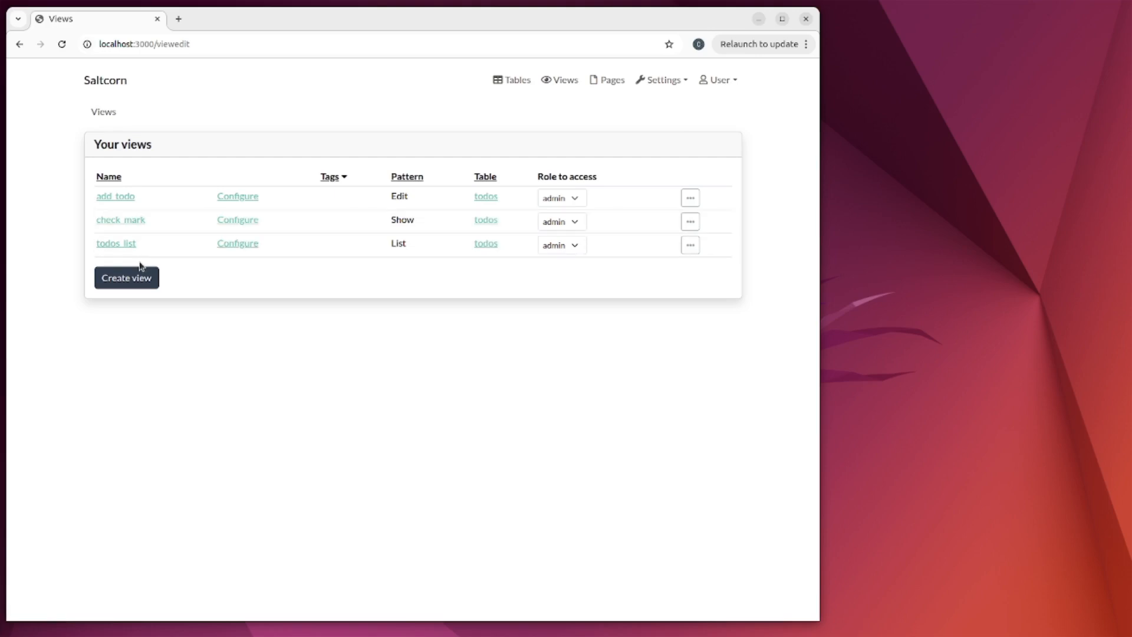
pyautogui.click(128, 278)
pyautogui.click(251, 249)
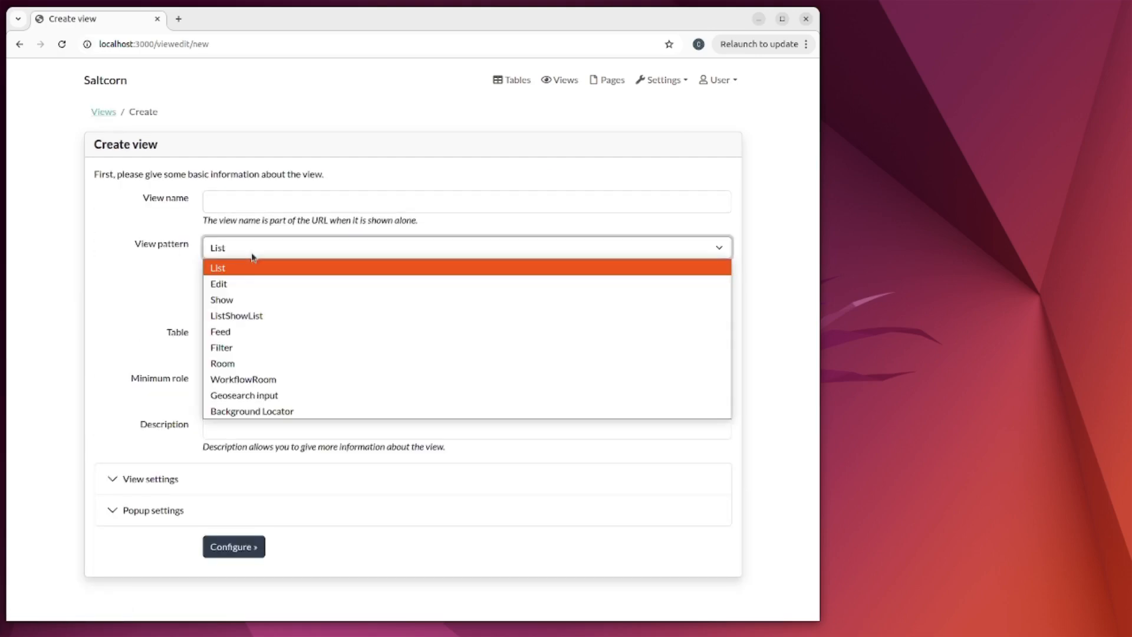
pyautogui.click(240, 411)
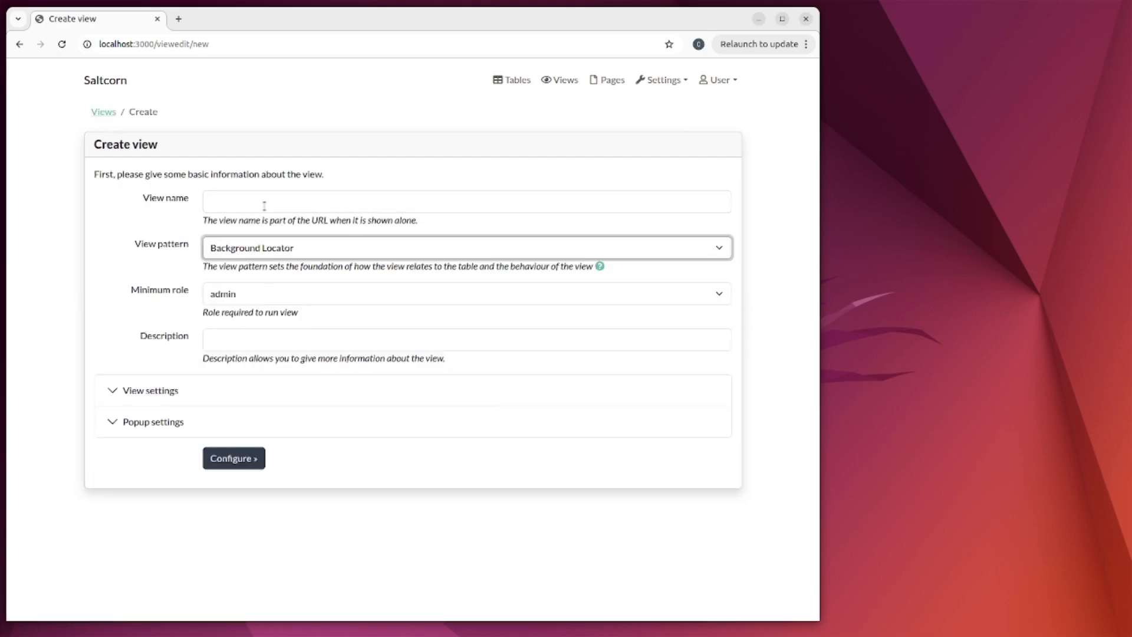
pyautogui.click(263, 202)
pyautogui.write('bac')
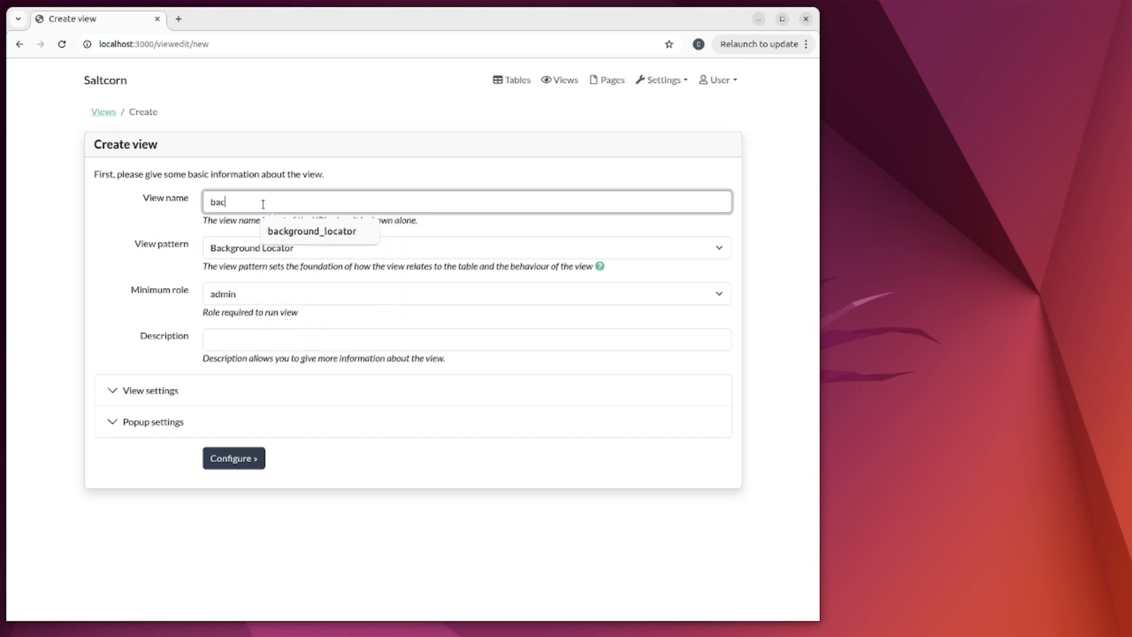
pyautogui.click(278, 234)
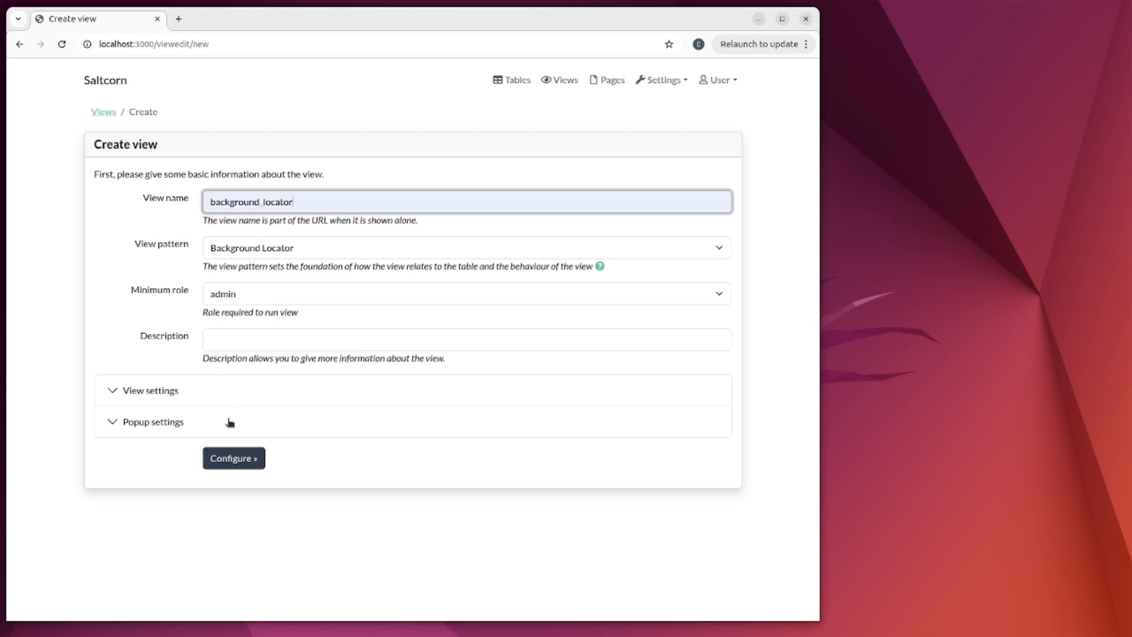
pyautogui.click(231, 460)
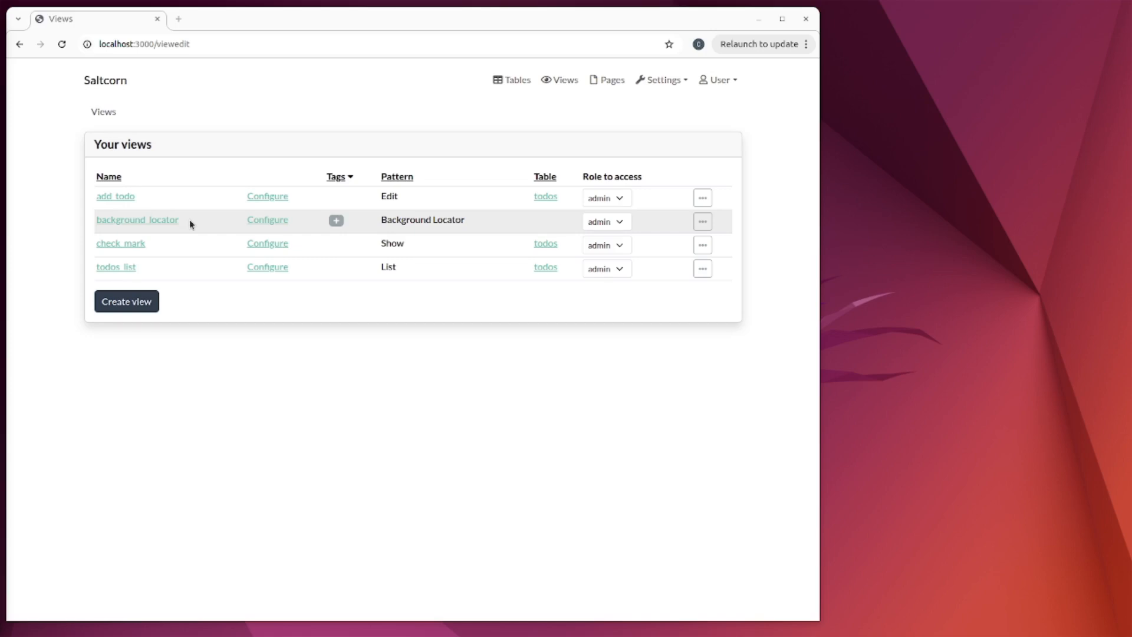
# - Open the receive_location_trigger configuration under Events and Triggers to review its code
pyautogui.click(654, 80)
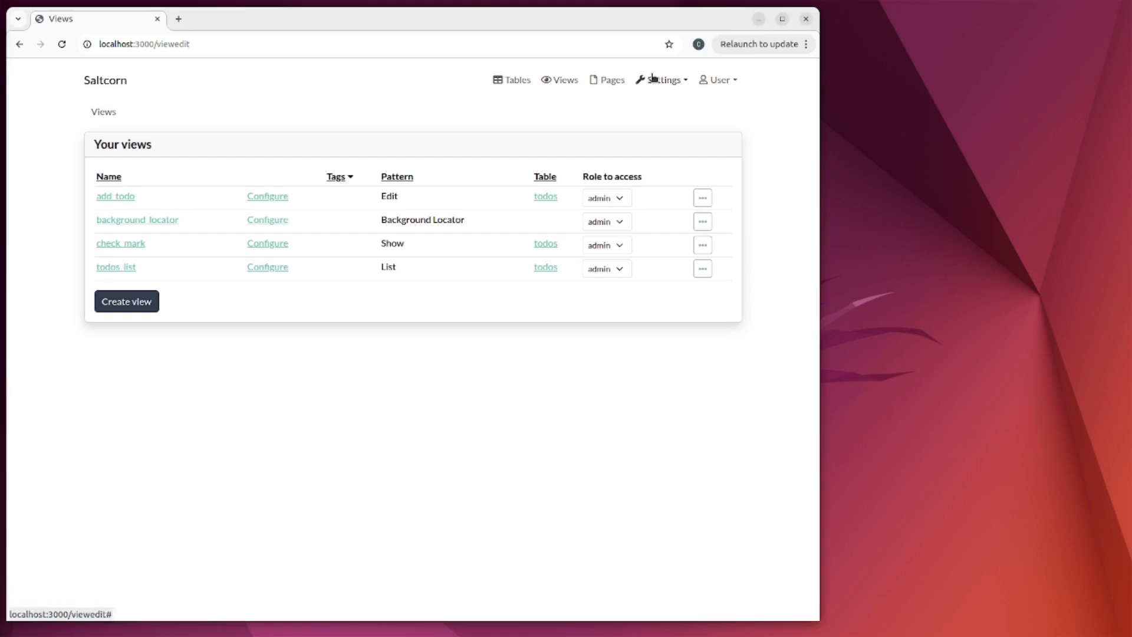
pyautogui.click(671, 201)
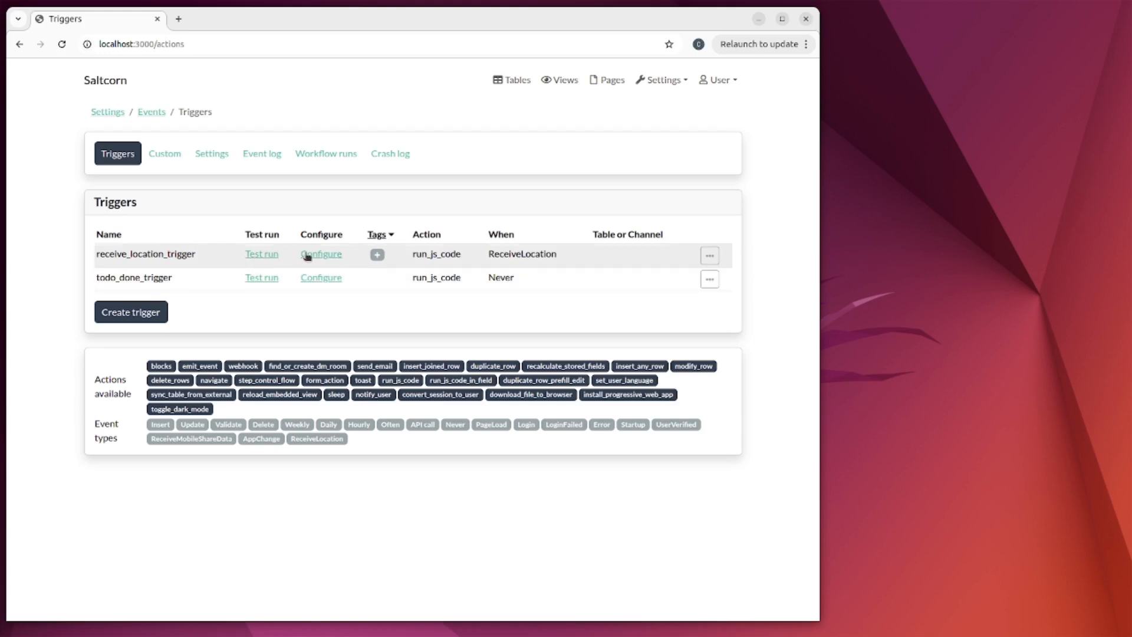
pyautogui.click(330, 258)
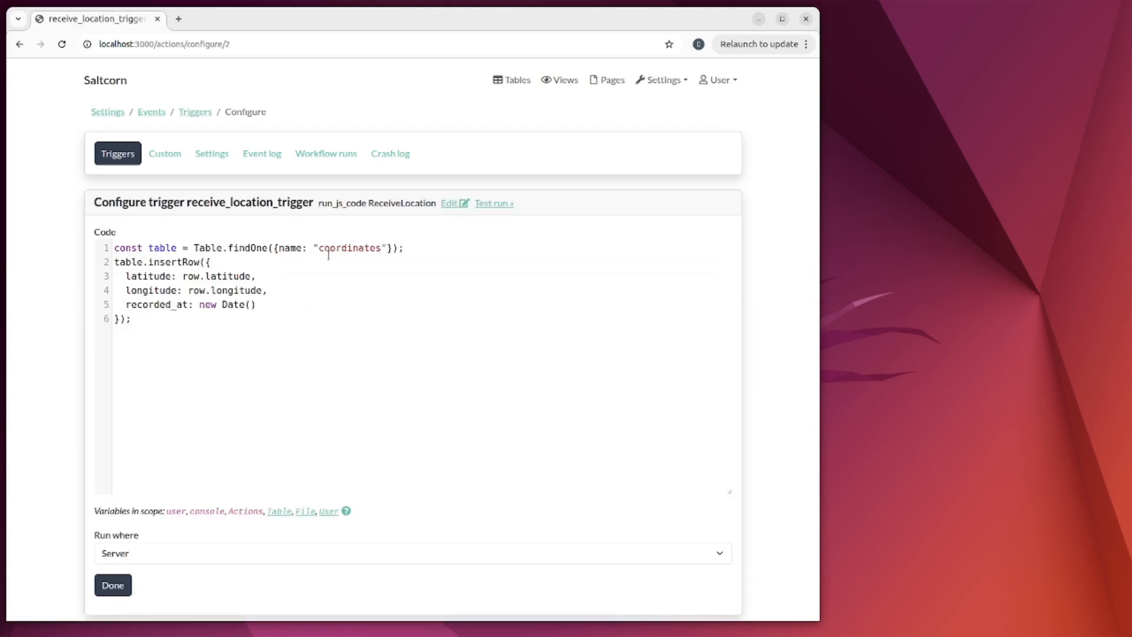
pyautogui.click(259, 277)
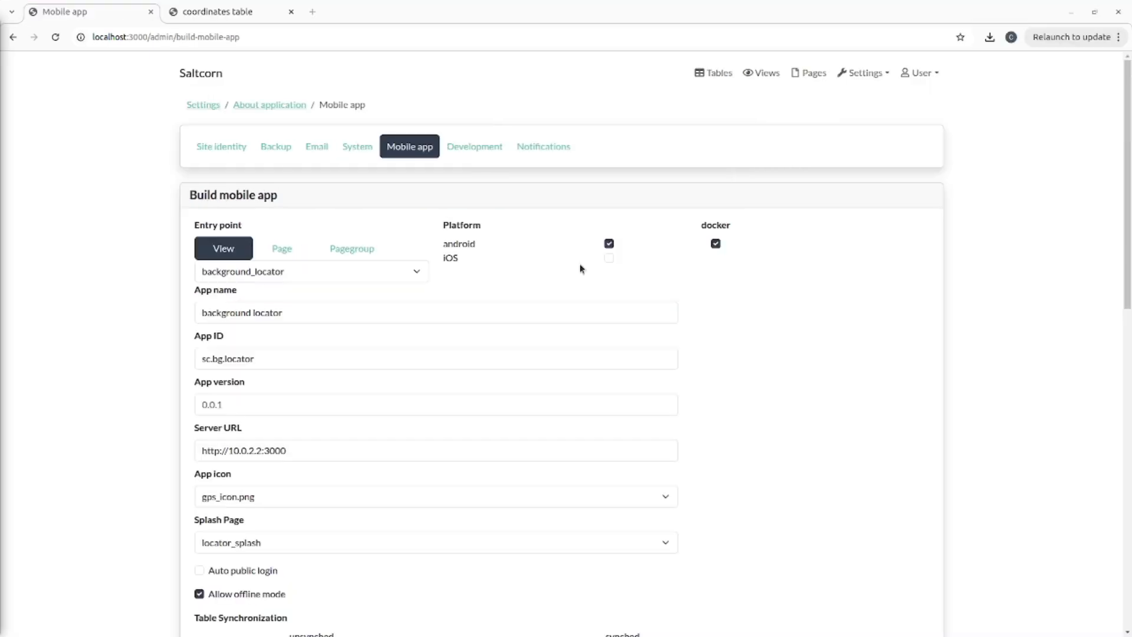
# - Build the app with background_locator as entry point and drag the APK onto the emulator
pyautogui.click(251, 274)
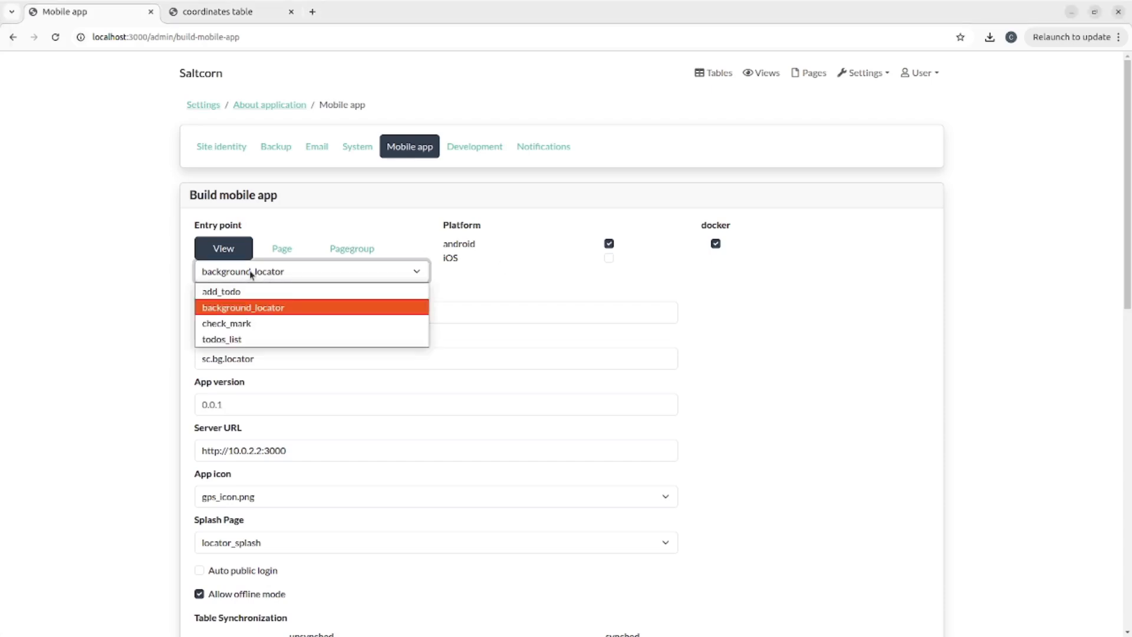
pyautogui.click(237, 305)
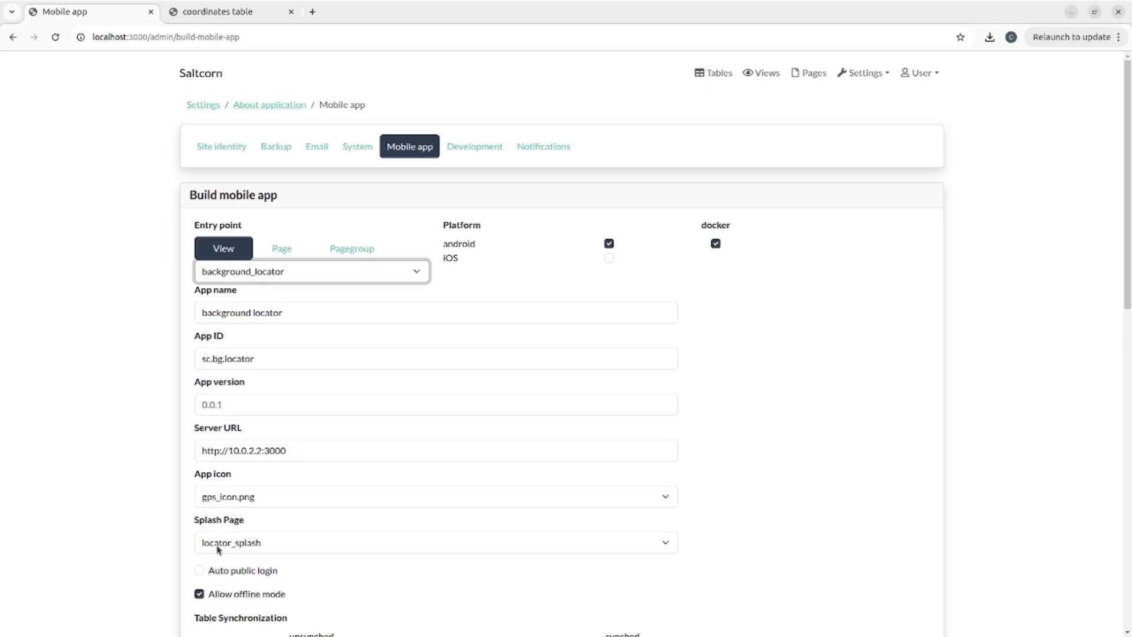
pyautogui.scroll(-5, 217, 548)
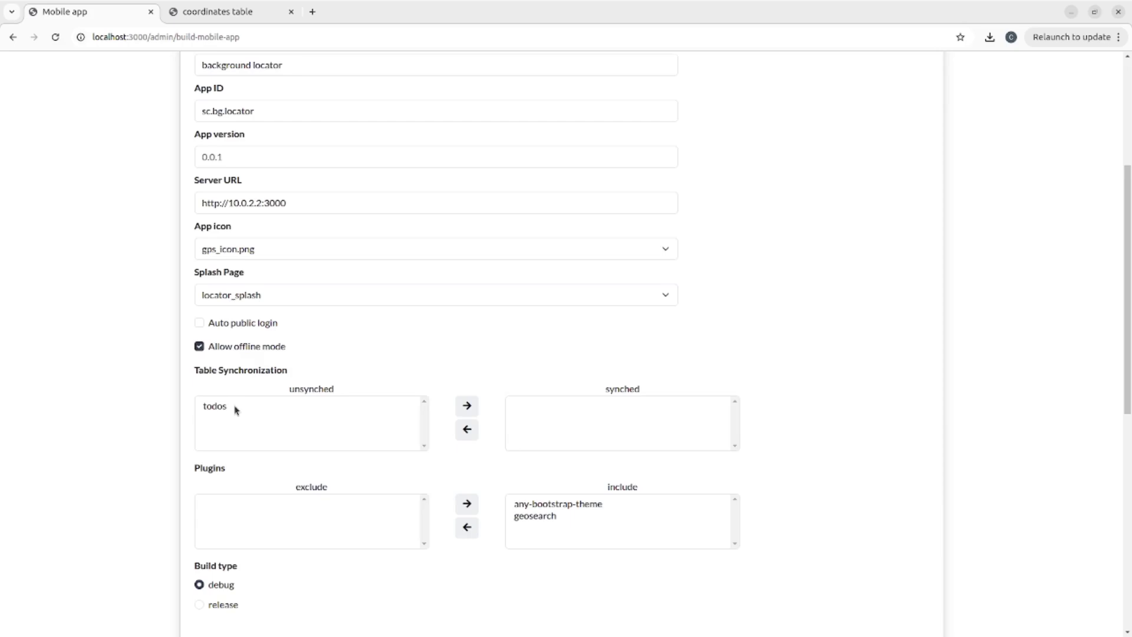
pyautogui.scroll(-8, 235, 410)
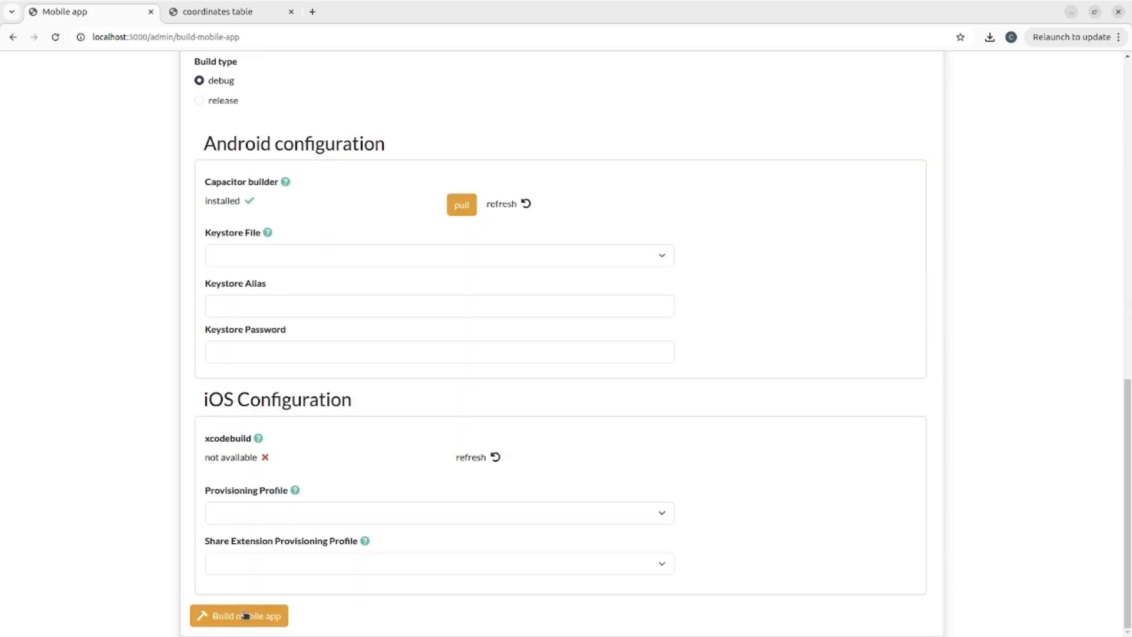
pyautogui.click(246, 615)
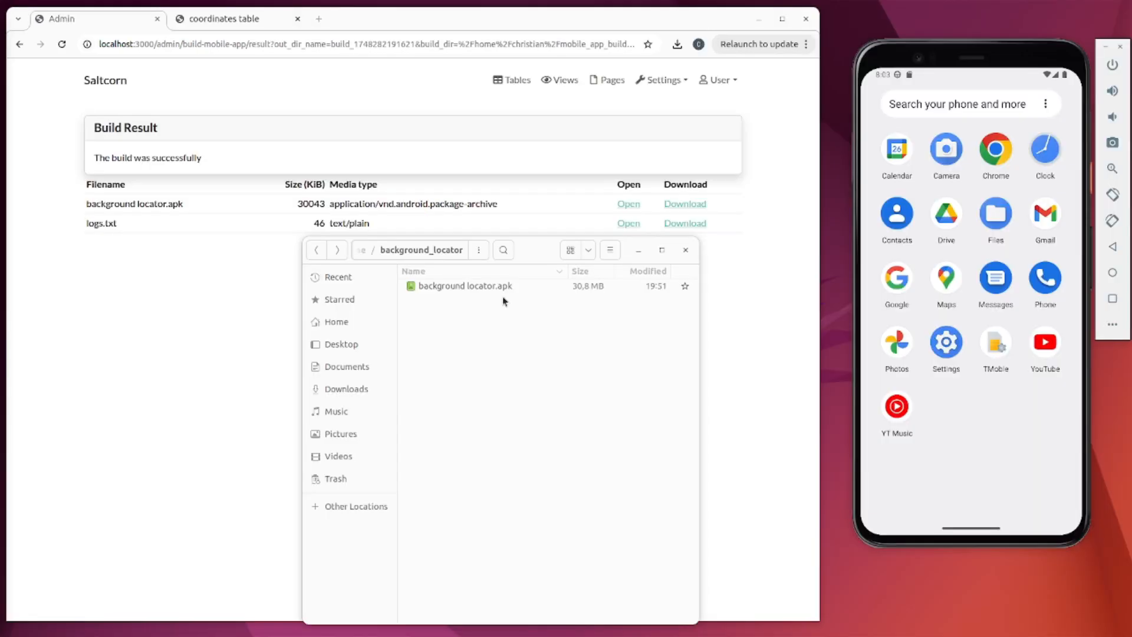
pyautogui.moveTo(496, 288); pyautogui.dragTo(1001, 426)
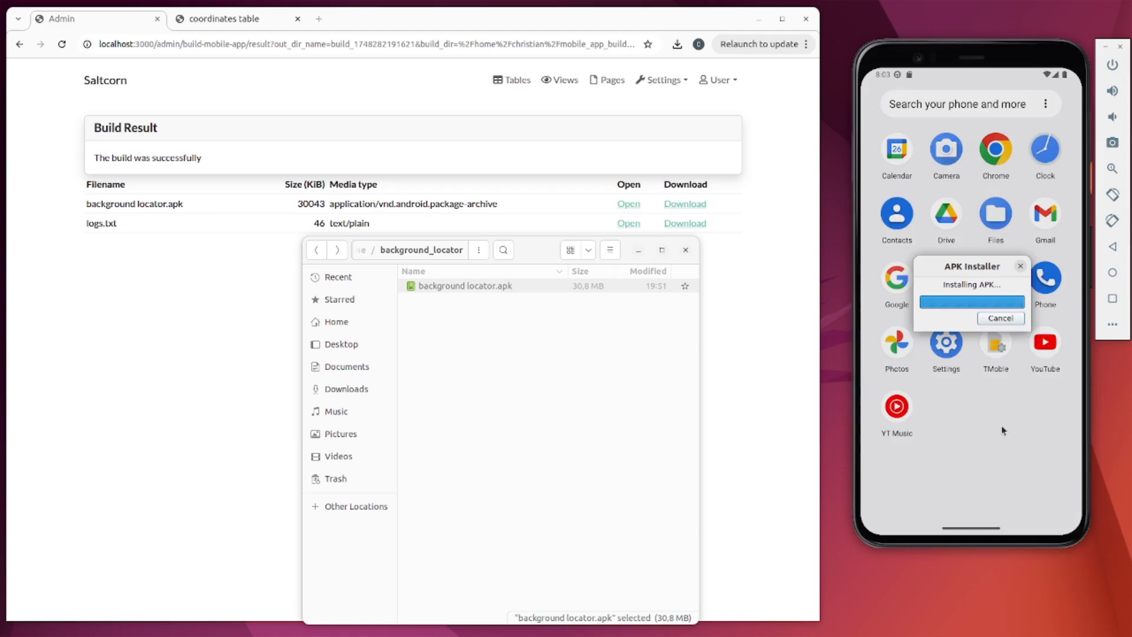
# - Launch the background locator app and log in with the admin e-mail and password
pyautogui.click(894, 147)
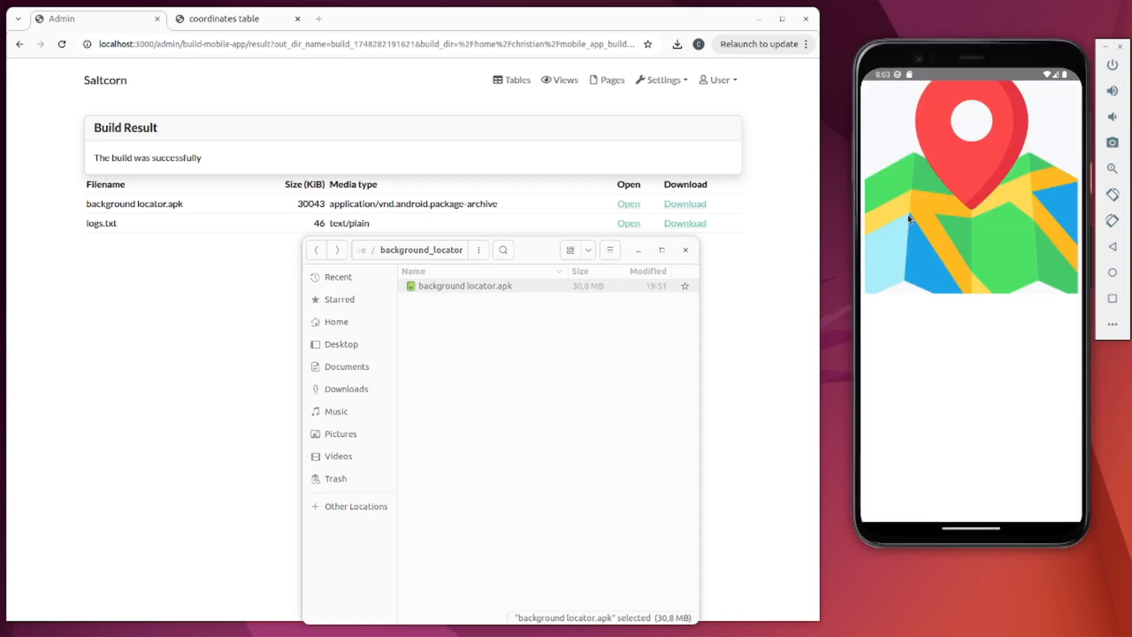
pyautogui.click(931, 189)
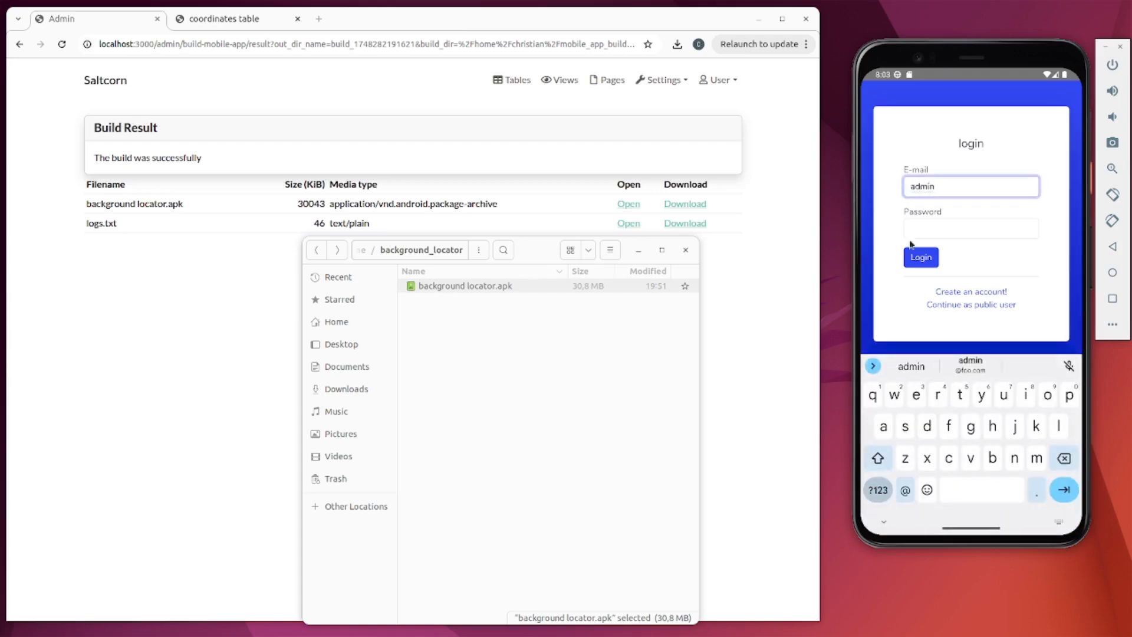
pyautogui.click(976, 369)
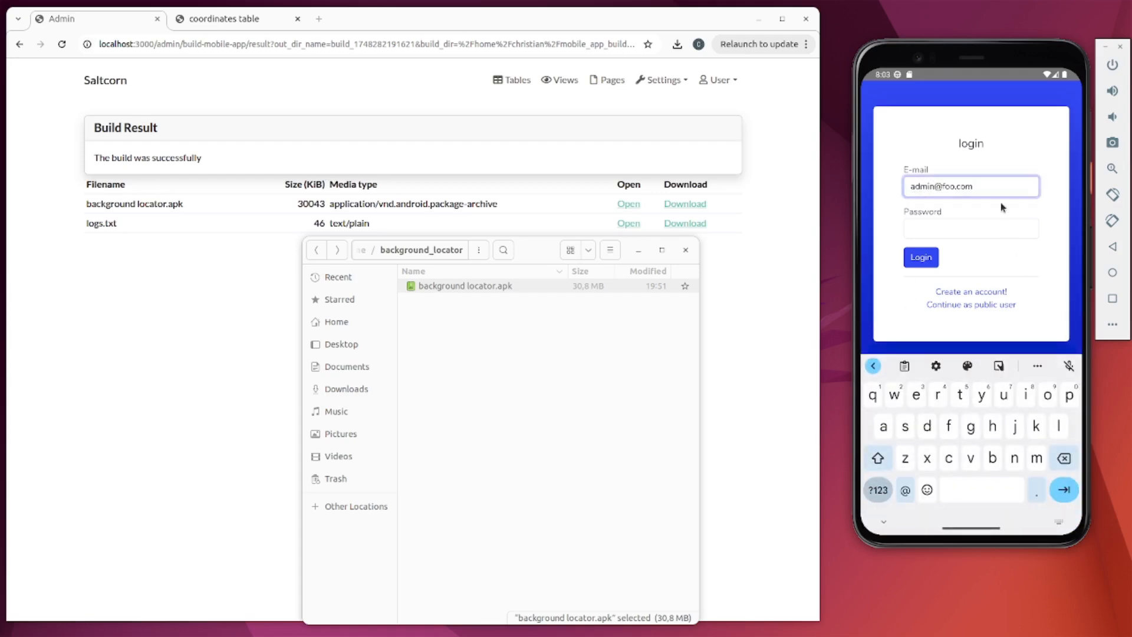
pyautogui.click(977, 234)
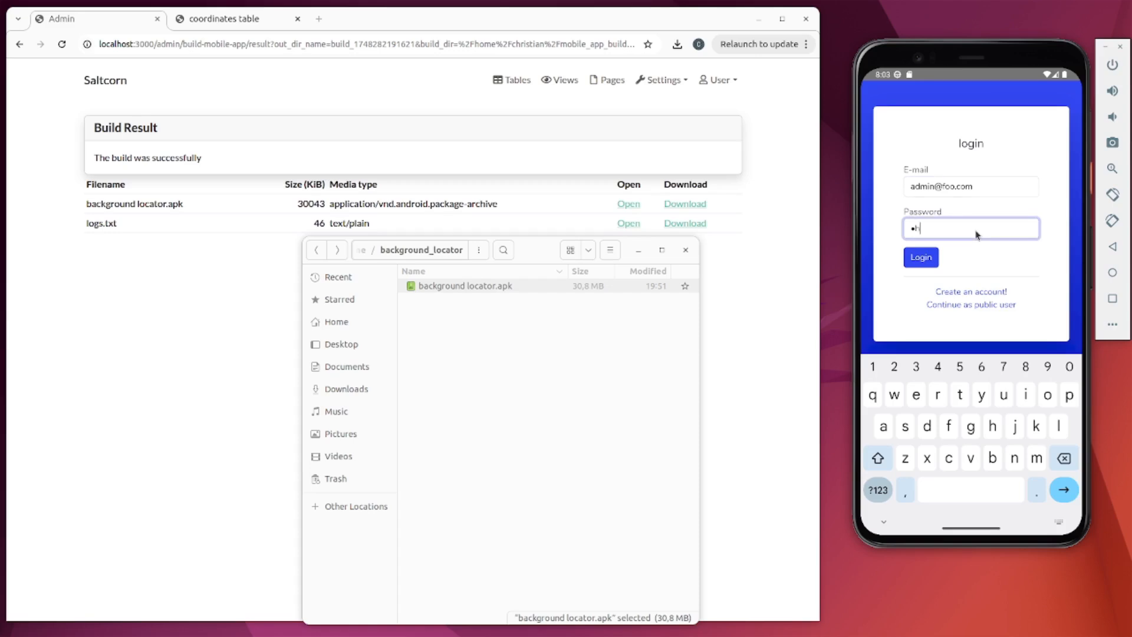
pyautogui.press('Return')
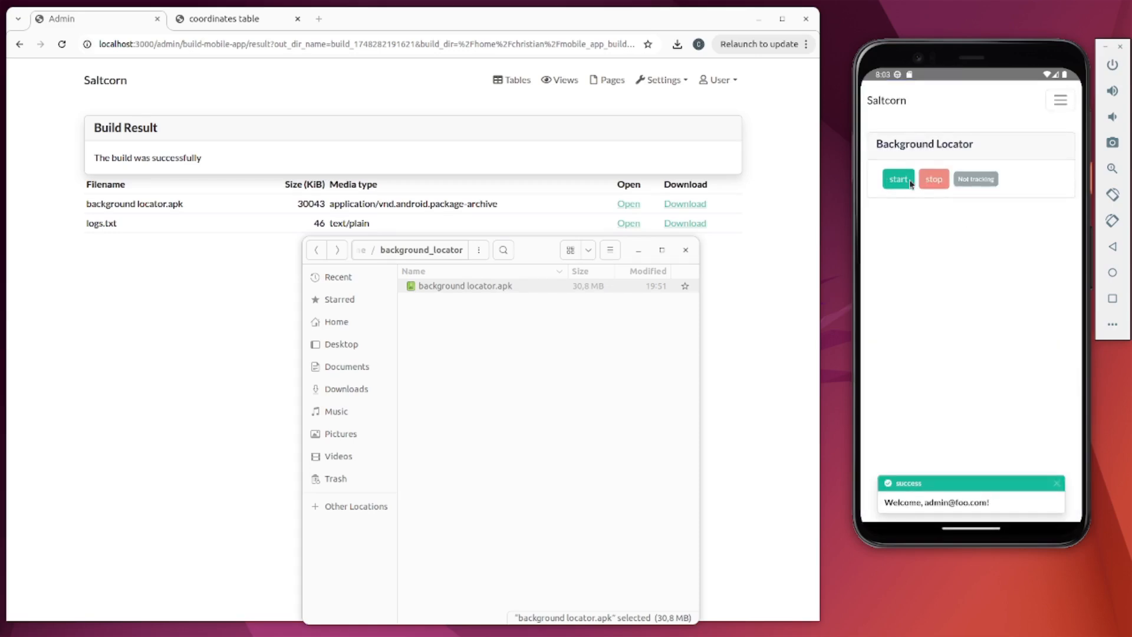
pyautogui.click(893, 179)
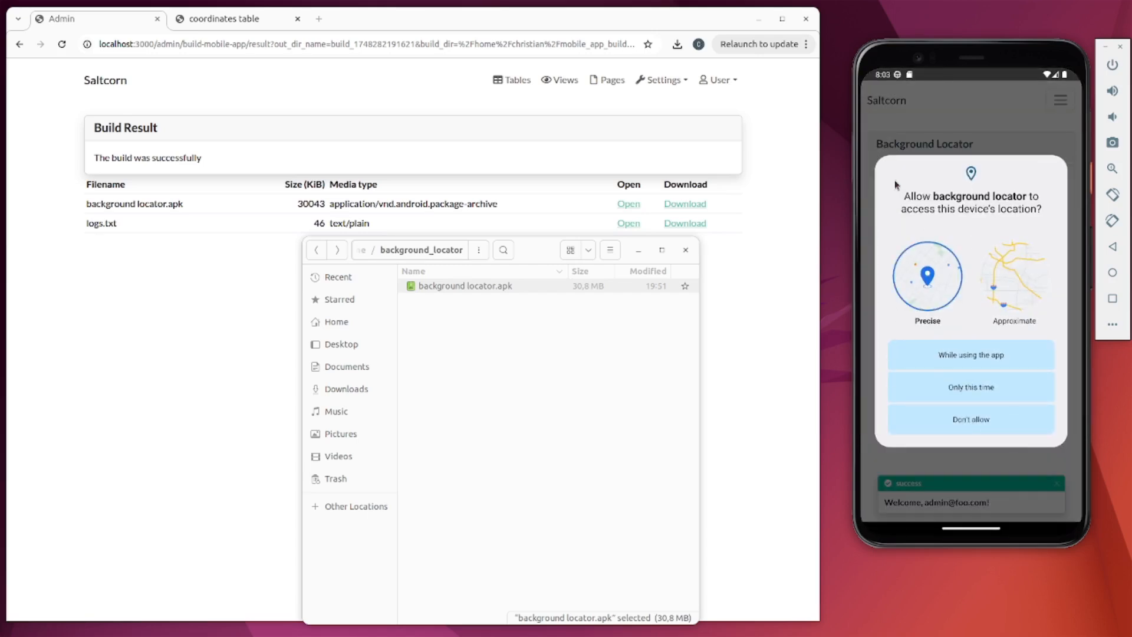
pyautogui.click(929, 390)
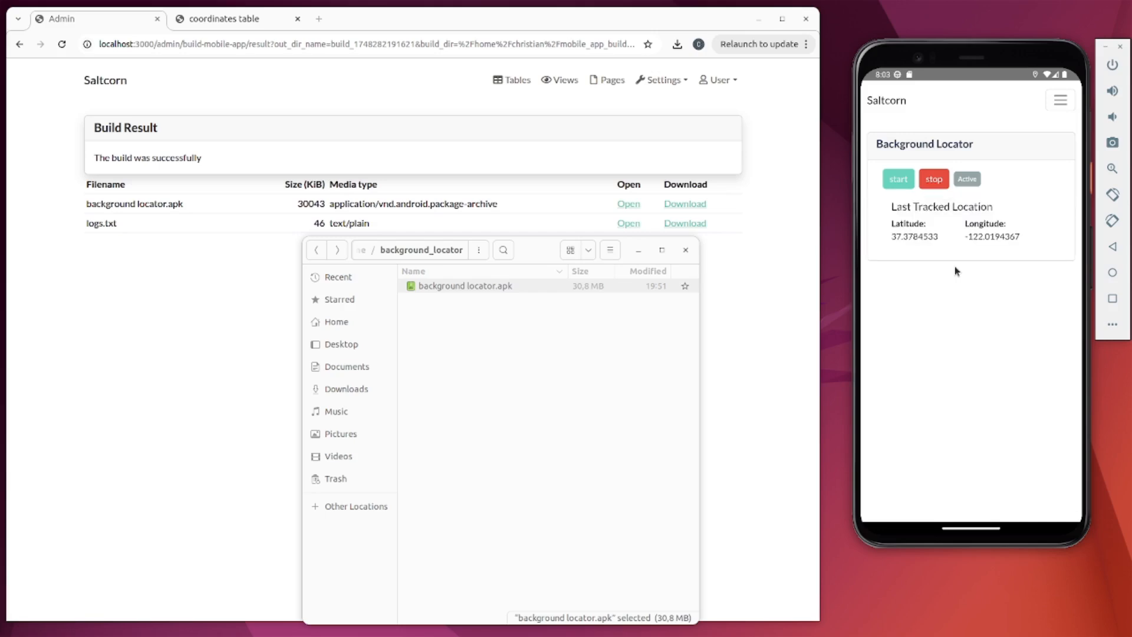
pyautogui.click(1111, 327)
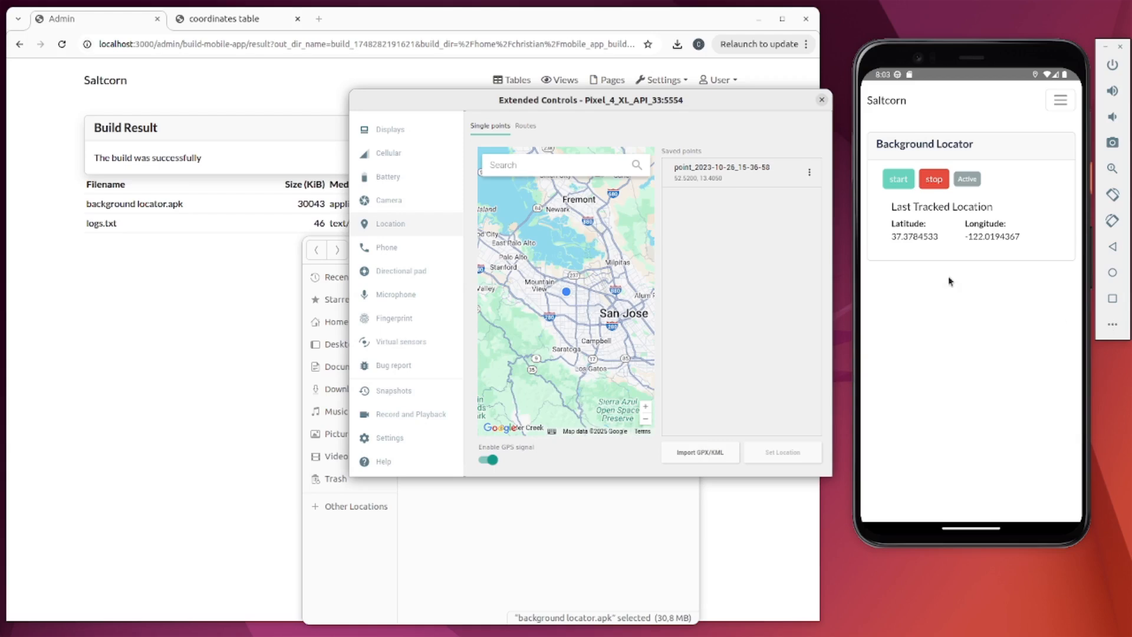
# - Move the phone to a San Jose point, then to Sunnyvale (37.3631733, -122.0304233)
pyautogui.click(593, 321)
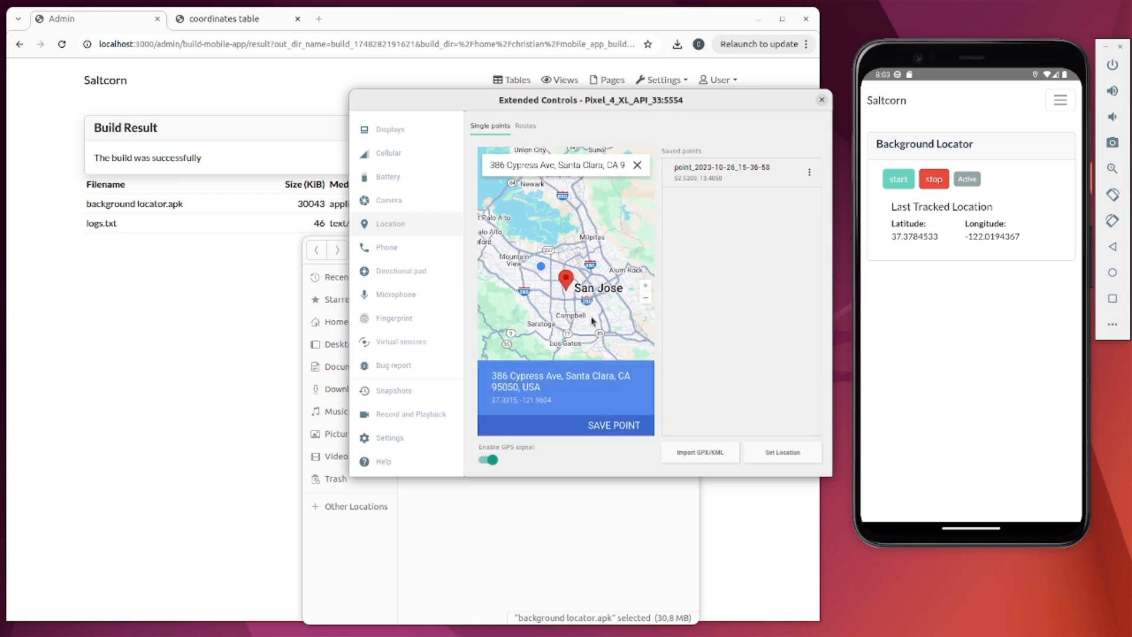
pyautogui.click(793, 459)
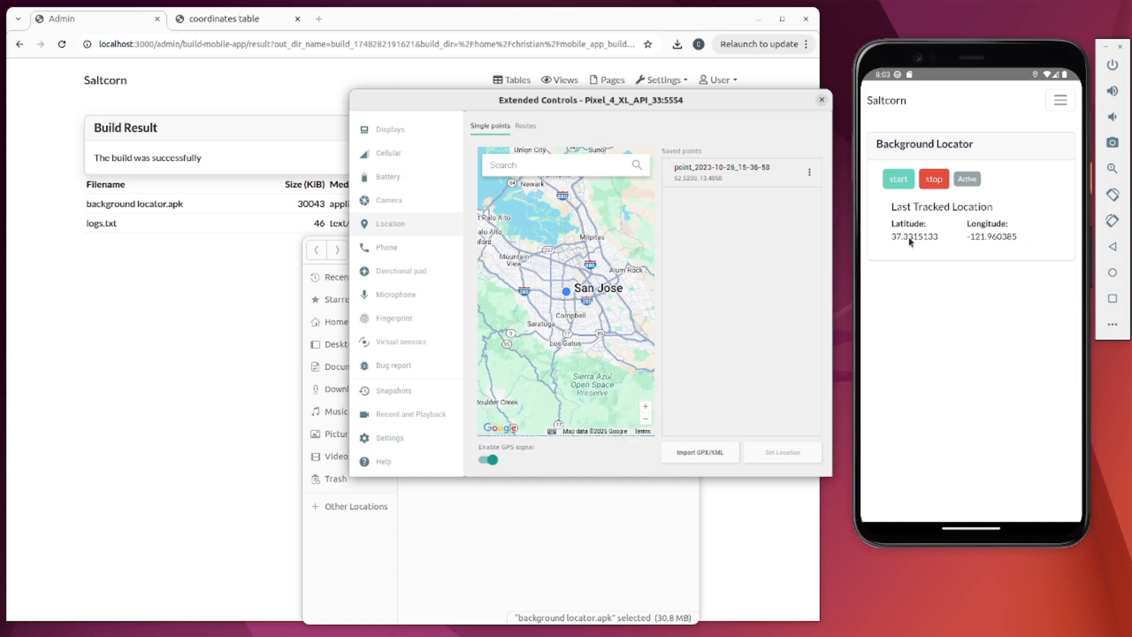
pyautogui.click(536, 278)
pyautogui.click(790, 459)
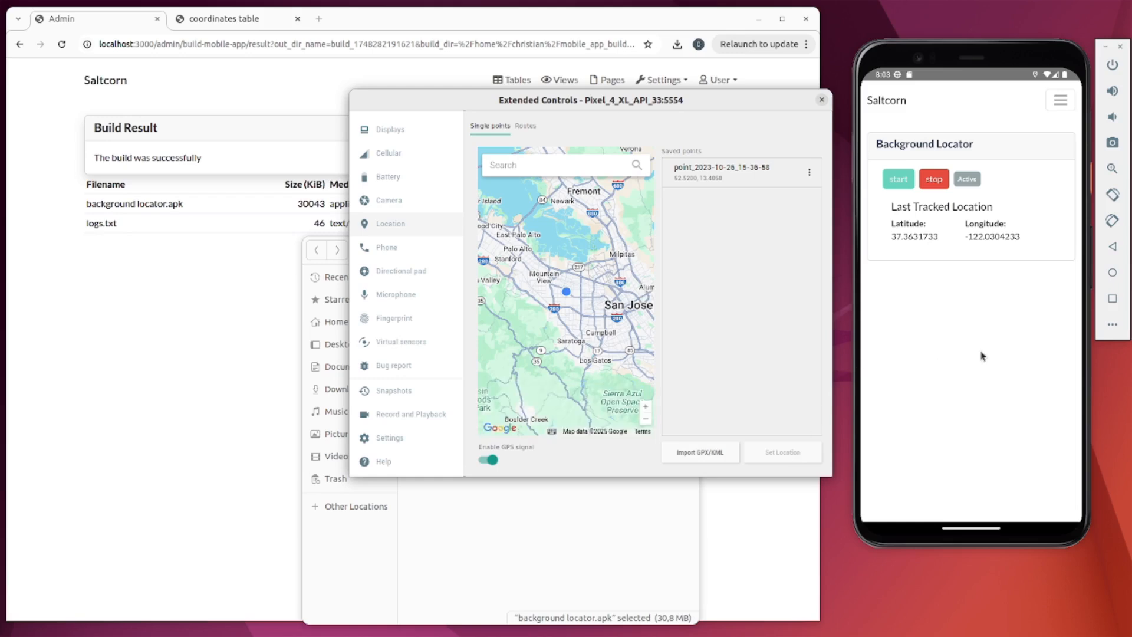
pyautogui.click(213, 283)
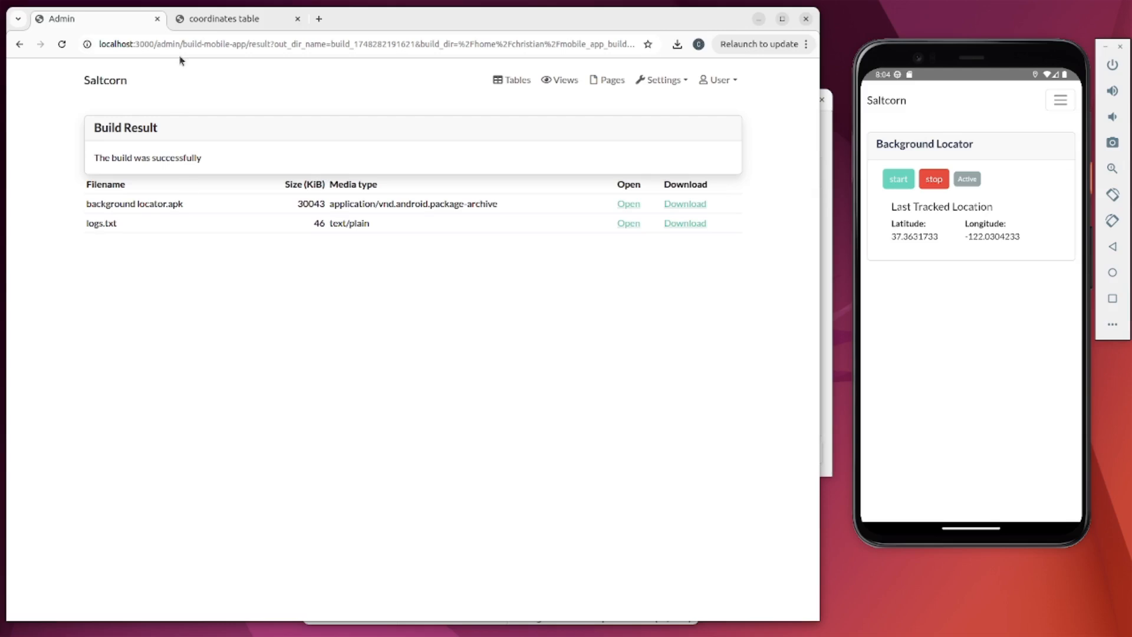
# - Review the three recorded rows stored in the coordinates table
pyautogui.click(250, 20)
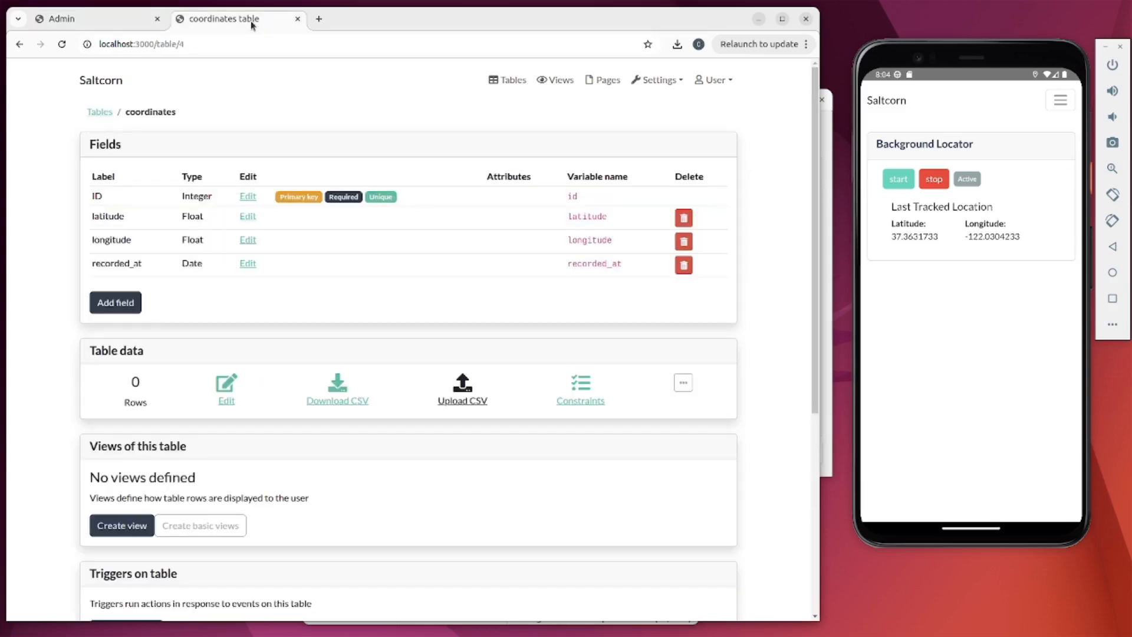
pyautogui.click(227, 389)
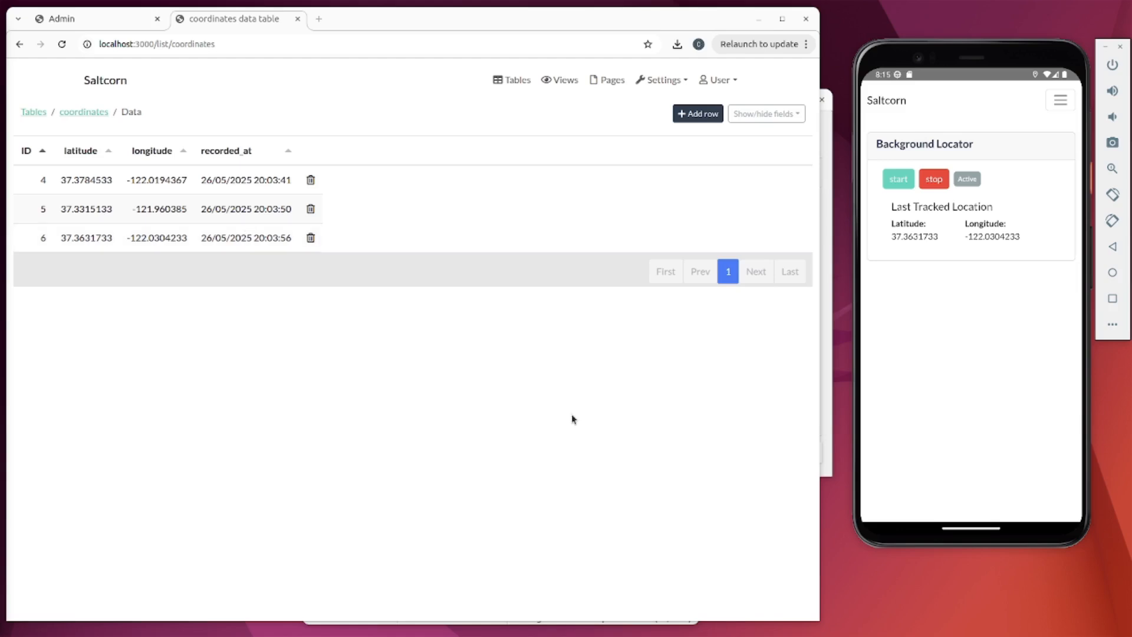
pyautogui.click(518, 79)
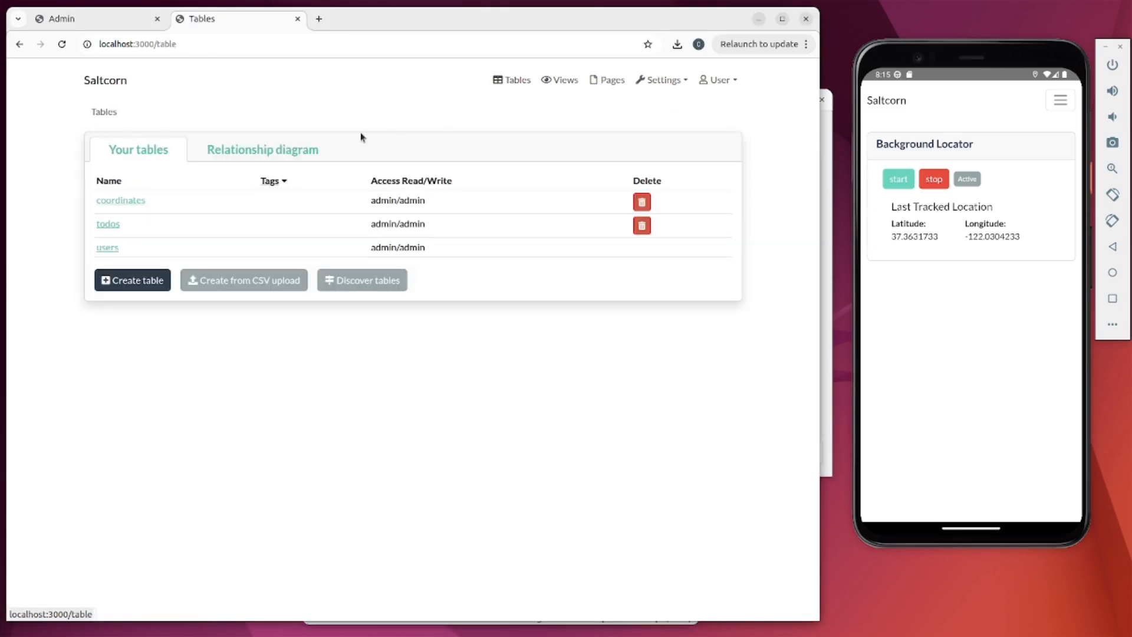
# - Enable Sync information on the coordinates table and return to the mobile app build settings
pyautogui.click(140, 200)
pyautogui.scroll(-5, 255, 284)
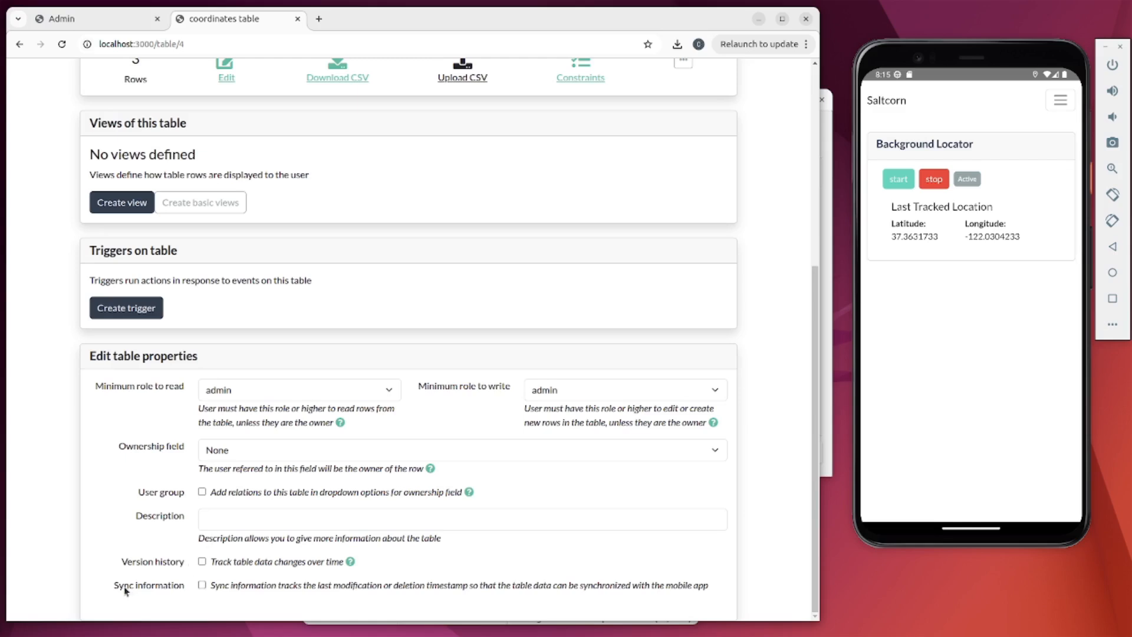
pyautogui.click(202, 586)
pyautogui.scroll(5, 389, 406)
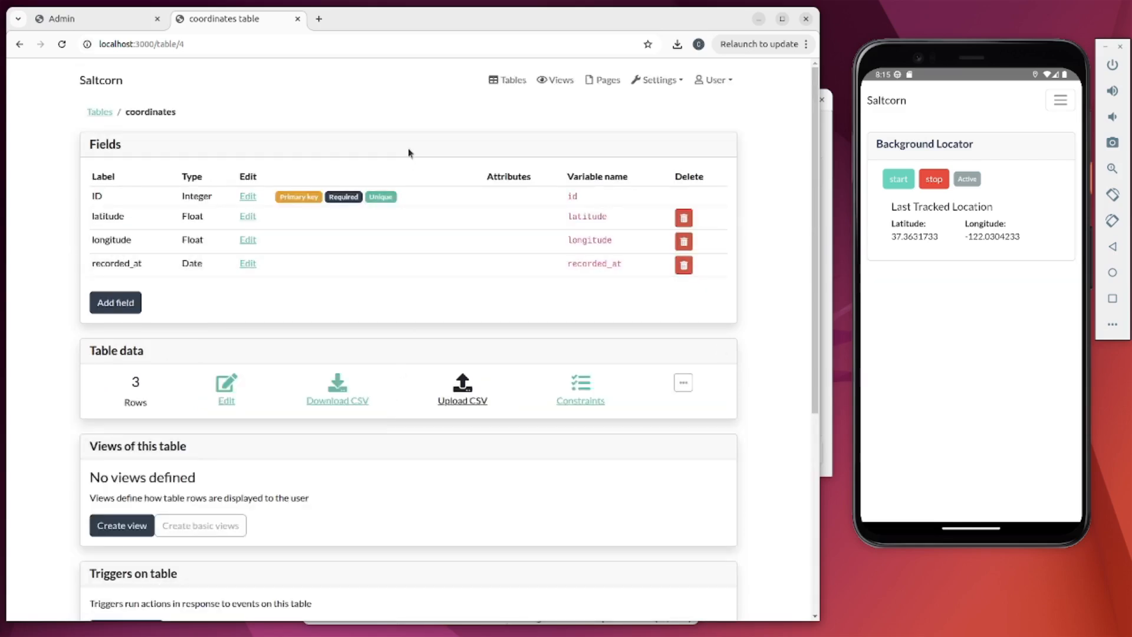
pyautogui.click(106, 26)
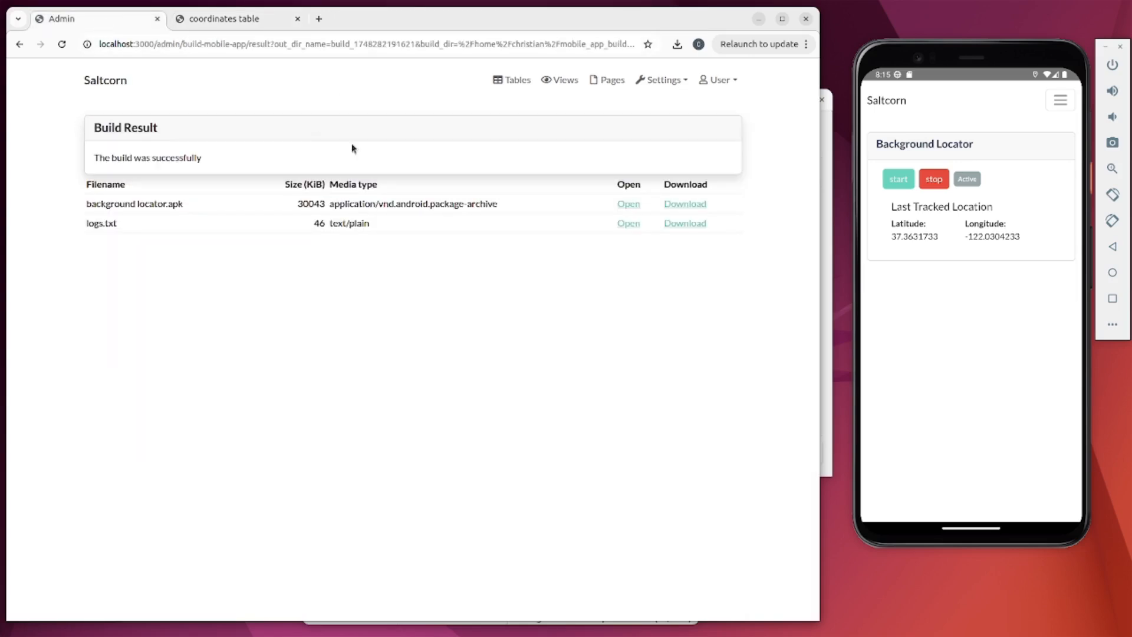
pyautogui.click(19, 45)
# - Move the coordinates table from unsynched to synched tables in the build settings
pyautogui.scroll(5, 242, 127)
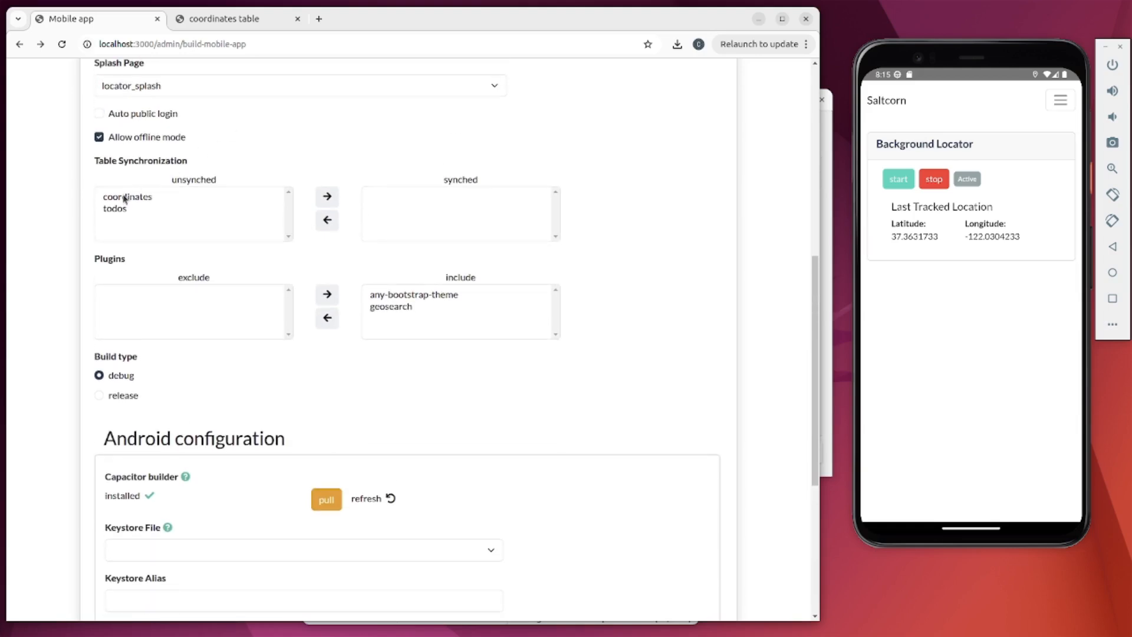
pyautogui.click(125, 198)
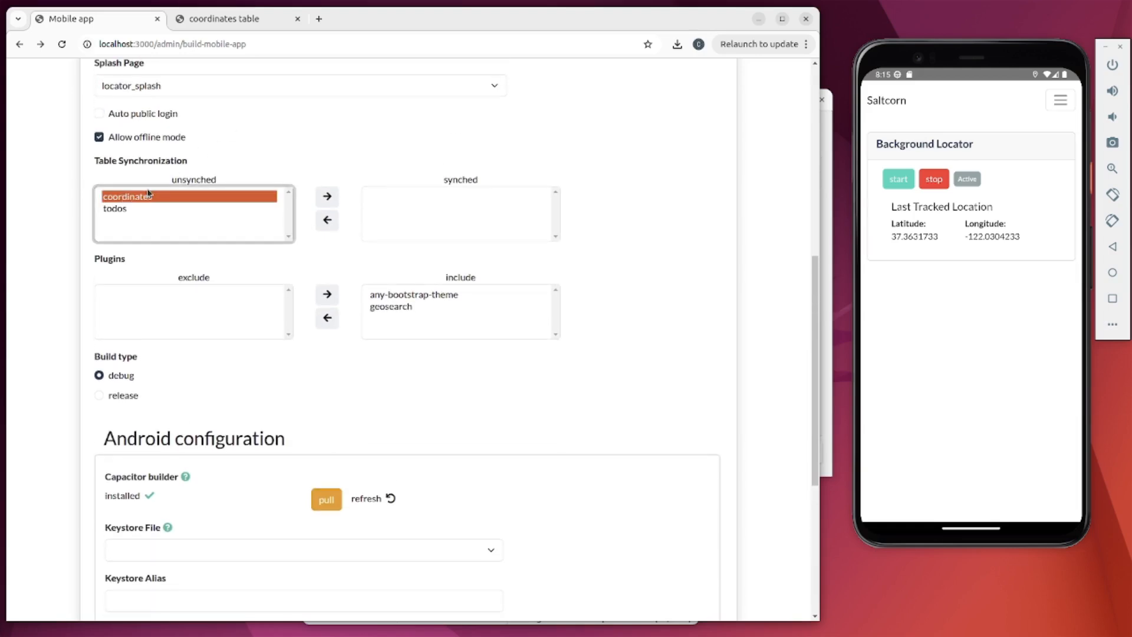
pyautogui.click(332, 196)
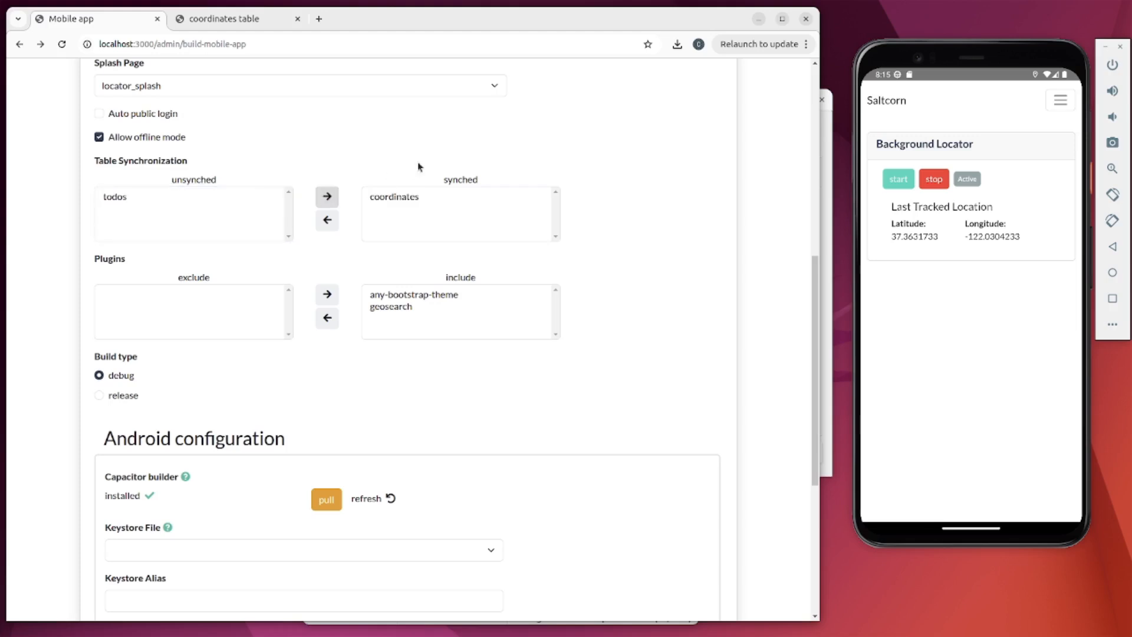
# - Rebuild the Android app, producing background locator.apk and logs.txt, and log in on the phone
pyautogui.scroll(5, 418, 167)
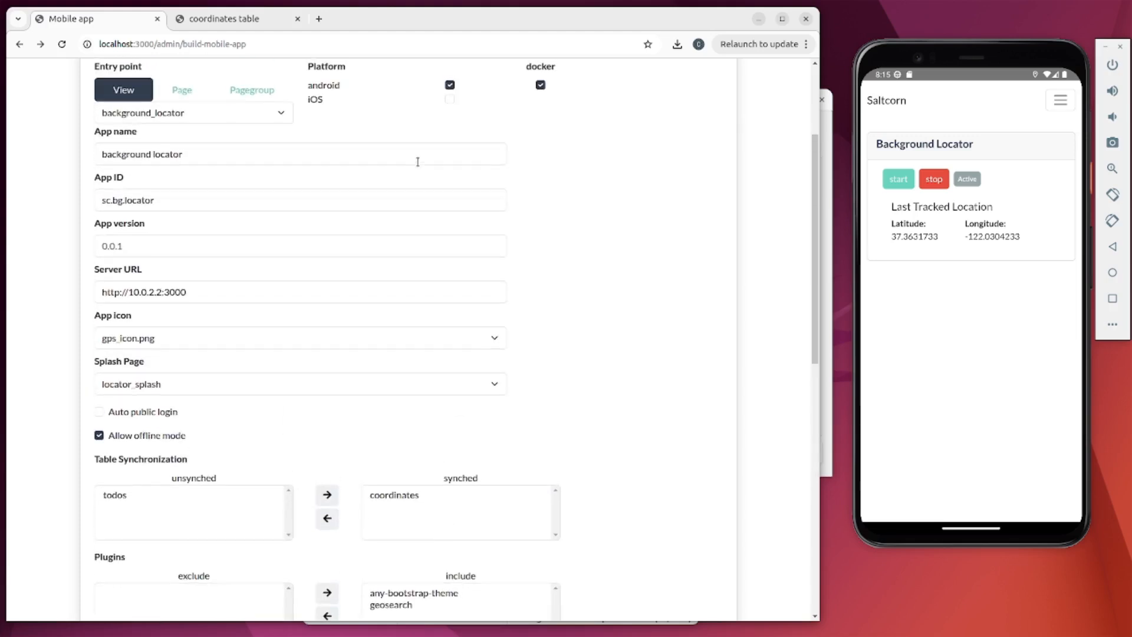
pyautogui.scroll(-9, 417, 164)
pyautogui.scroll(-2, 418, 161)
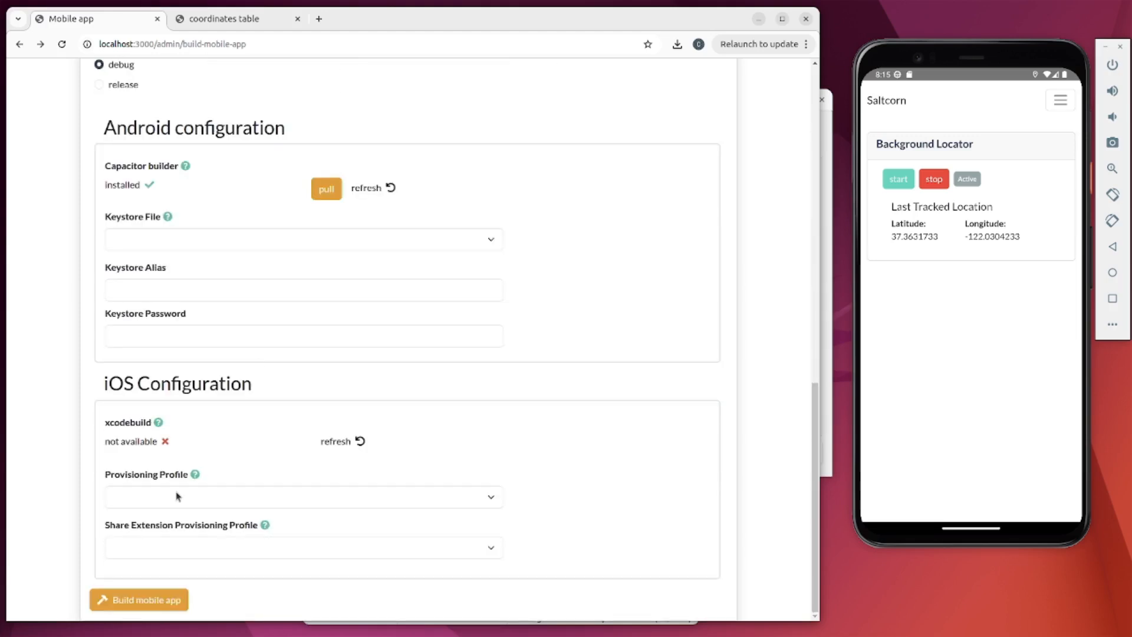
pyautogui.click(133, 601)
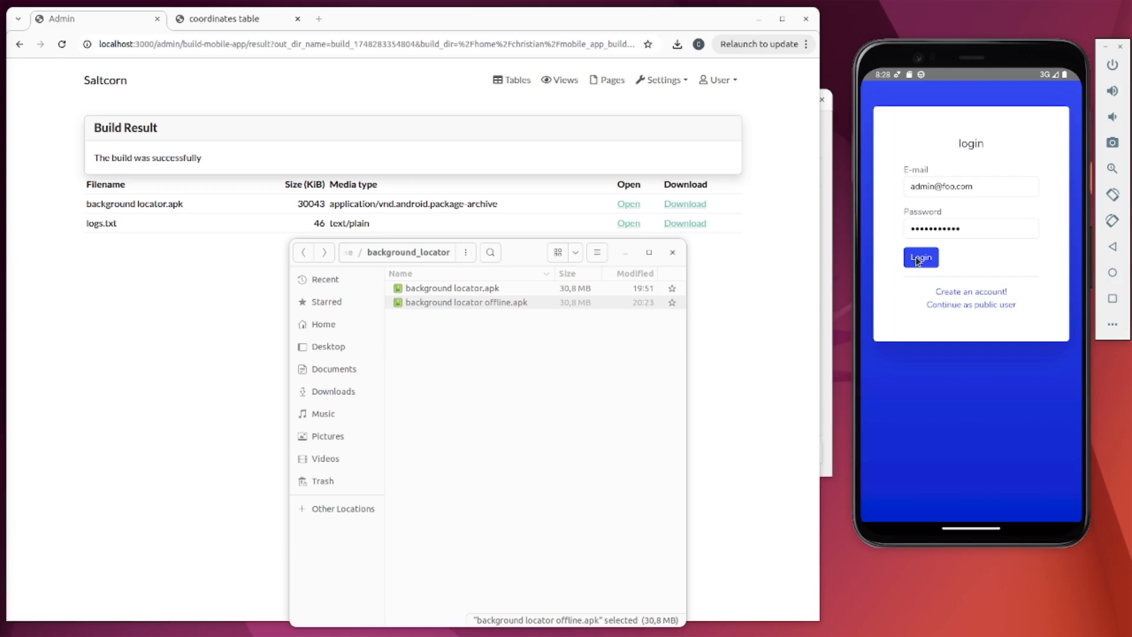
pyautogui.click(917, 258)
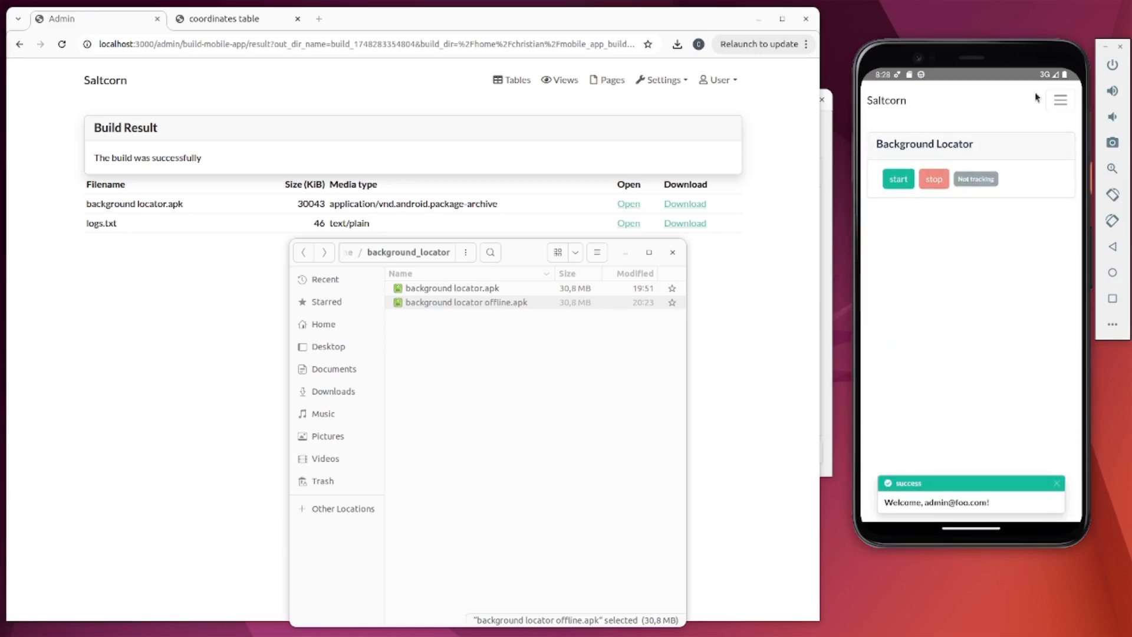
# - Take the phone offline by switching off T-Mobile mobile data
pyautogui.click(1059, 107)
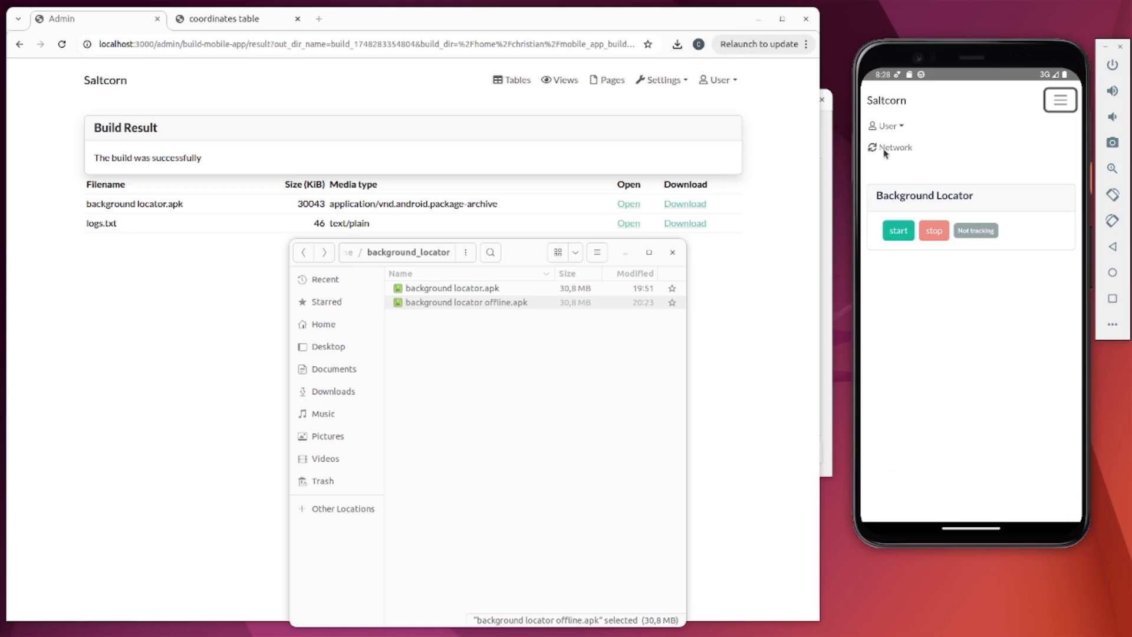
pyautogui.moveTo(962, 79); pyautogui.dragTo(970, 327)
pyautogui.click(951, 115)
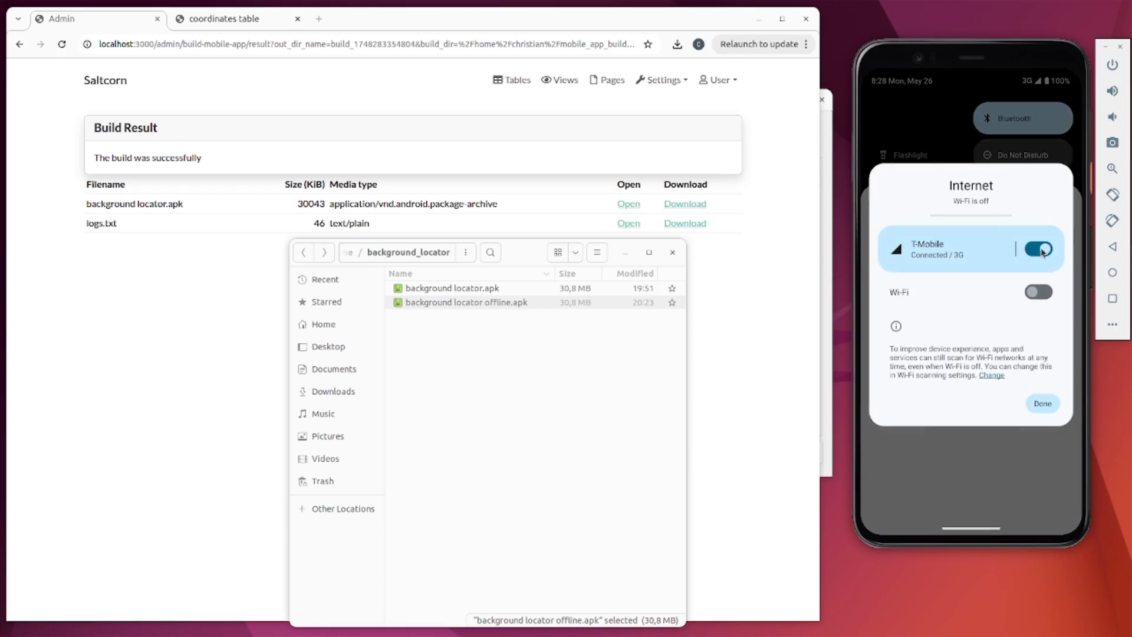
pyautogui.click(1042, 252)
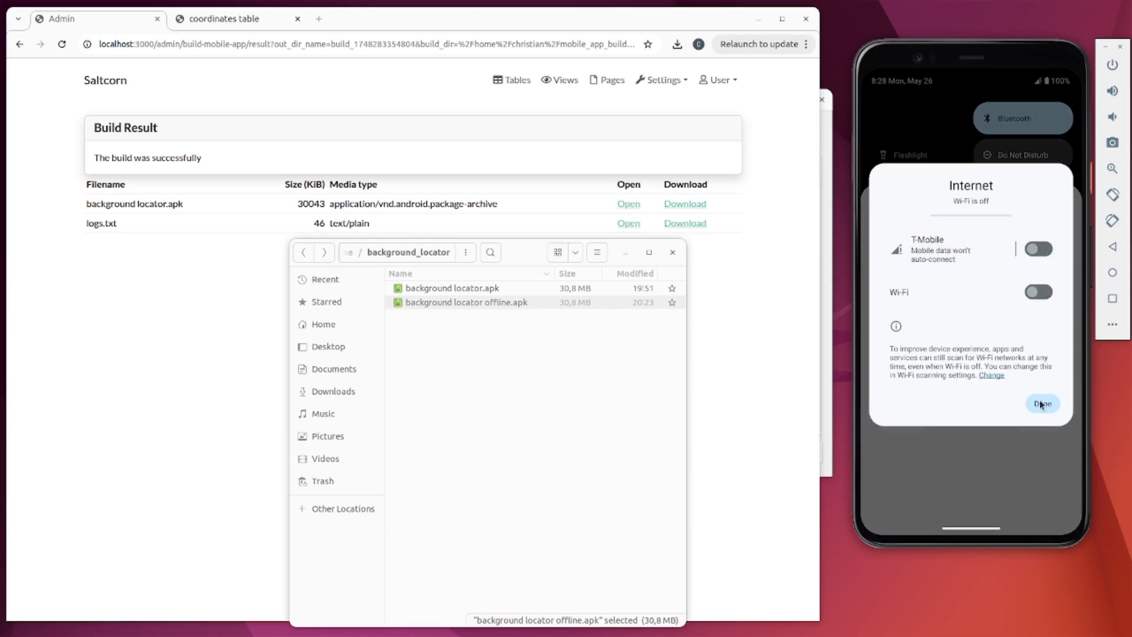
pyautogui.click(1042, 404)
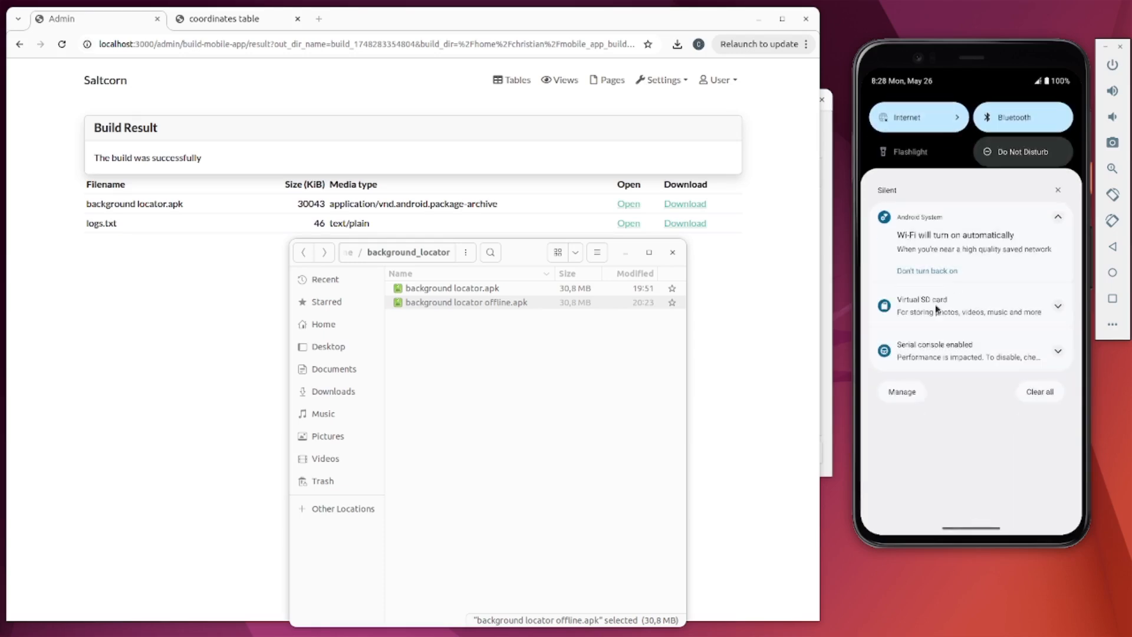
pyautogui.moveTo(938, 308); pyautogui.dragTo(952, 80)
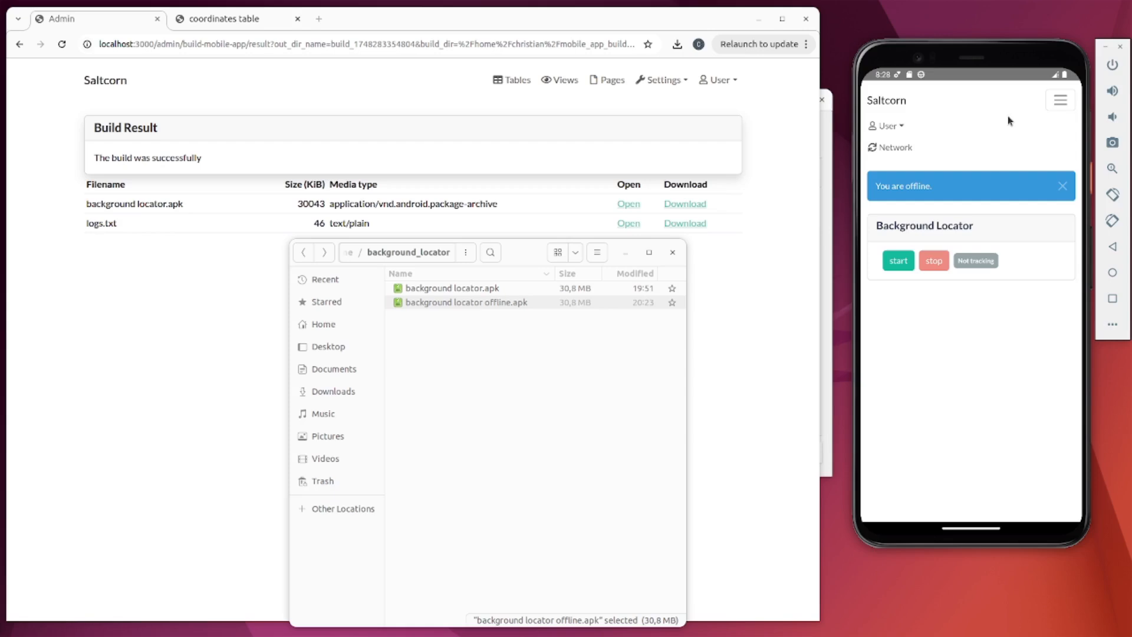
pyautogui.click(1066, 102)
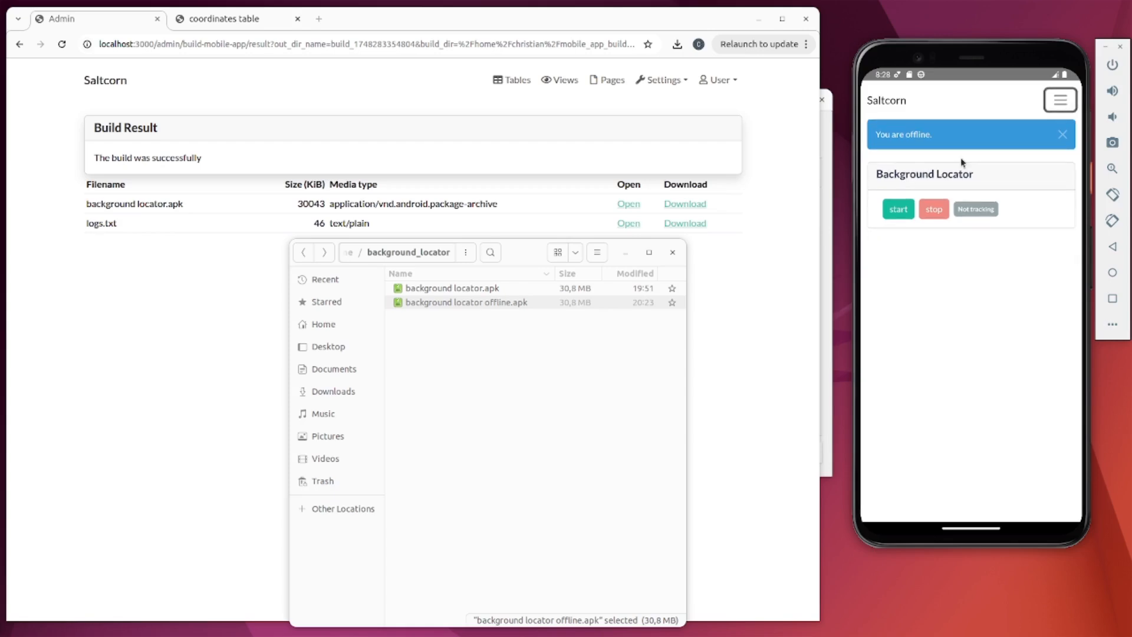
pyautogui.click(893, 211)
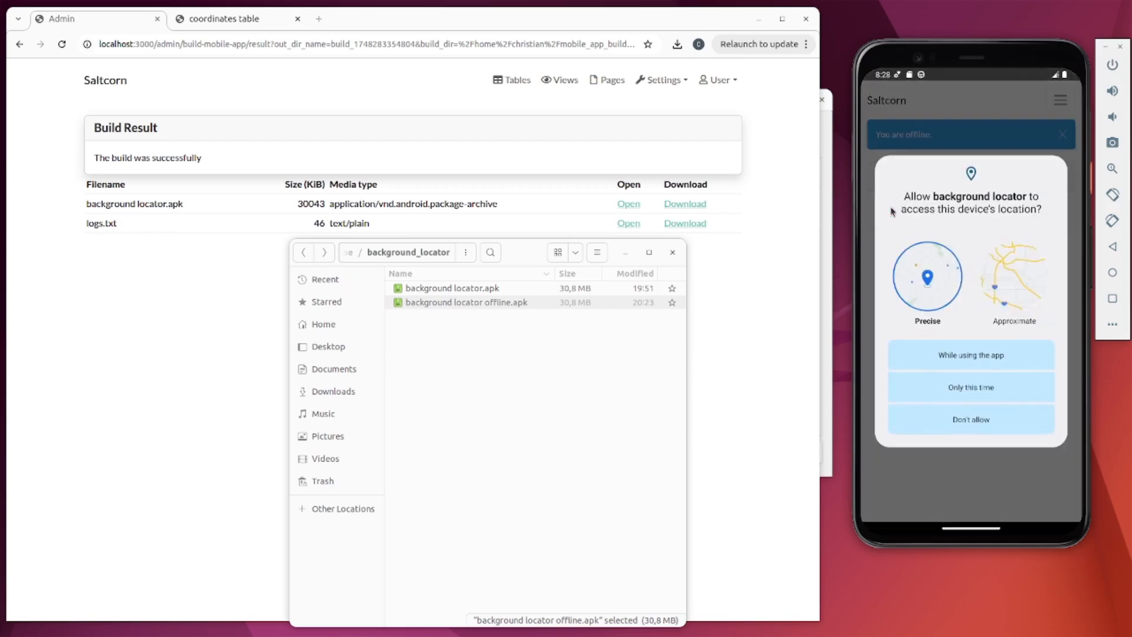
pyautogui.click(948, 387)
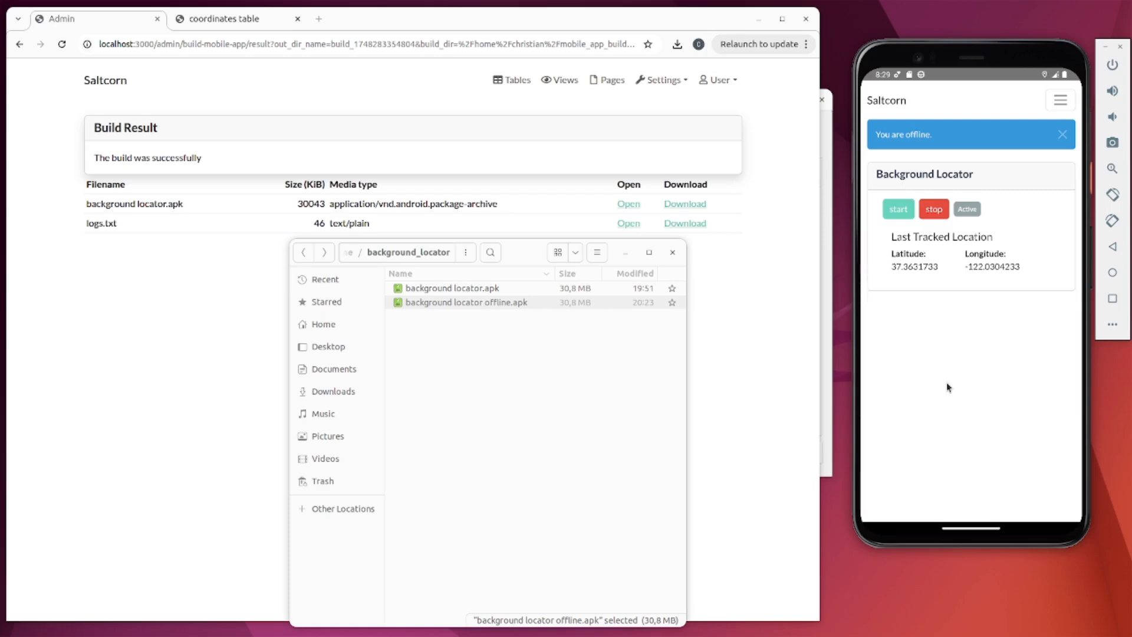
pyautogui.click(221, 22)
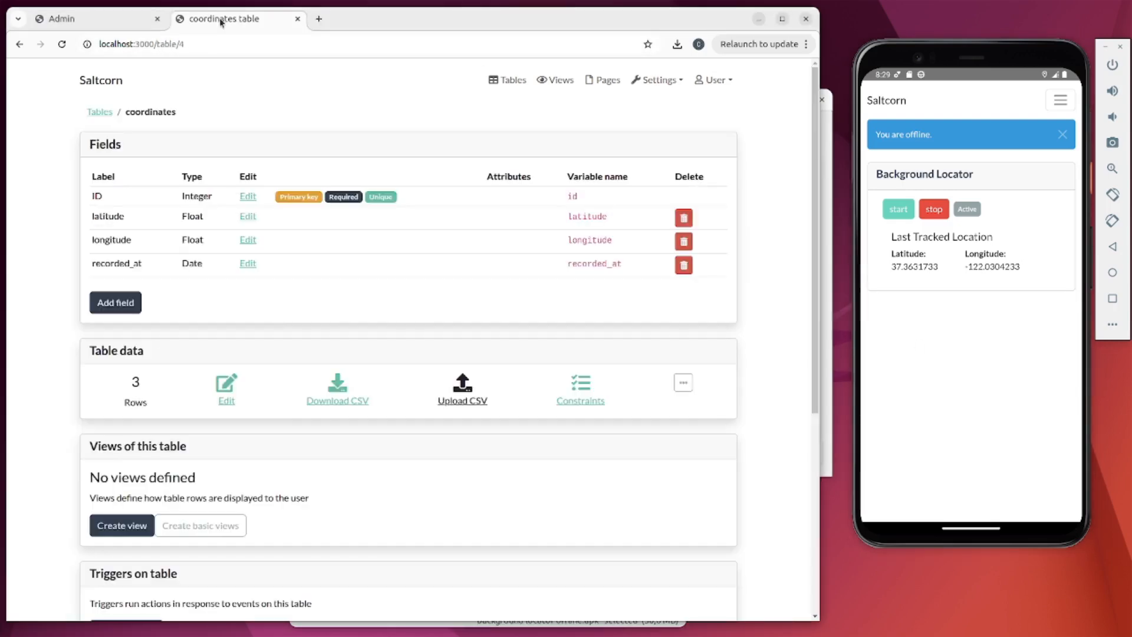
# - View the coordinates rows, then turn the phone's mobile data back on
pyautogui.click(232, 395)
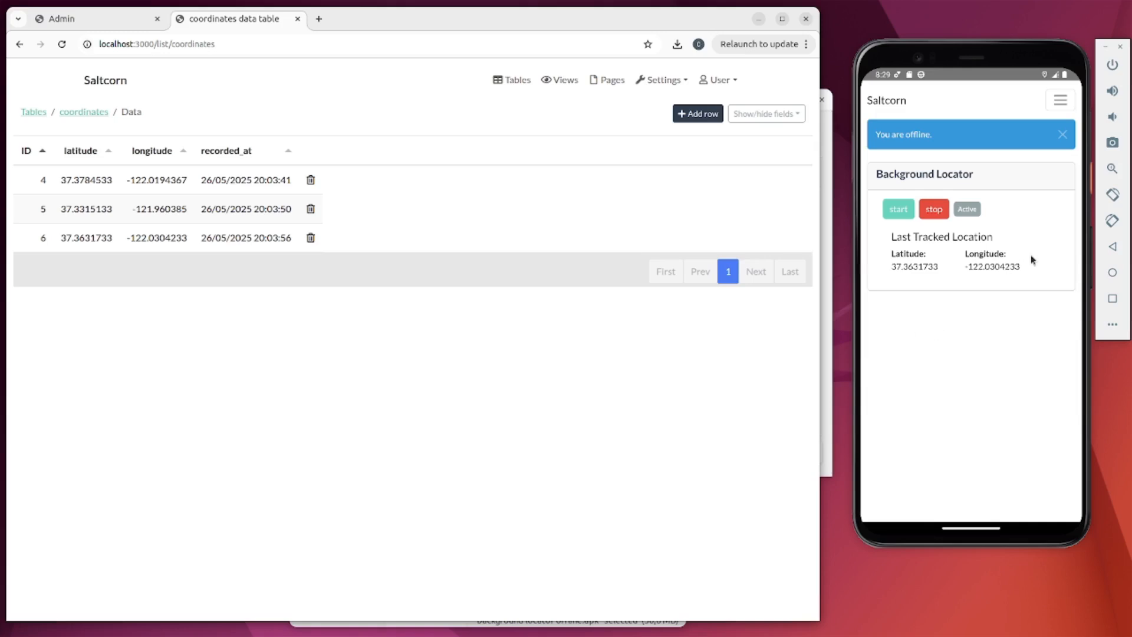
pyautogui.moveTo(963, 81); pyautogui.dragTo(917, 306)
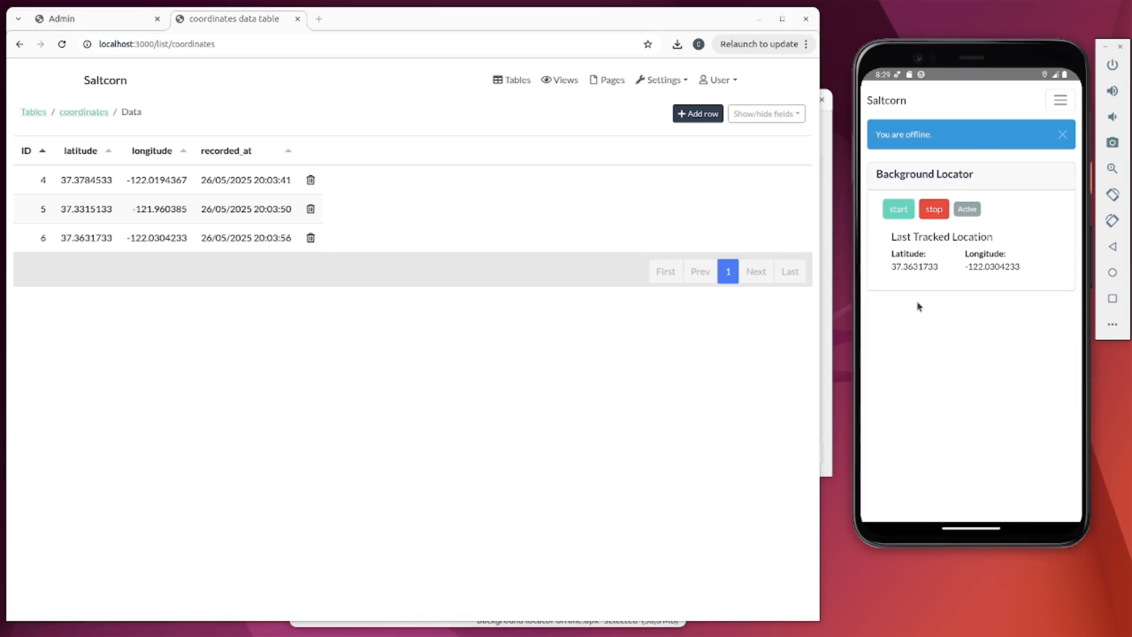
pyautogui.click(926, 118)
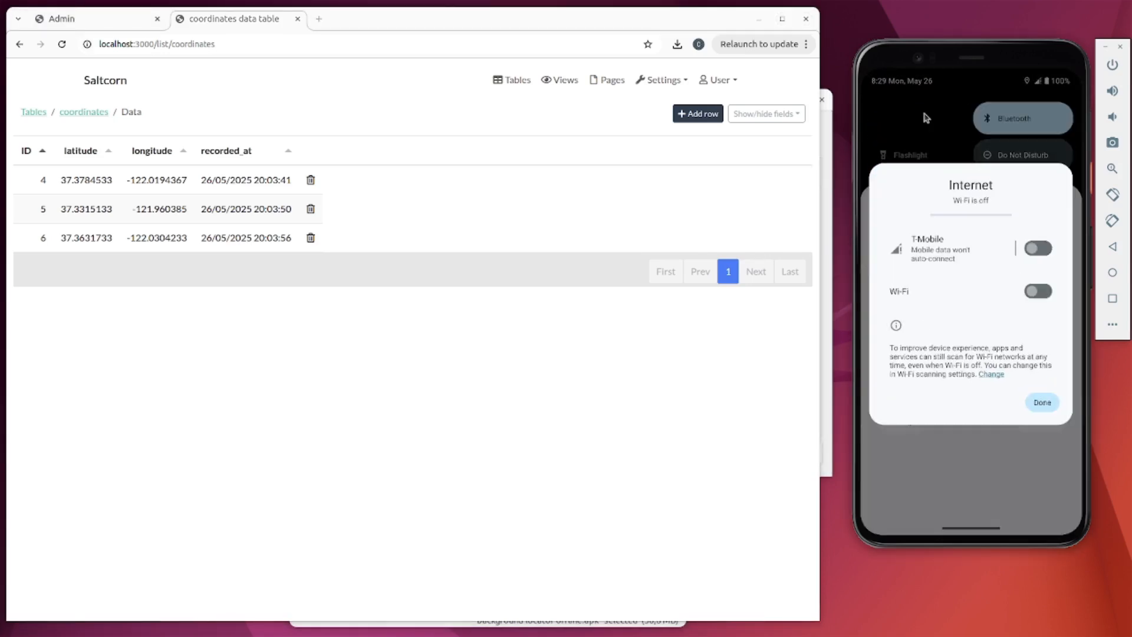
pyautogui.click(1033, 251)
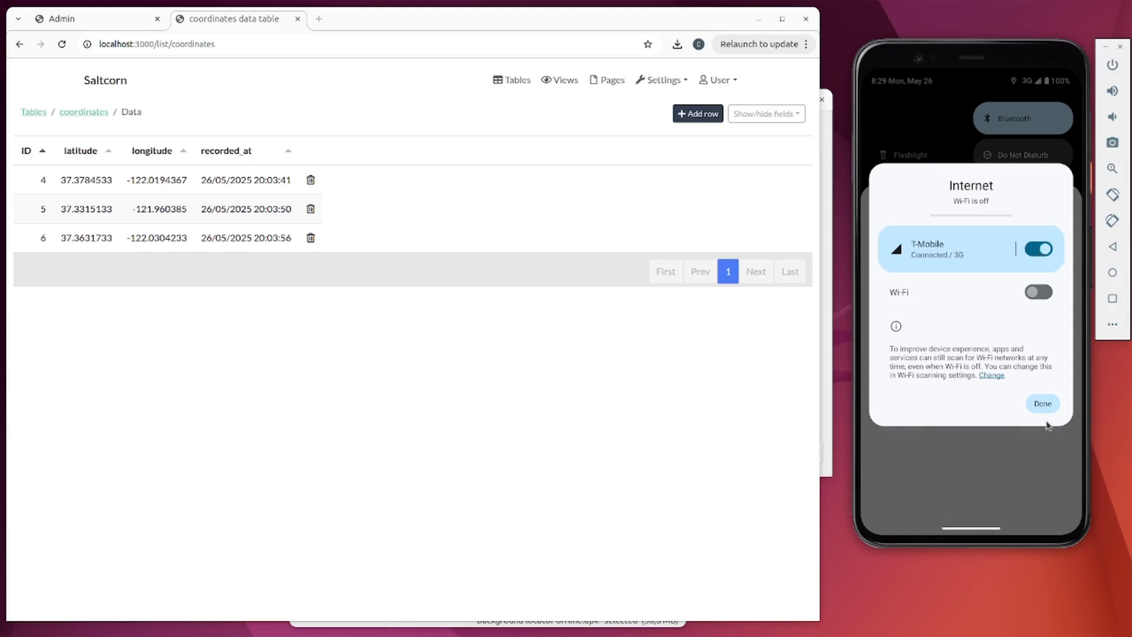
pyautogui.click(1043, 403)
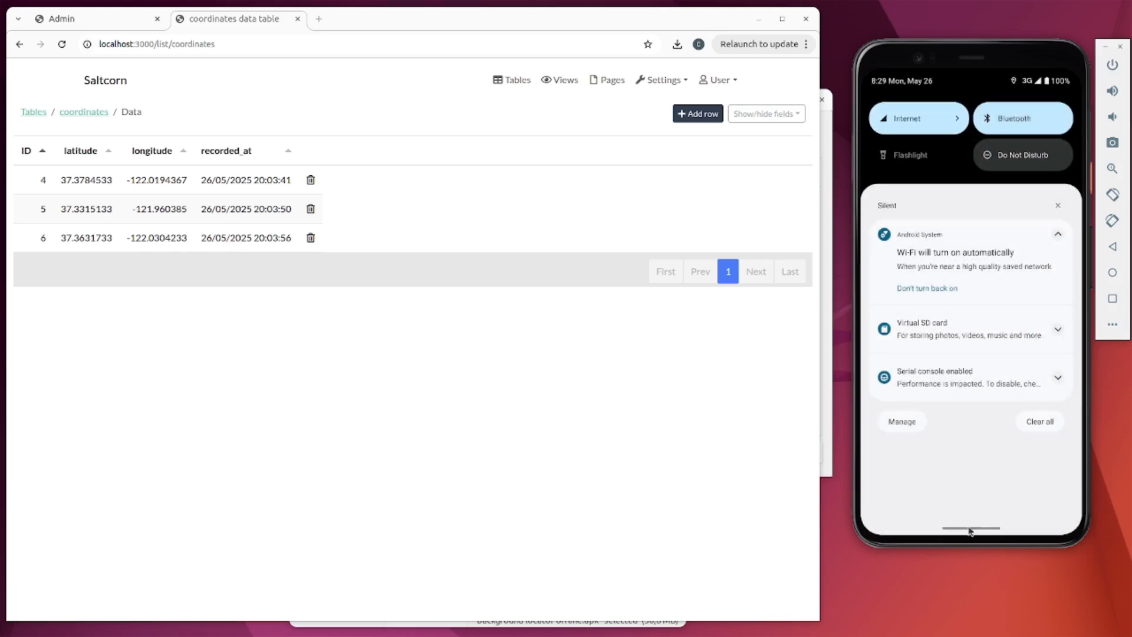
pyautogui.moveTo(973, 529); pyautogui.dragTo(926, 157)
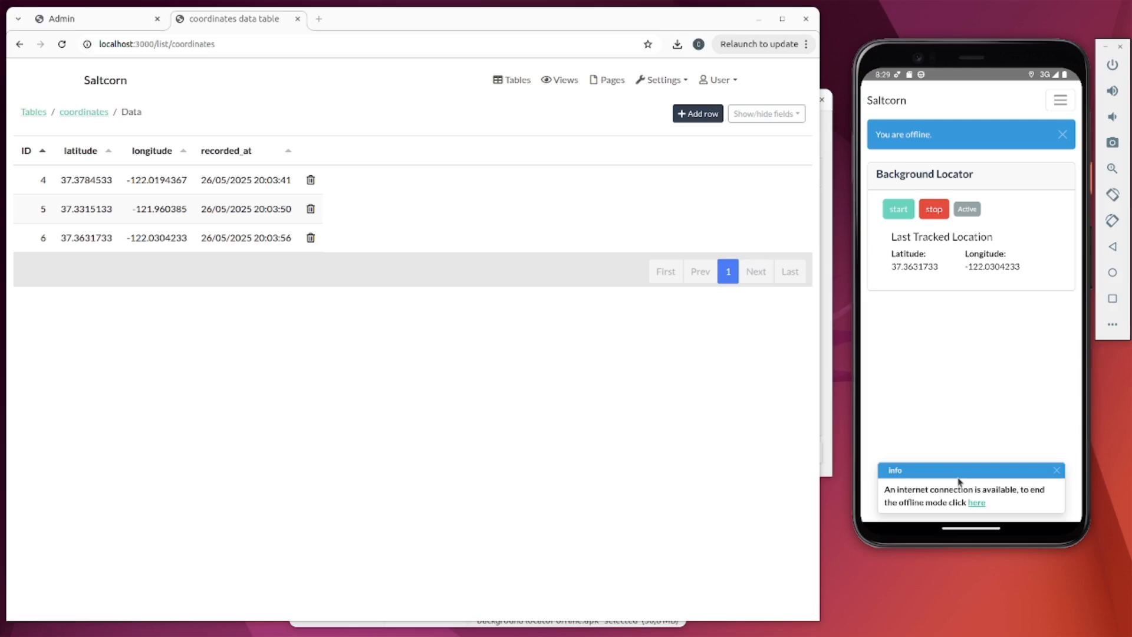
# - Sync offline data from the app's Network page and reload to see new row 7
pyautogui.click(1061, 101)
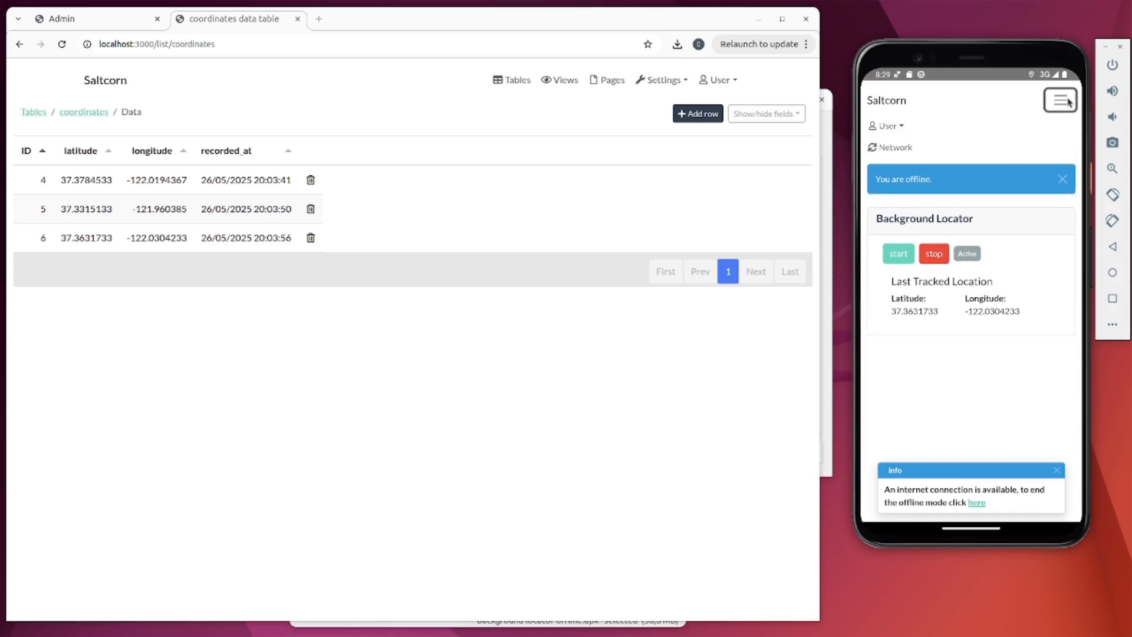
pyautogui.click(905, 151)
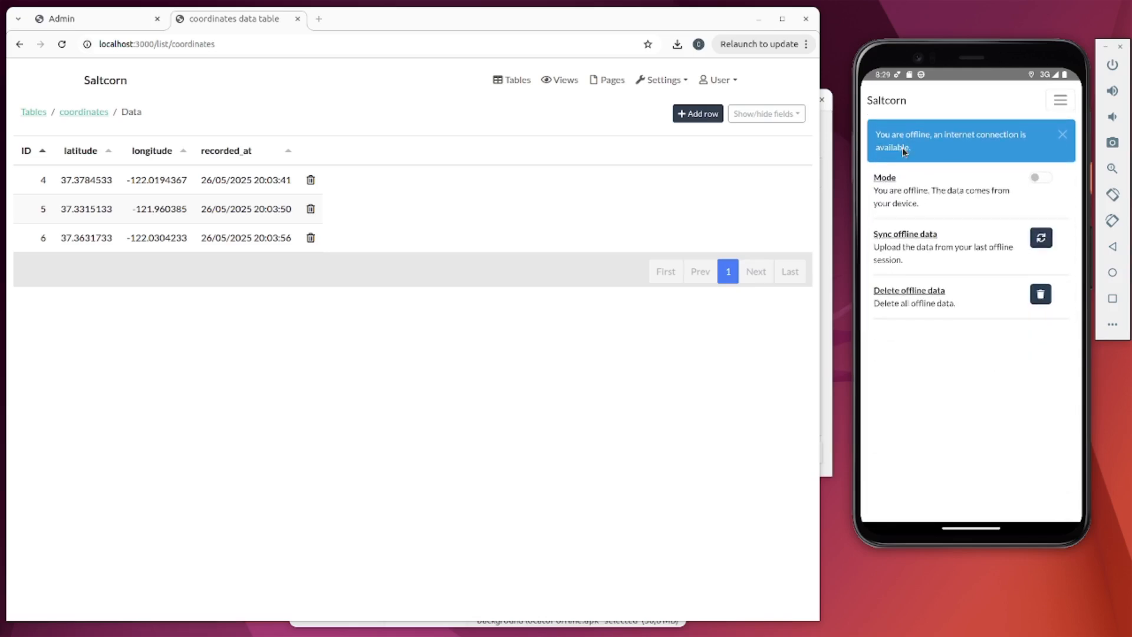
pyautogui.click(1043, 239)
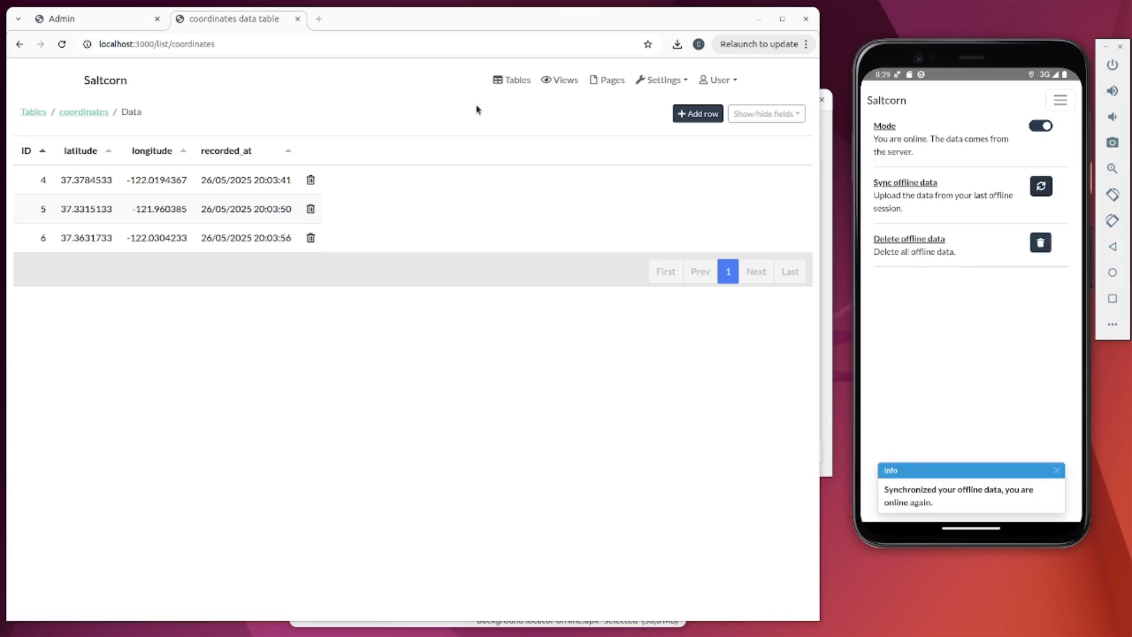
pyautogui.click(61, 44)
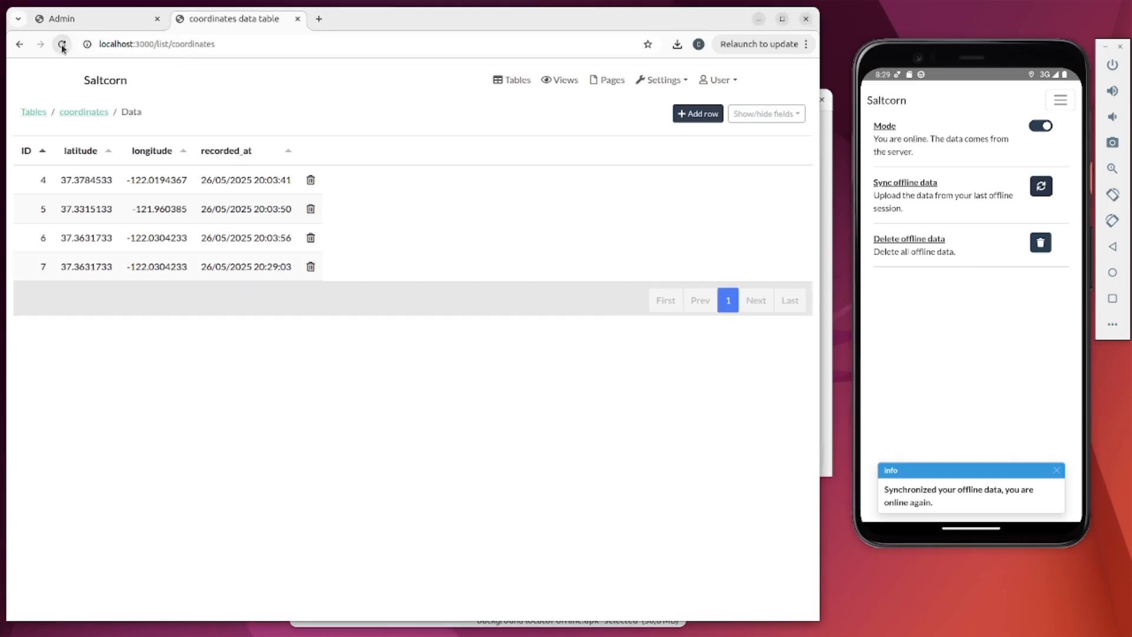
pyautogui.click(892, 103)
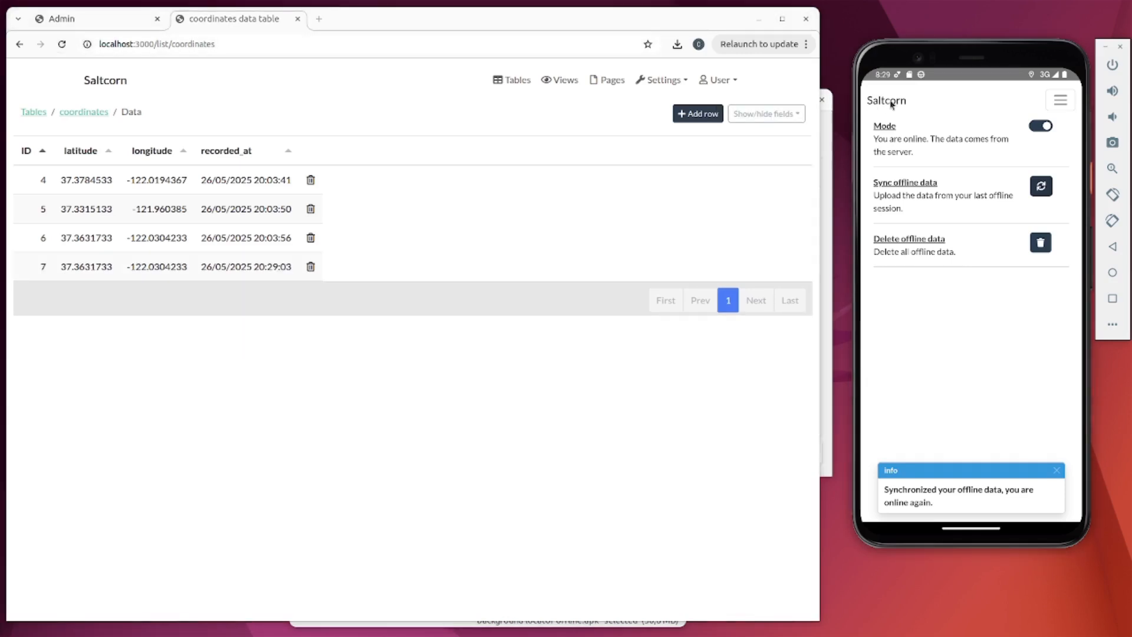